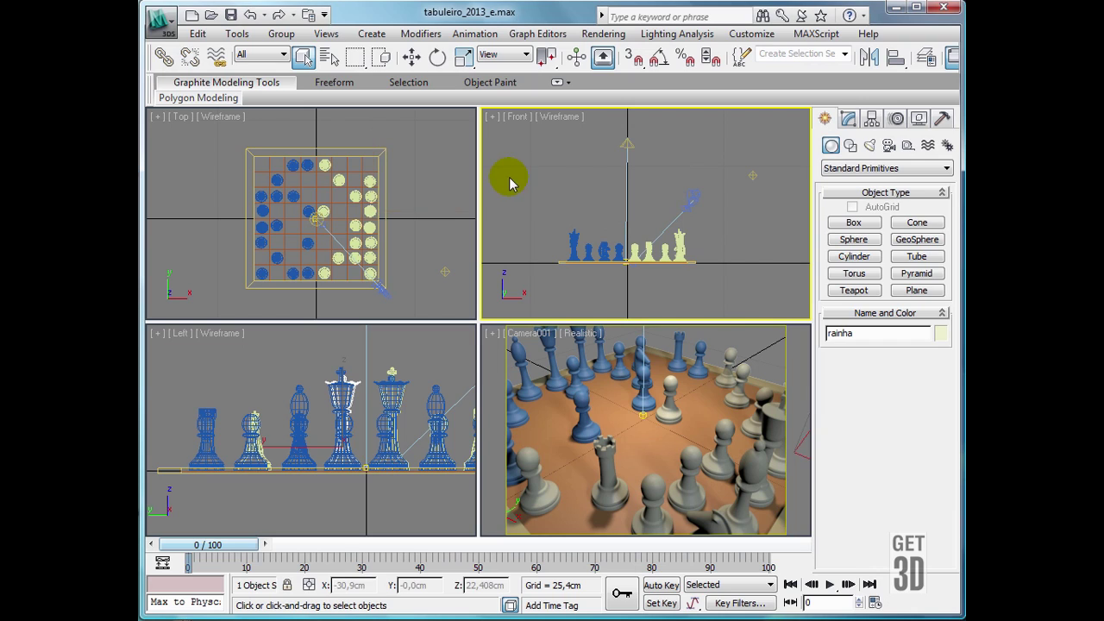
# Inspect the camera, the area spotlight and the omni light in the enlarged Front view
pyautogui.click(547, 234)
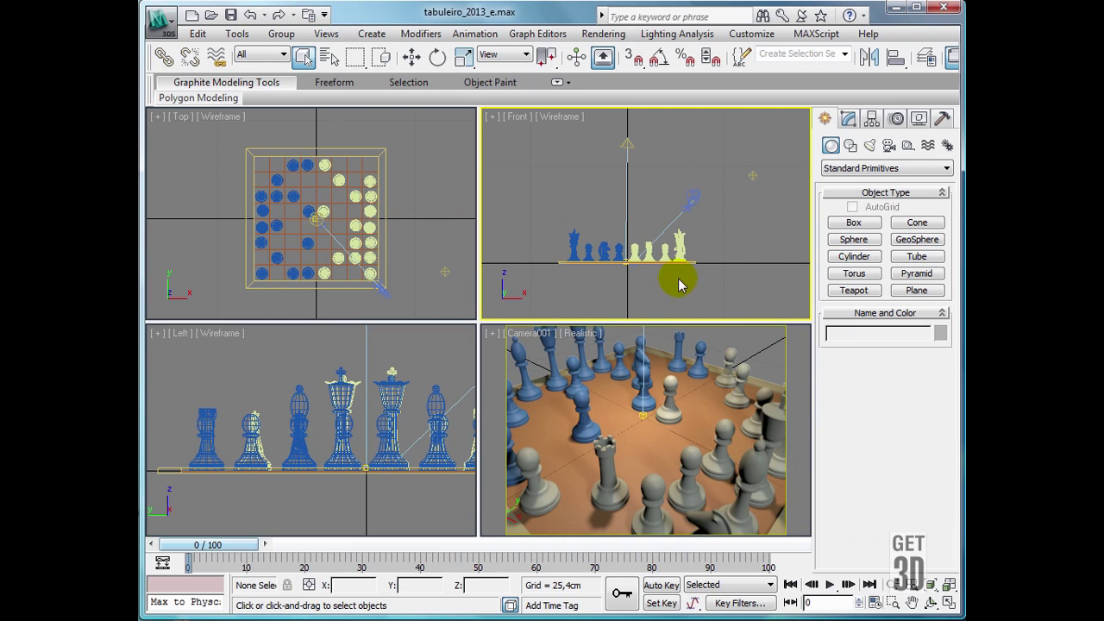
pyautogui.hotkey('alt', 'w')
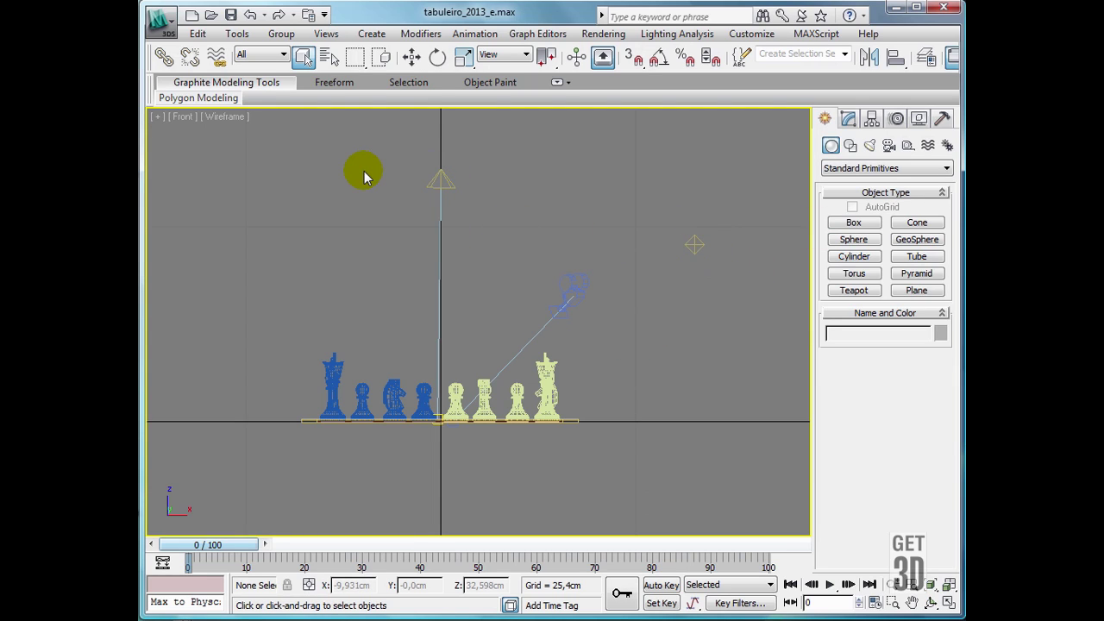
pyautogui.click(573, 288)
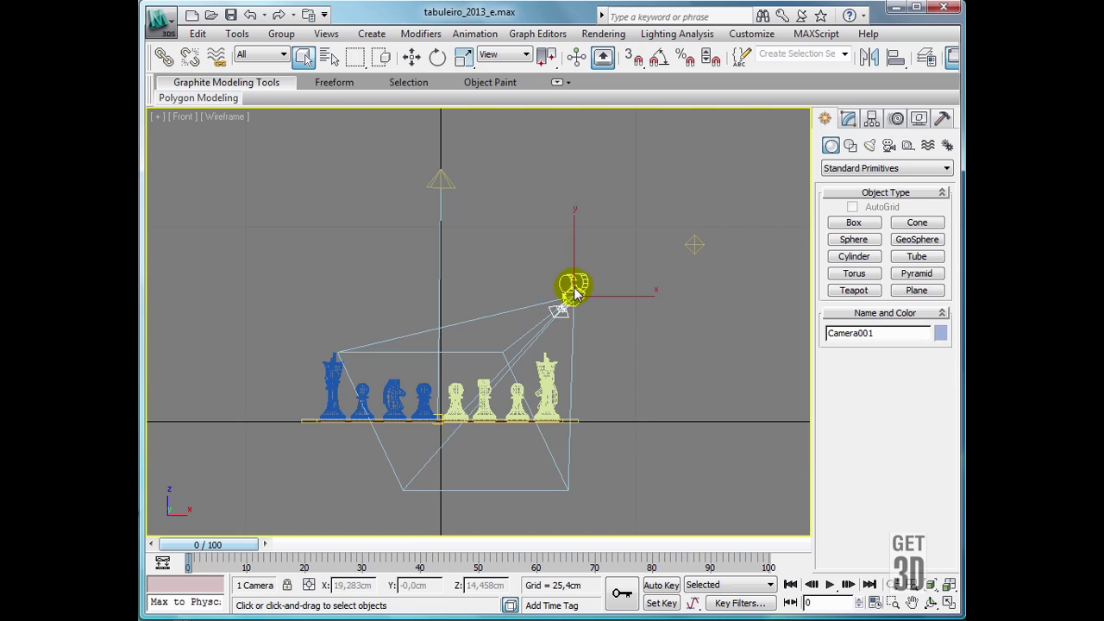
pyautogui.click(442, 181)
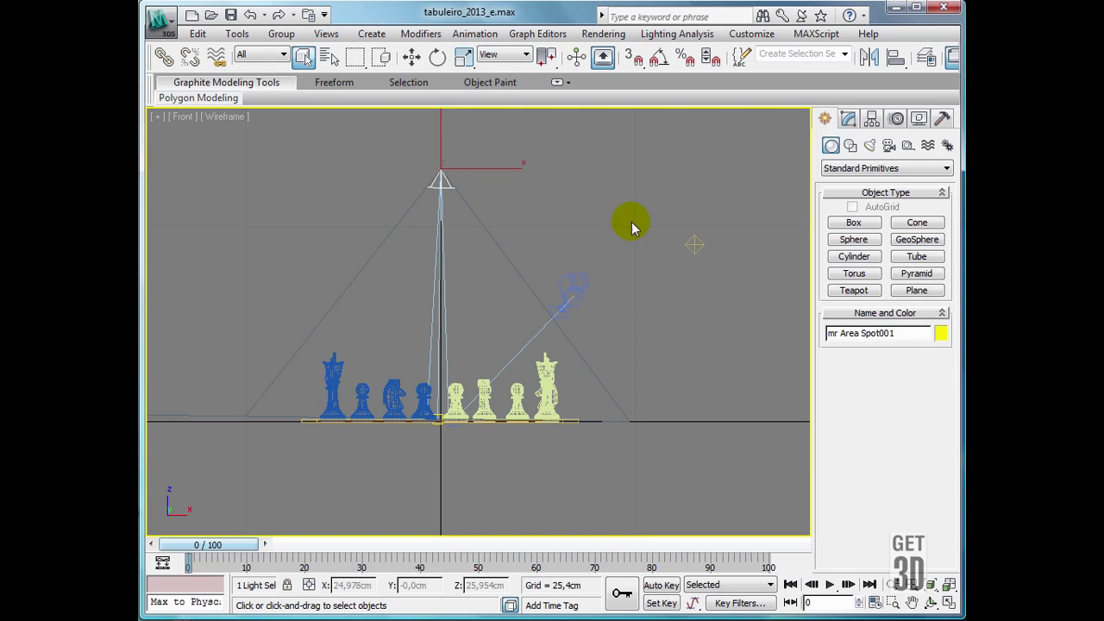
pyautogui.click(690, 245)
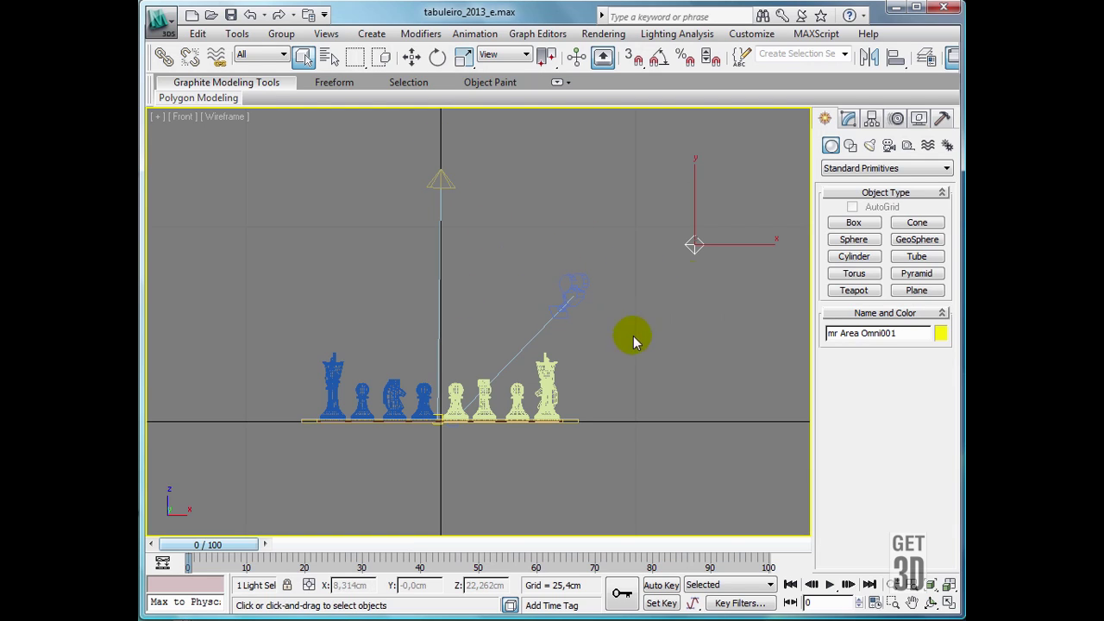
# Hide all lights and cameras in the scene by category
pyautogui.click(919, 120)
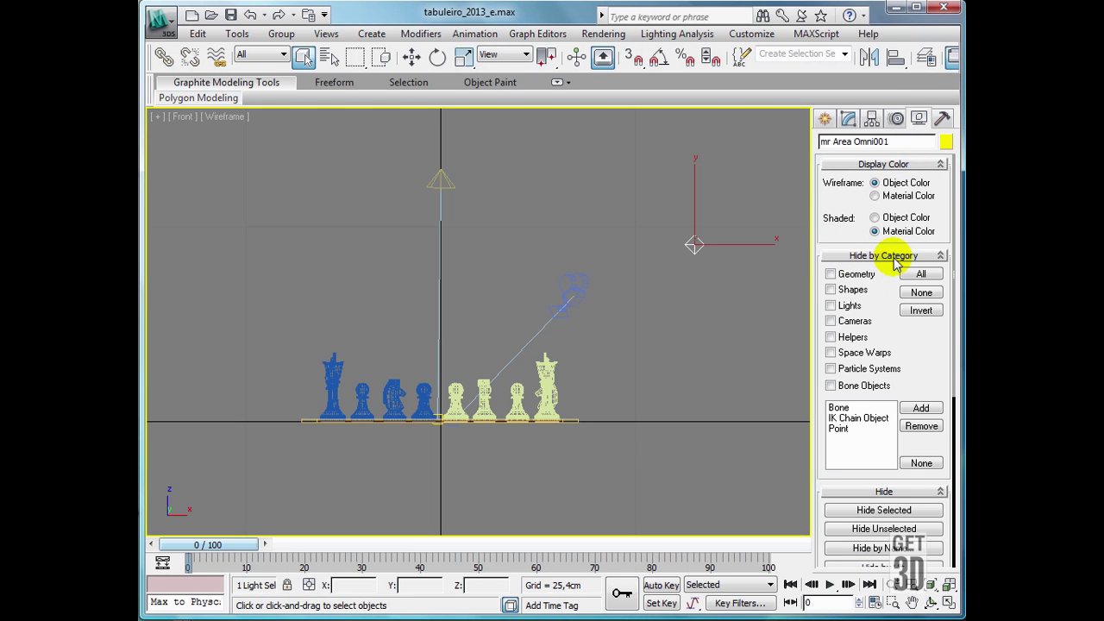
pyautogui.click(830, 306)
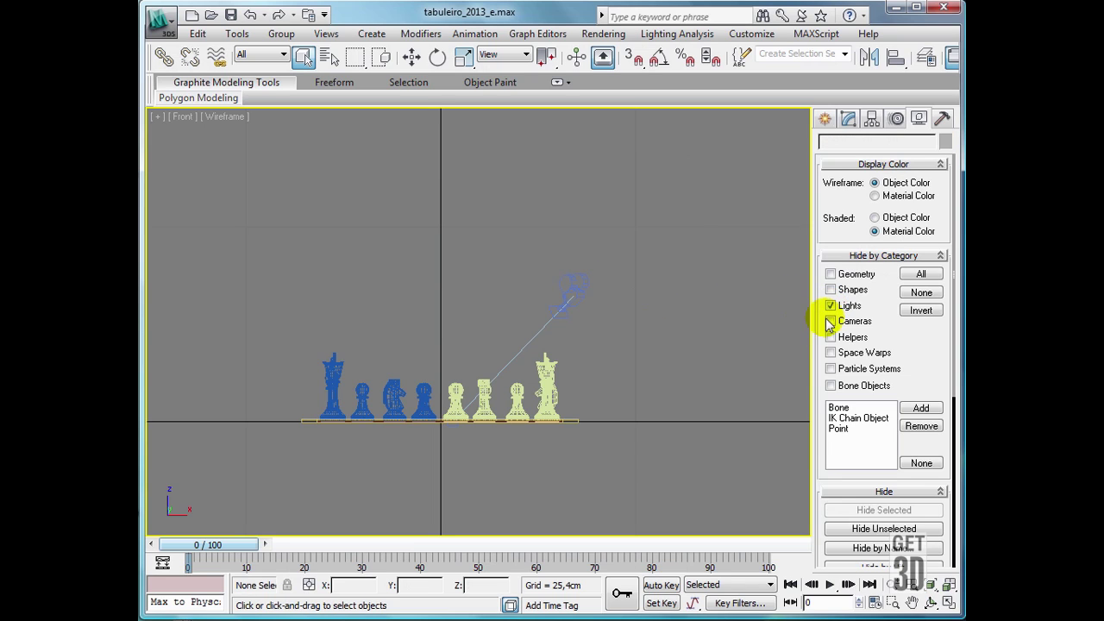
pyautogui.click(829, 322)
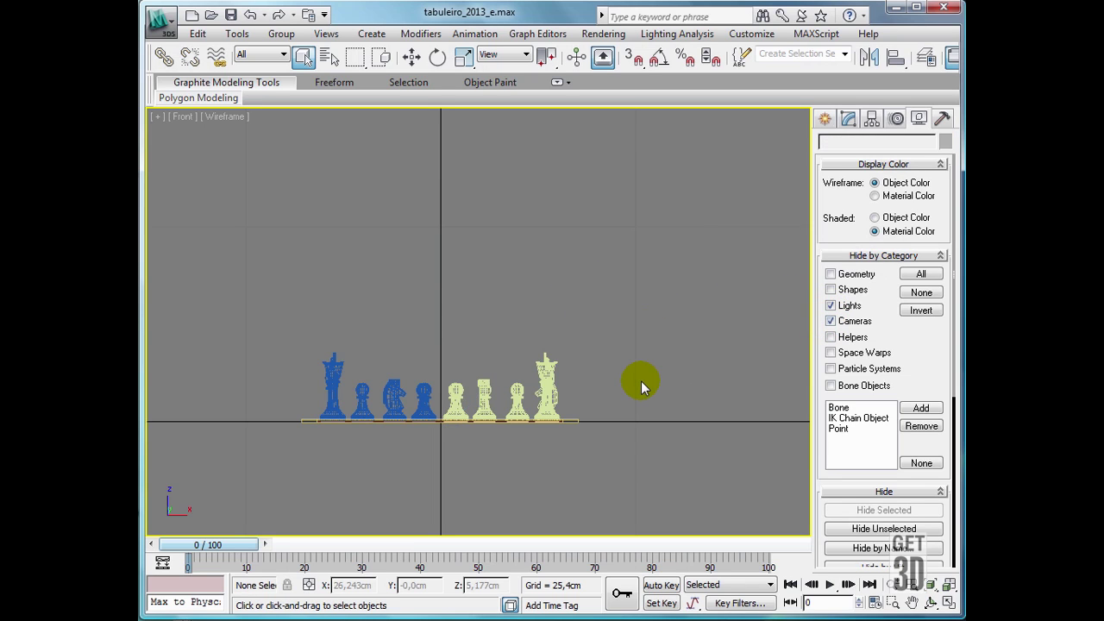
# Select all the chess pieces in the Front view without the board and hide them
pyautogui.press('z')
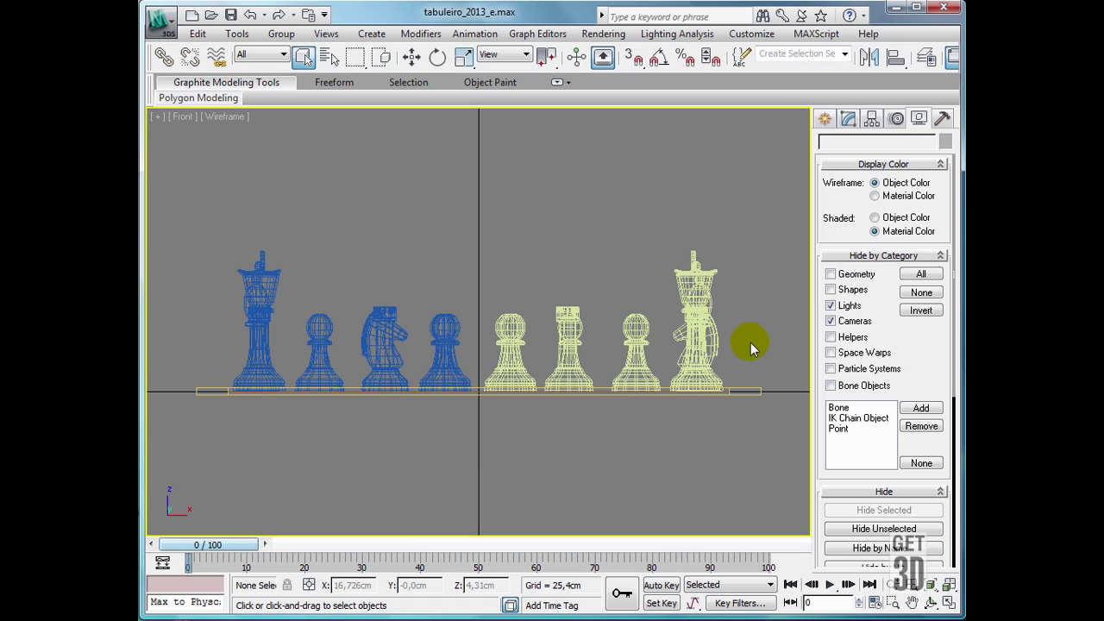
pyautogui.moveTo(576, 343); pyautogui.dragTo(374, 279)
pyautogui.moveTo(292, 243); pyautogui.dragTo(231, 222)
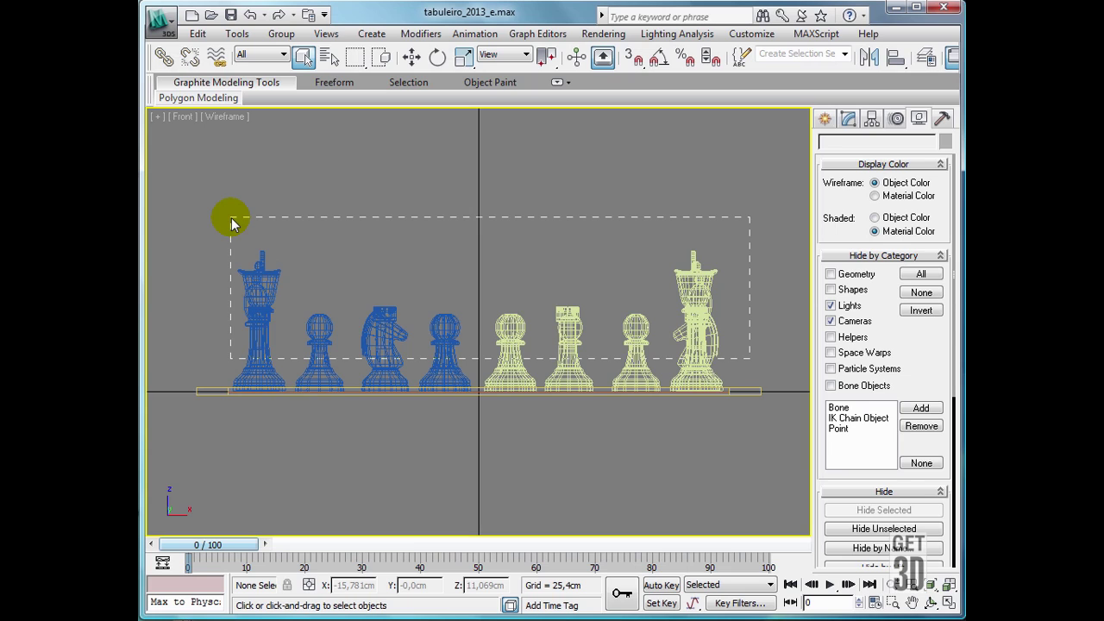
pyautogui.moveTo(231, 223); pyautogui.dragTo(231, 223)
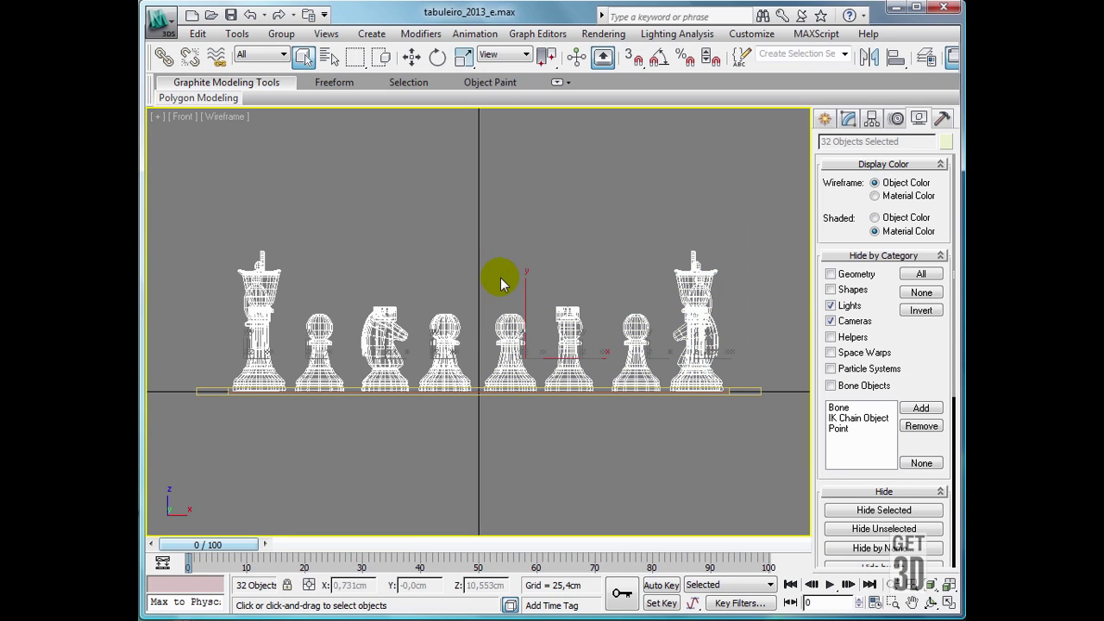
pyautogui.rightClick(502, 321)
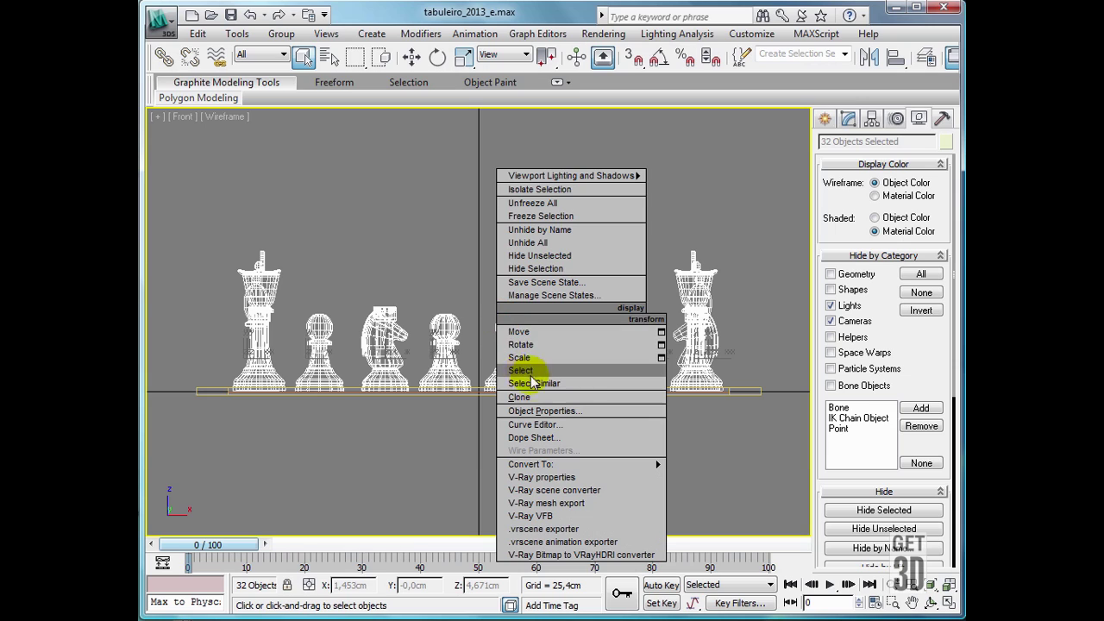
pyautogui.click(535, 269)
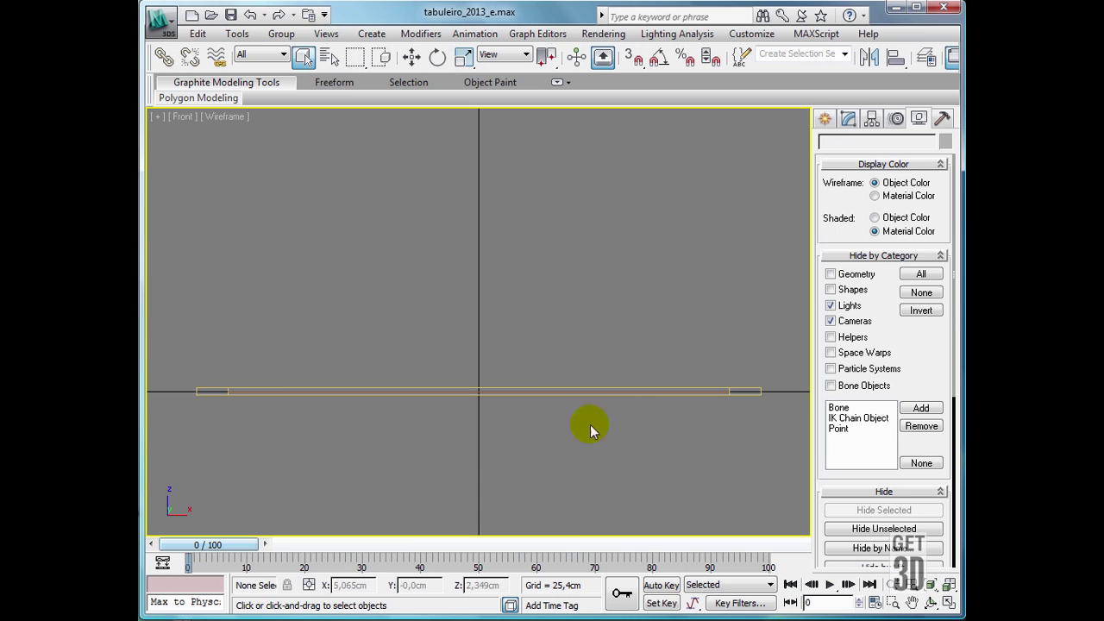
# Select the board's squares object in the camera view, enlarge that view and switch it to Perspective
pyautogui.click(948, 604)
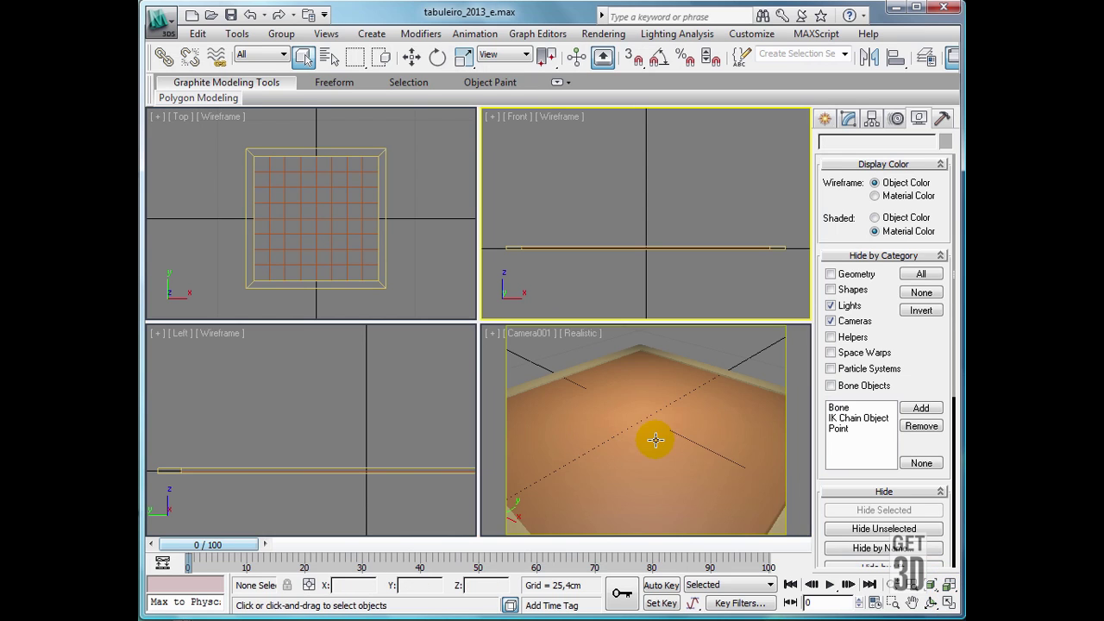
pyautogui.click(656, 439)
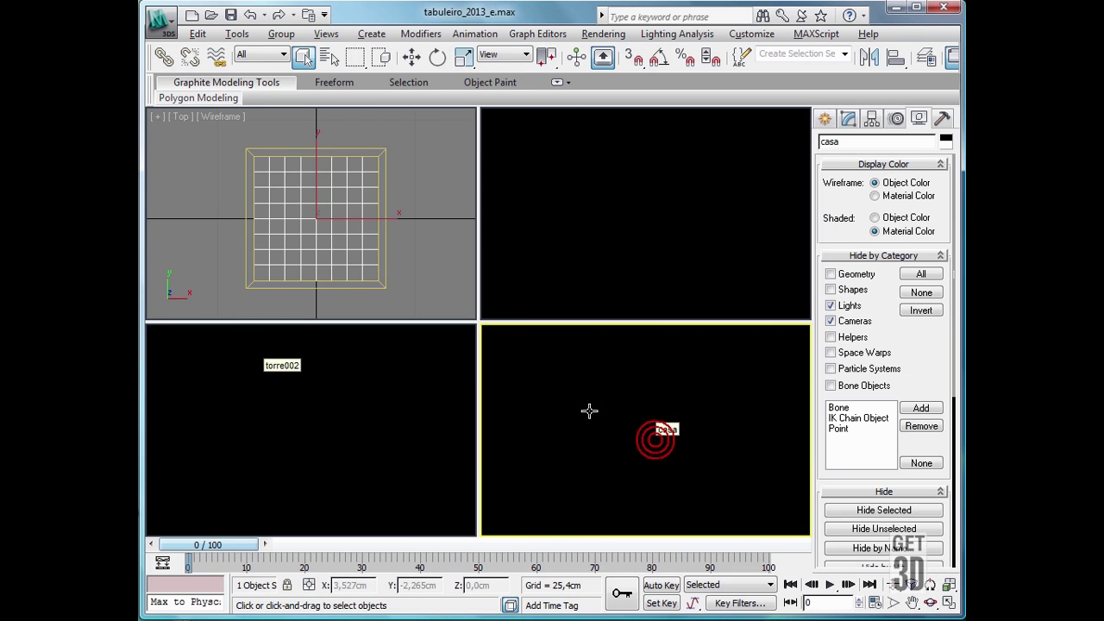
pyautogui.hotkey('alt', 'w')
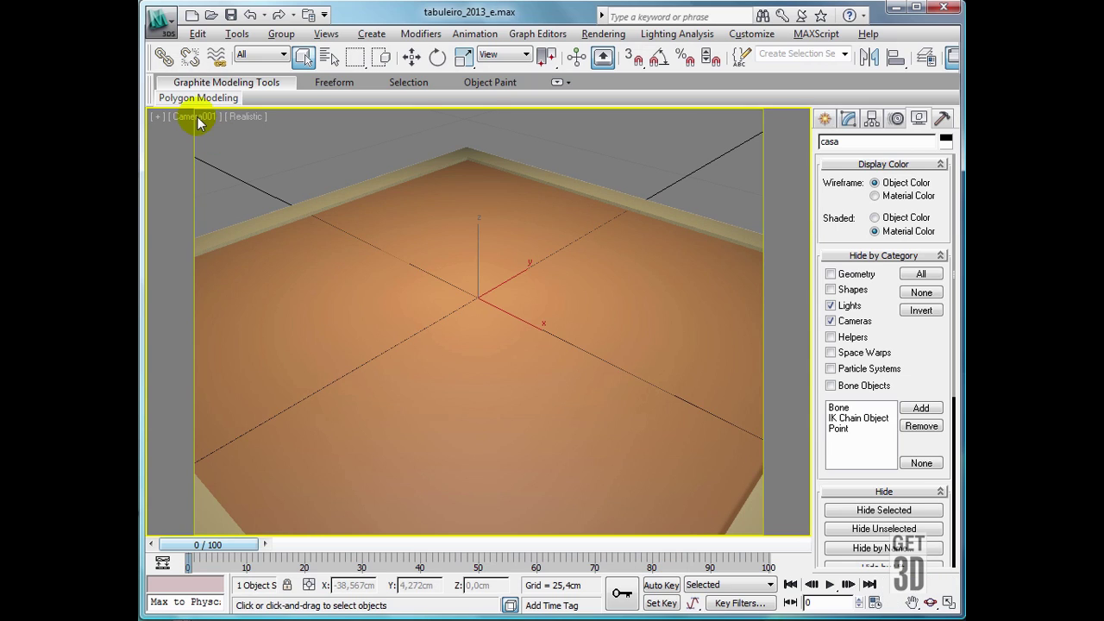
pyautogui.press('p')
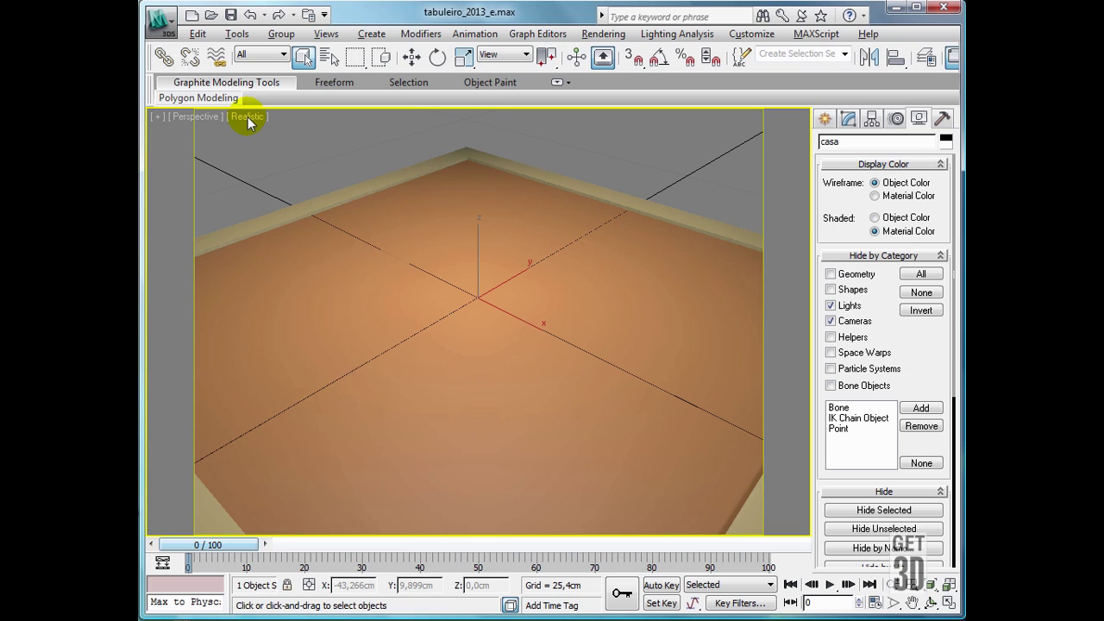
# Display the Perspective view as Shaded with Edged Faces, turn off the safe frame and save the scene
pyautogui.click(247, 121)
pyautogui.click(285, 156)
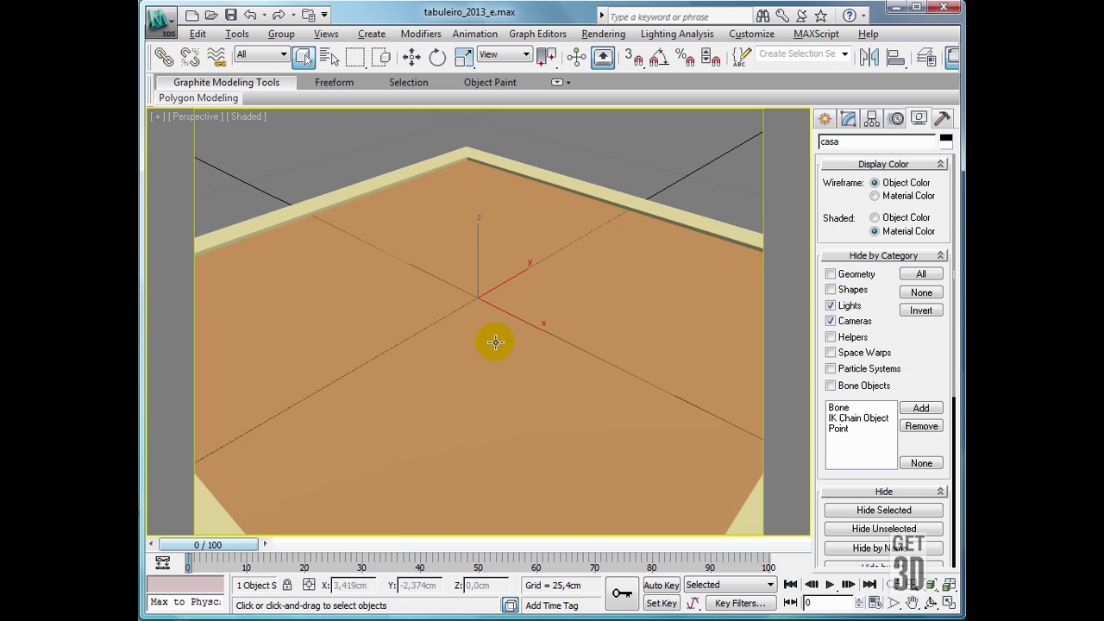
pyautogui.press('F4')
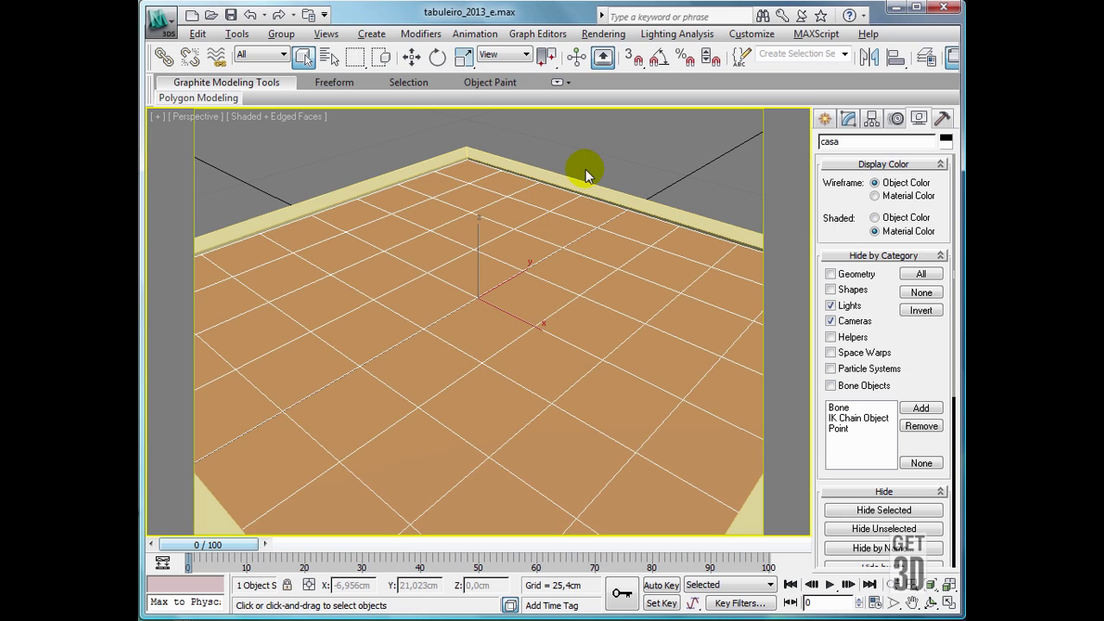
pyautogui.hotkey('shift', 'f')
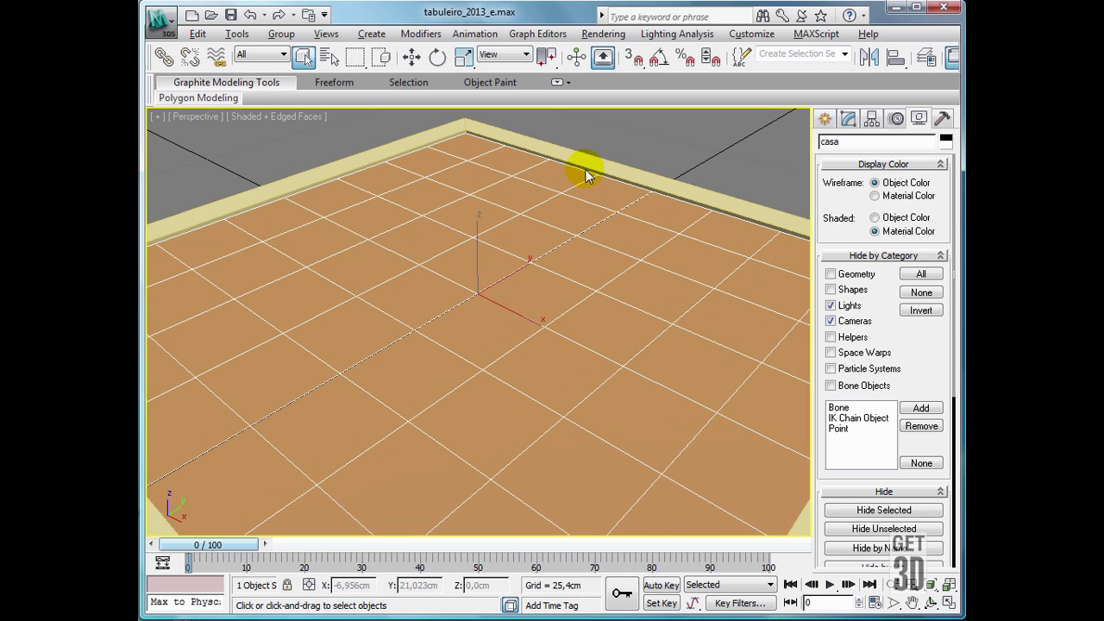
pyautogui.scroll(-5, 541, 202)
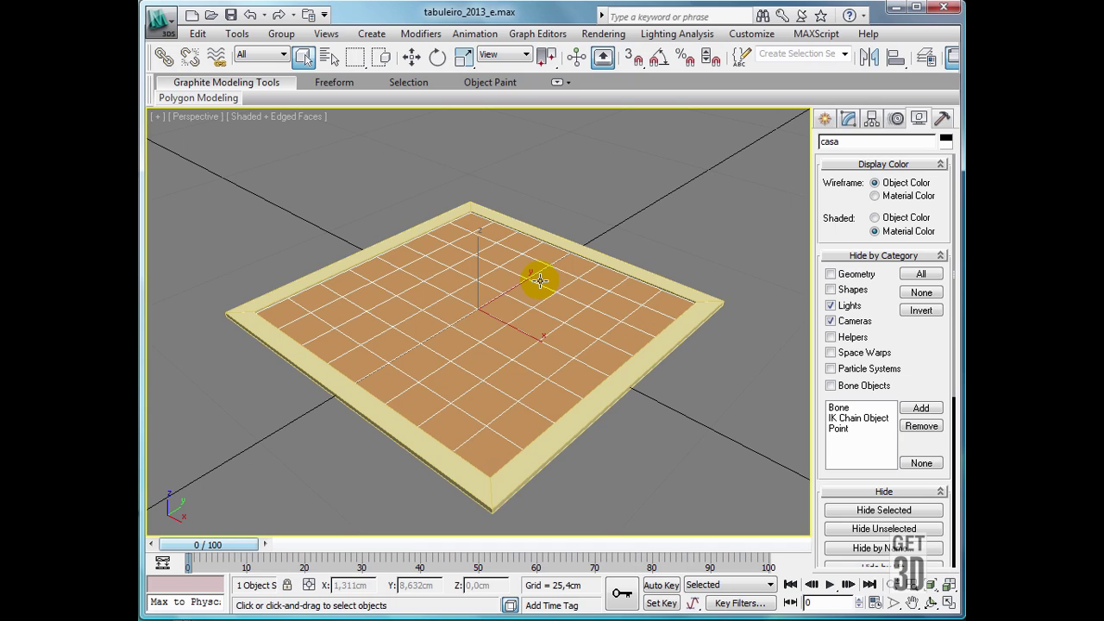
pyautogui.hotkey('ctrl', 's')
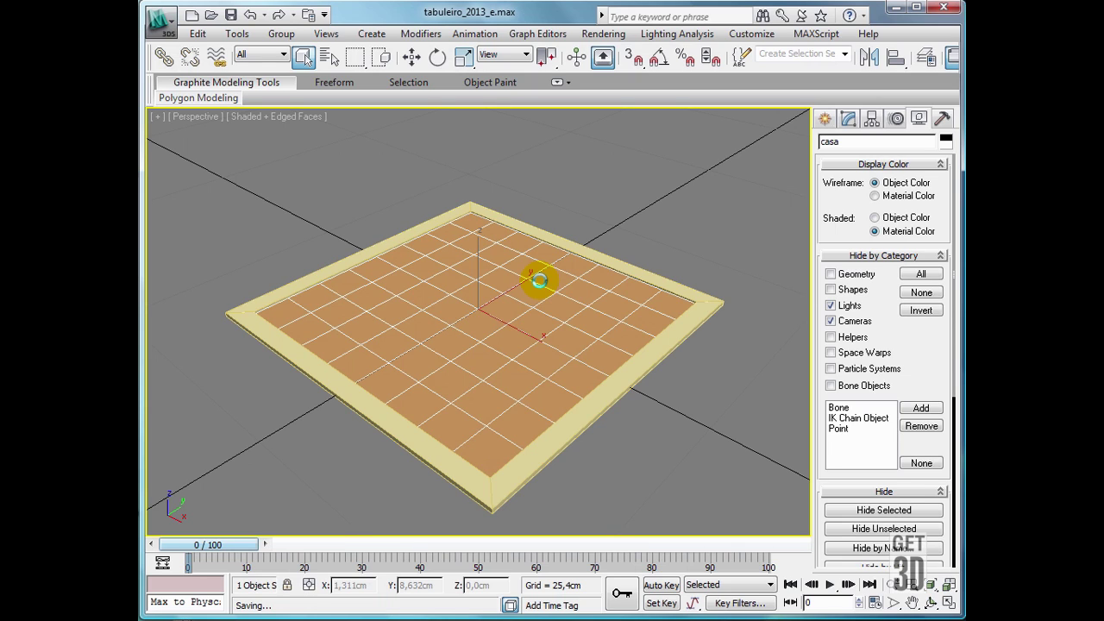
# Enter Polygon level on the casa Editable Poly, reach its material ID settings and expand its sub-object list
pyautogui.click(848, 123)
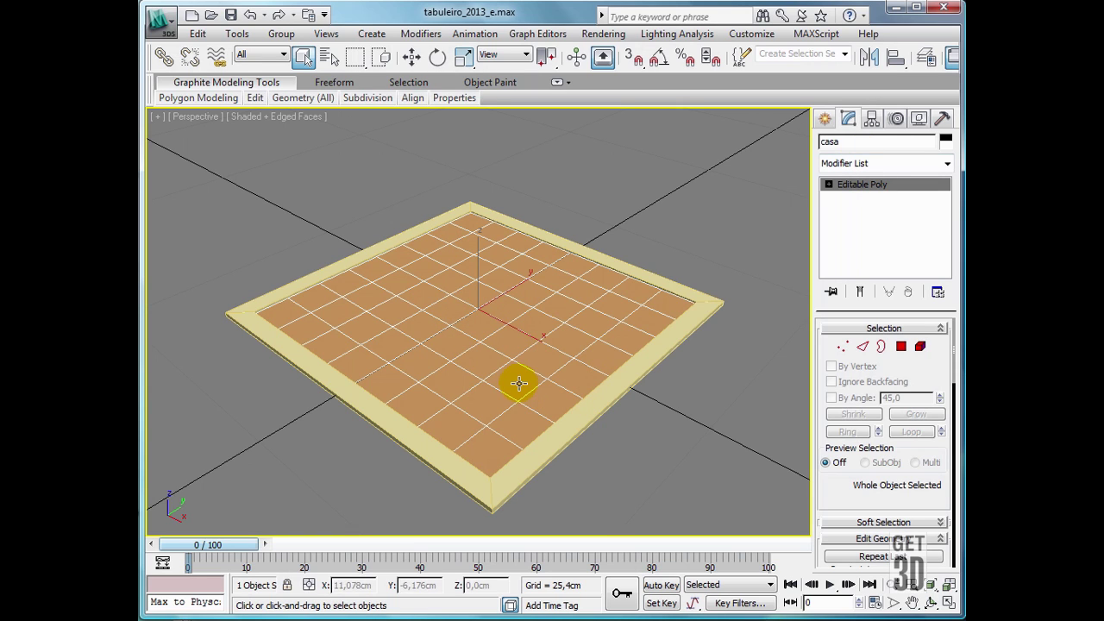
pyautogui.scroll(-3, 846, 293)
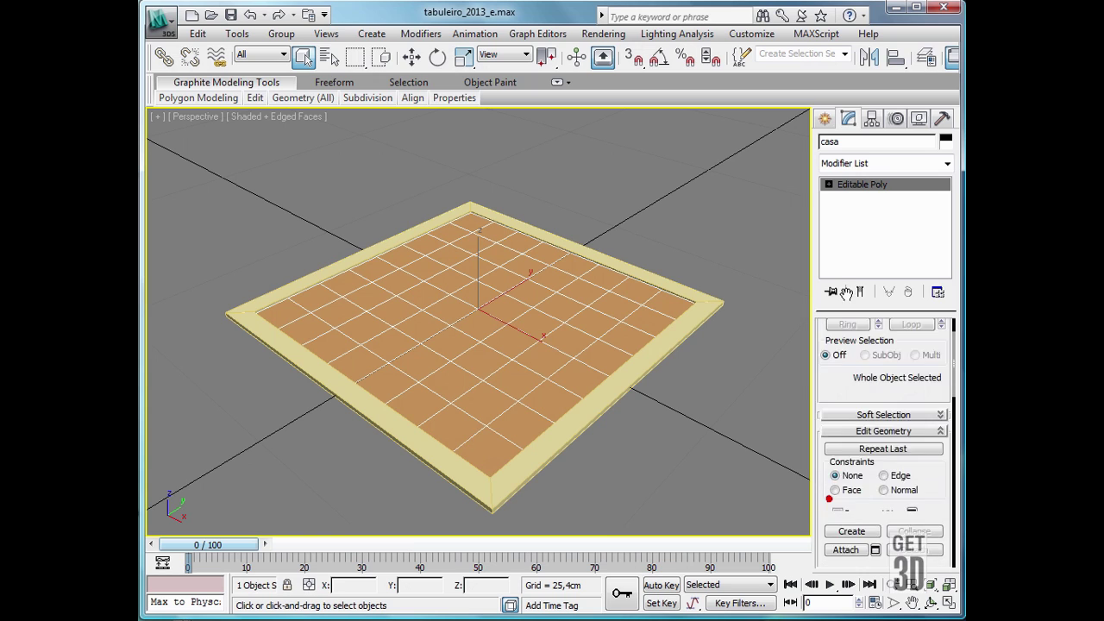
pyautogui.scroll(-5, 829, 499)
pyautogui.scroll(-5, 848, 485)
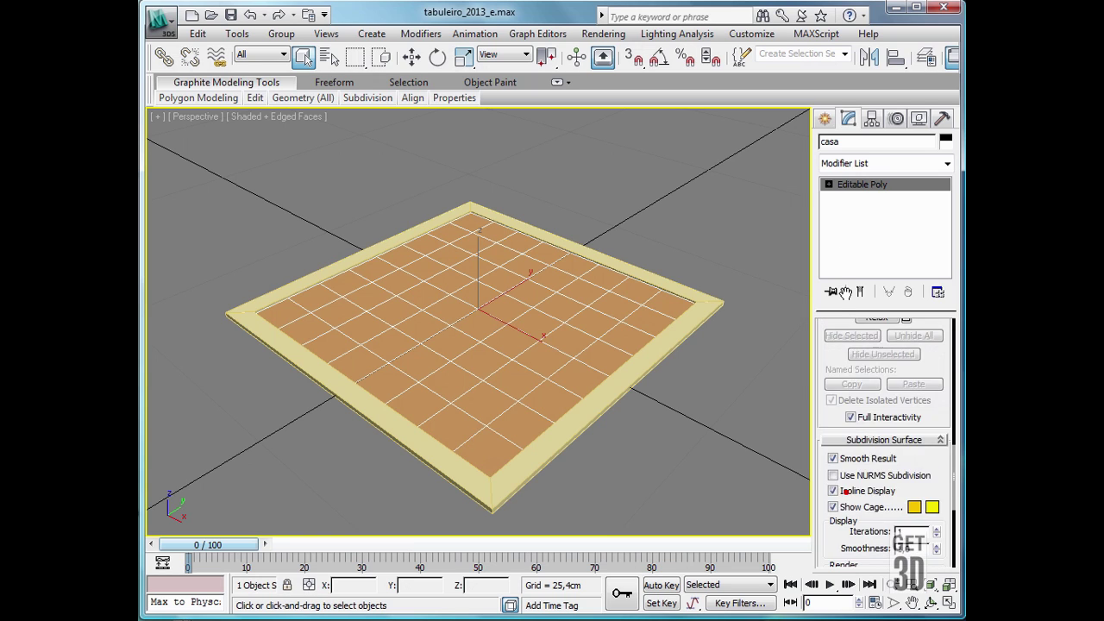
pyautogui.scroll(-3, 846, 491)
pyautogui.scroll(-3, 832, 445)
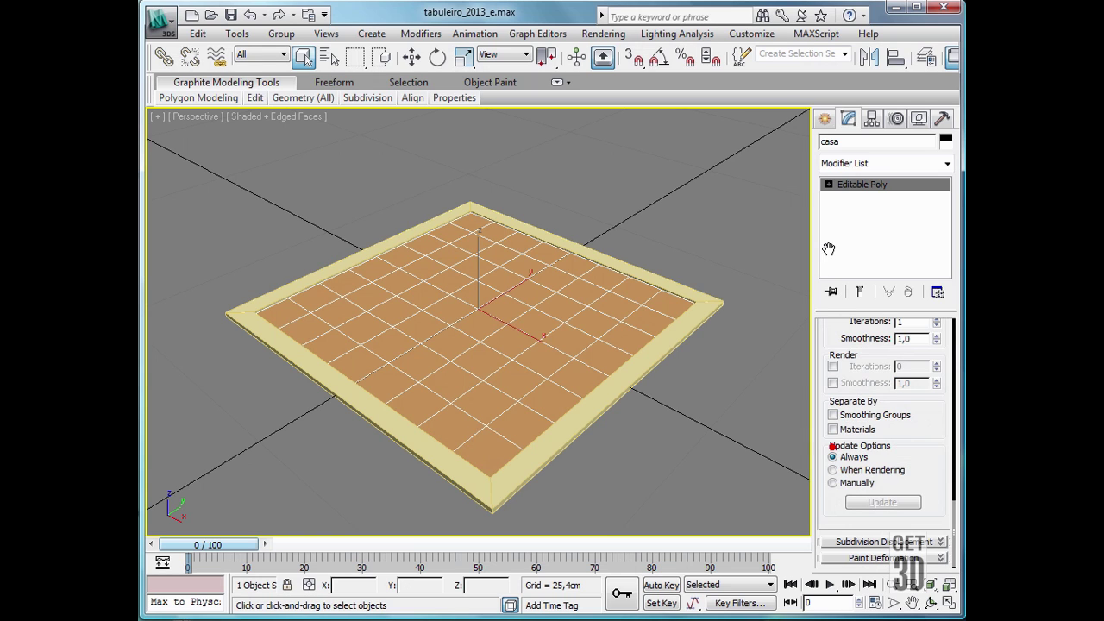
pyautogui.moveTo(829, 508); pyautogui.dragTo(828, 460)
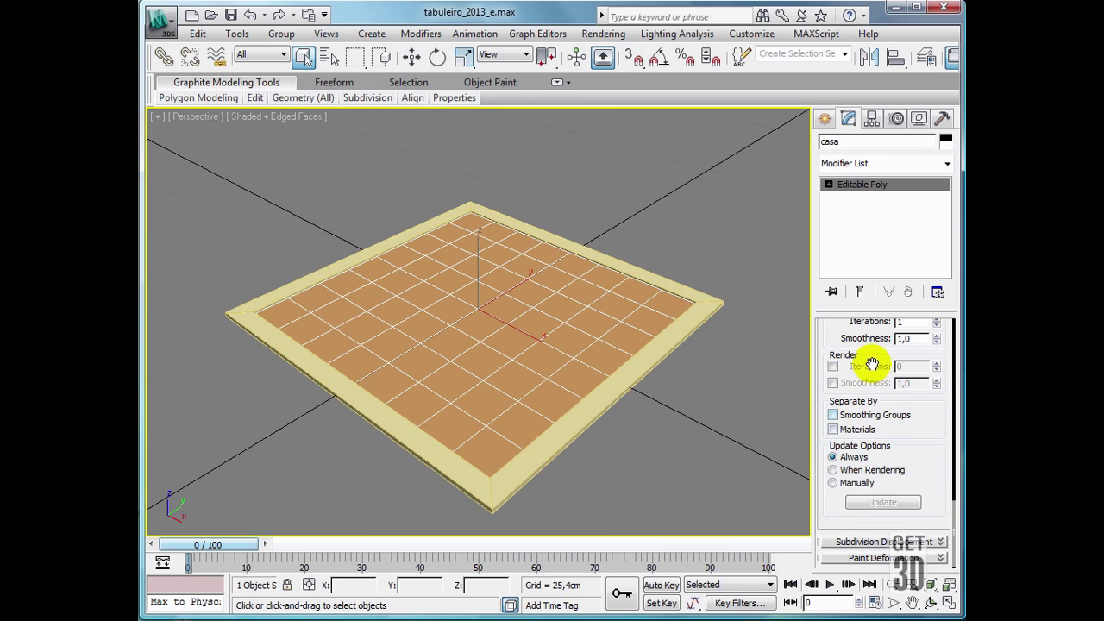
pyautogui.moveTo(872, 359)
pyautogui.mouseDown()
pyautogui.moveTo(871, 576)
pyautogui.moveTo(860, 445)
pyautogui.mouseUp()
pyautogui.moveTo(837, 543); pyautogui.dragTo(840, 515)
pyautogui.press('4')
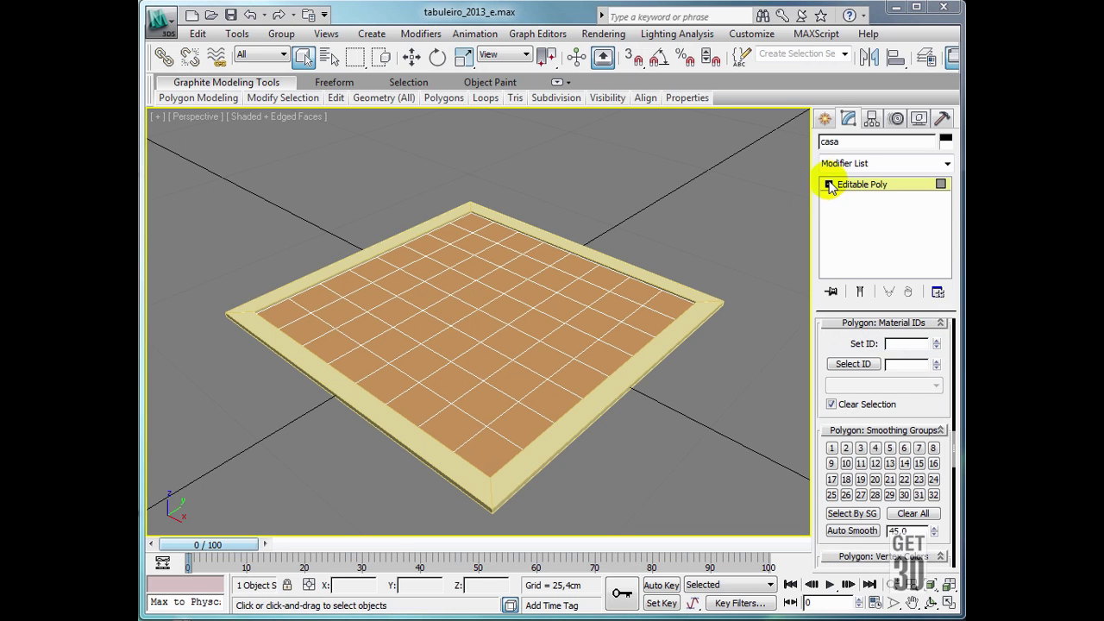
pyautogui.click(829, 185)
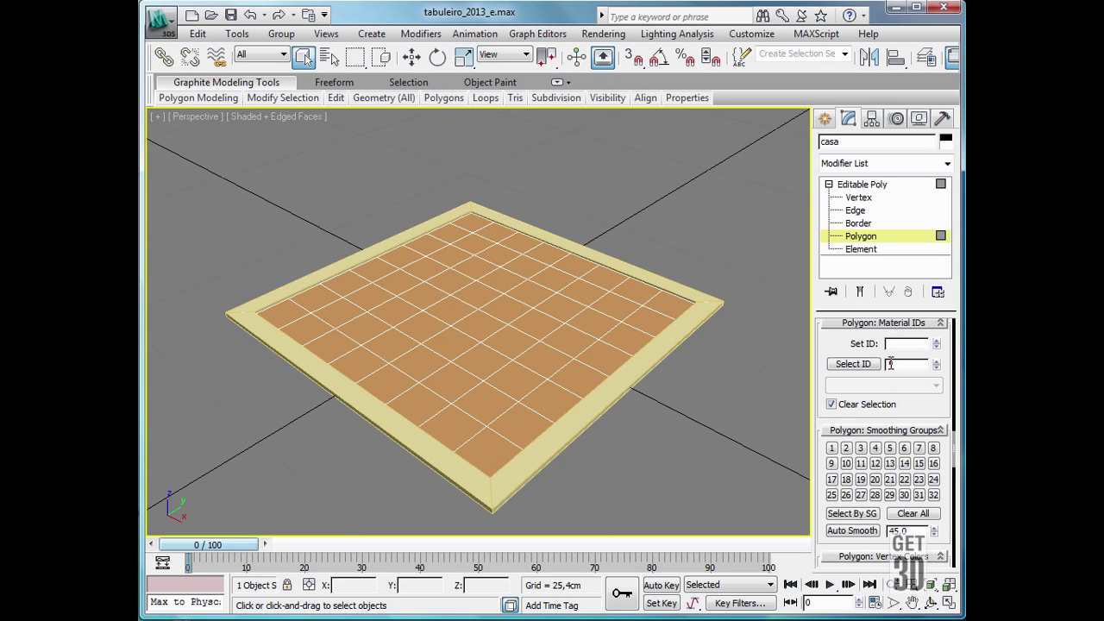
# Check the board squares' material IDs by selecting the polygons with ID 1 and those with ID 2
pyautogui.write('1')
pyautogui.click(853, 364)
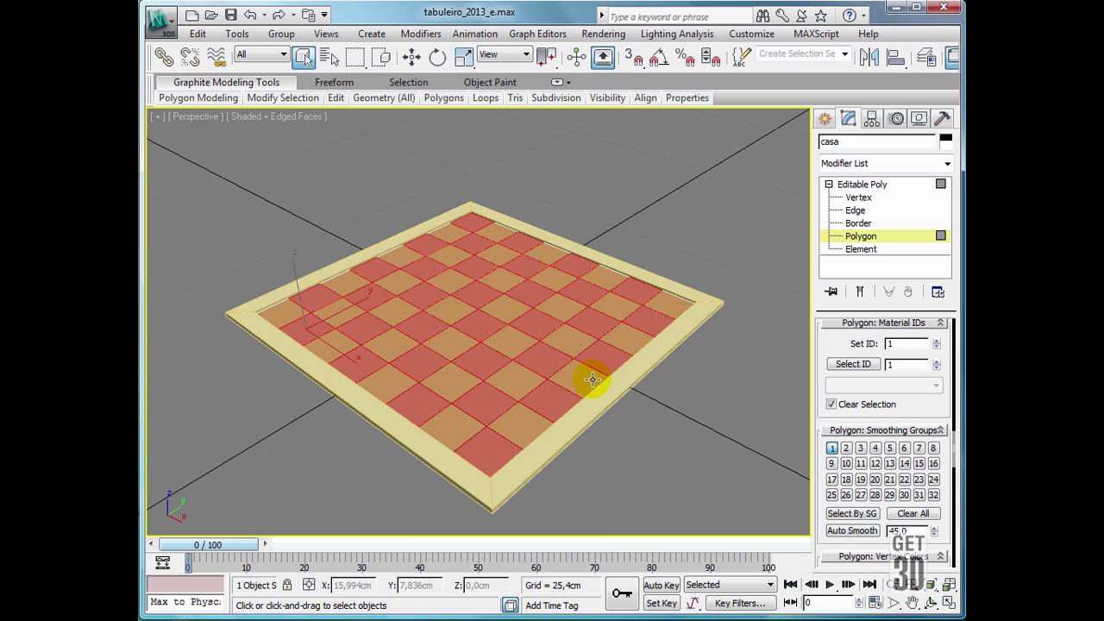
pyautogui.click(936, 361)
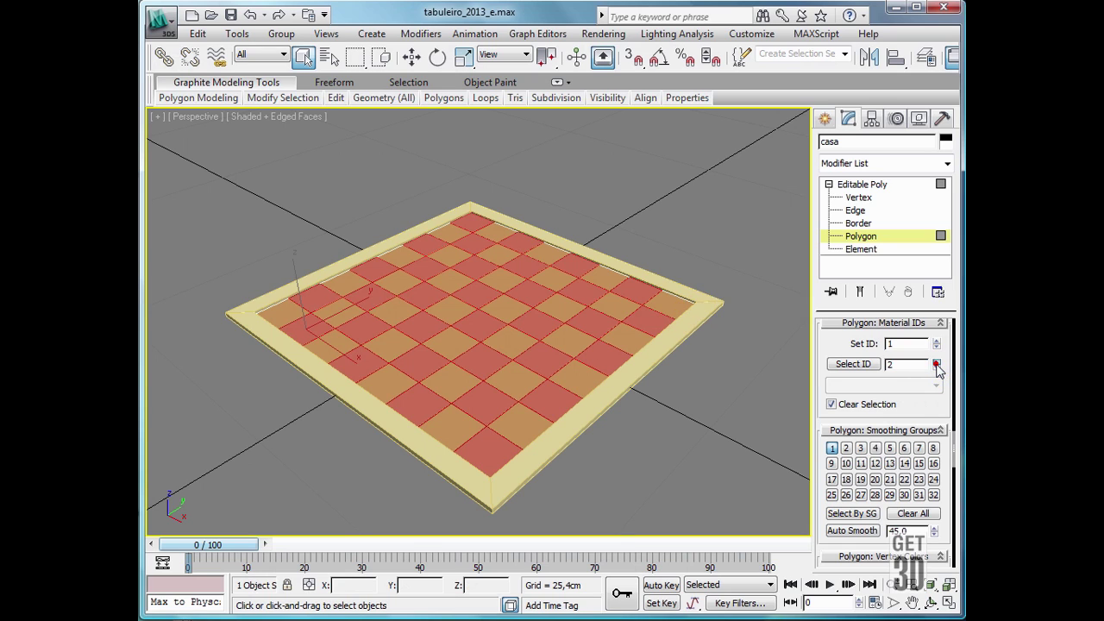
pyautogui.click(863, 365)
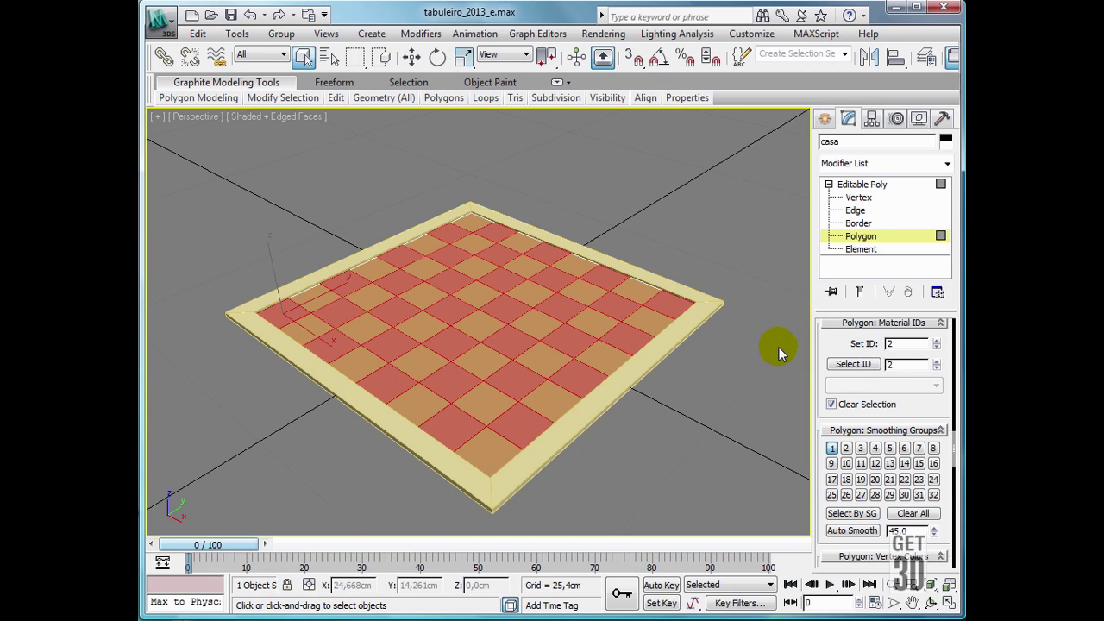
# Hide the board's borda frame object and select the casa squares object
pyautogui.click(757, 288)
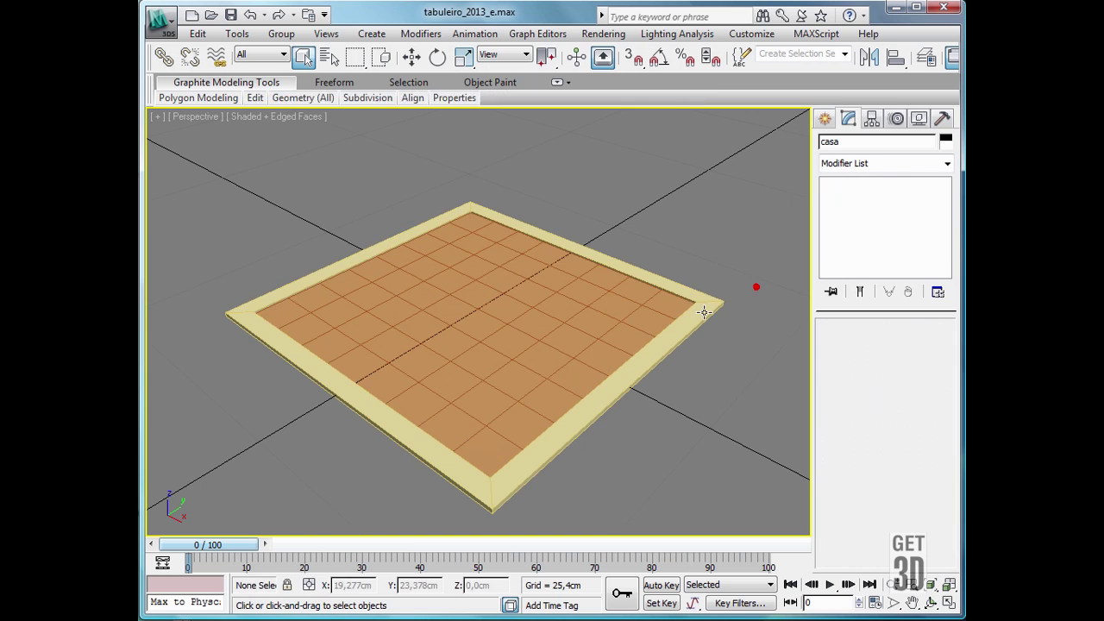
pyautogui.click(704, 312)
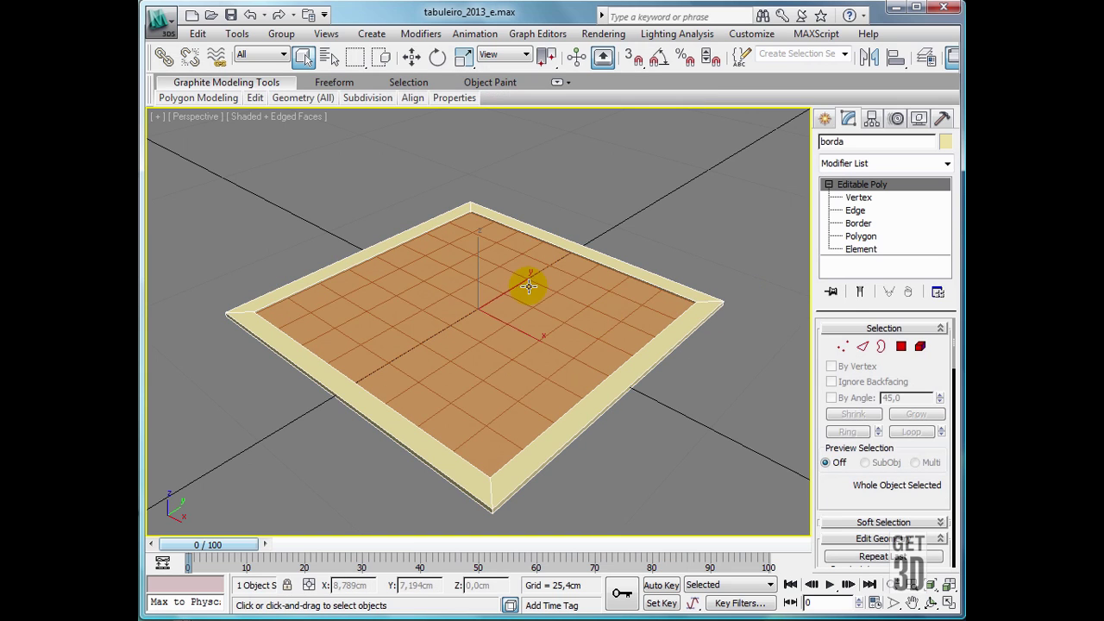
pyautogui.rightClick(619, 390)
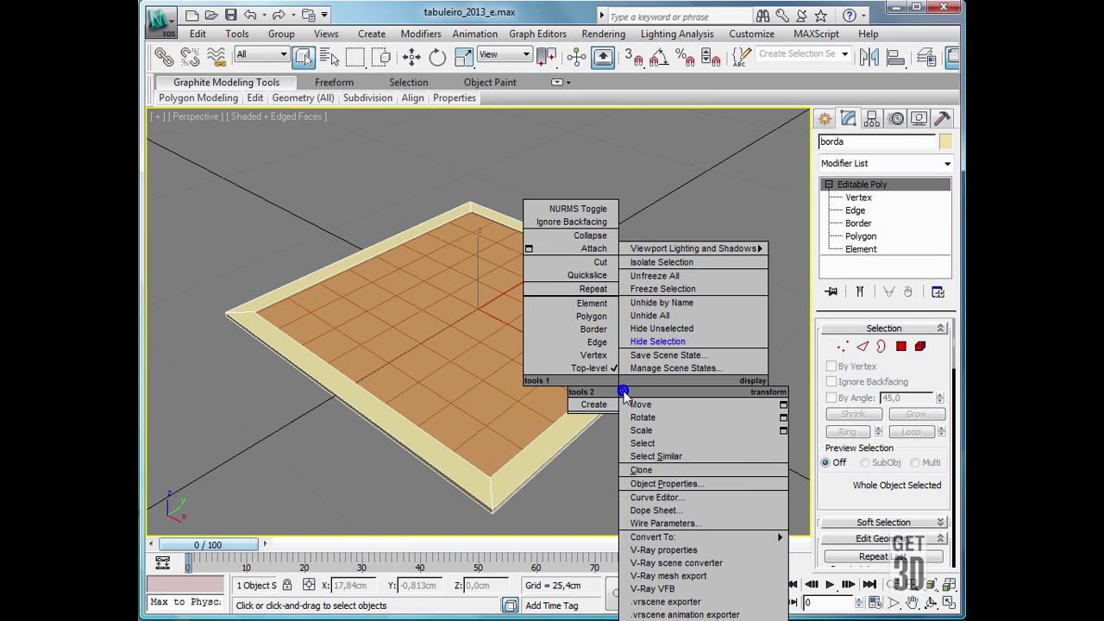
pyautogui.click(638, 343)
pyautogui.click(566, 365)
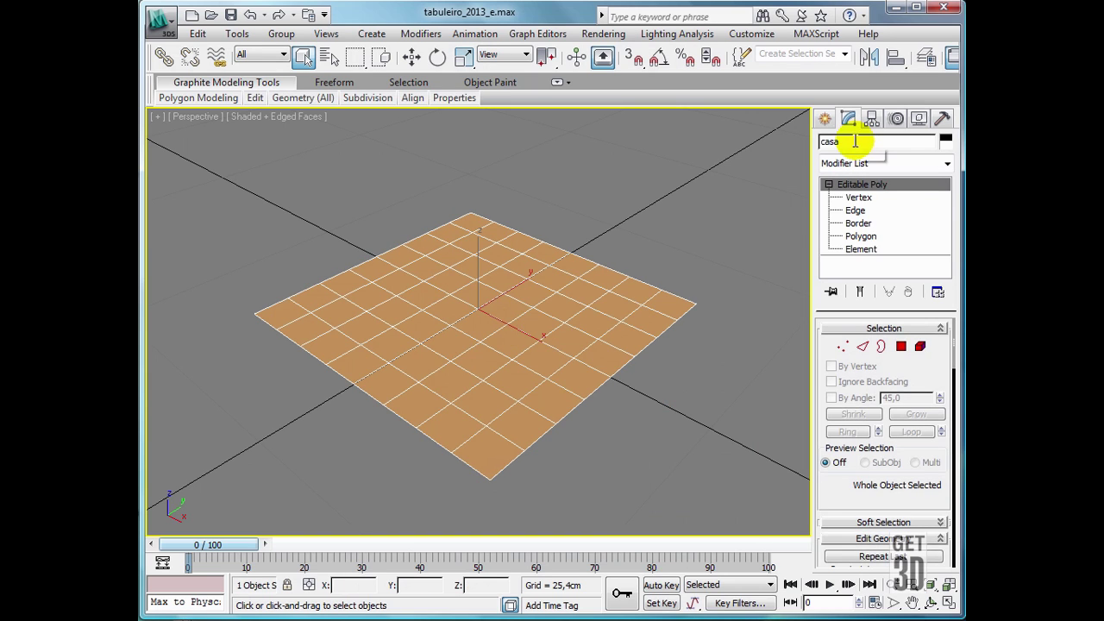
pyautogui.moveTo(631, 431); pyautogui.dragTo(760, 430, button='middle')
pyautogui.scroll(-2, 727, 434)
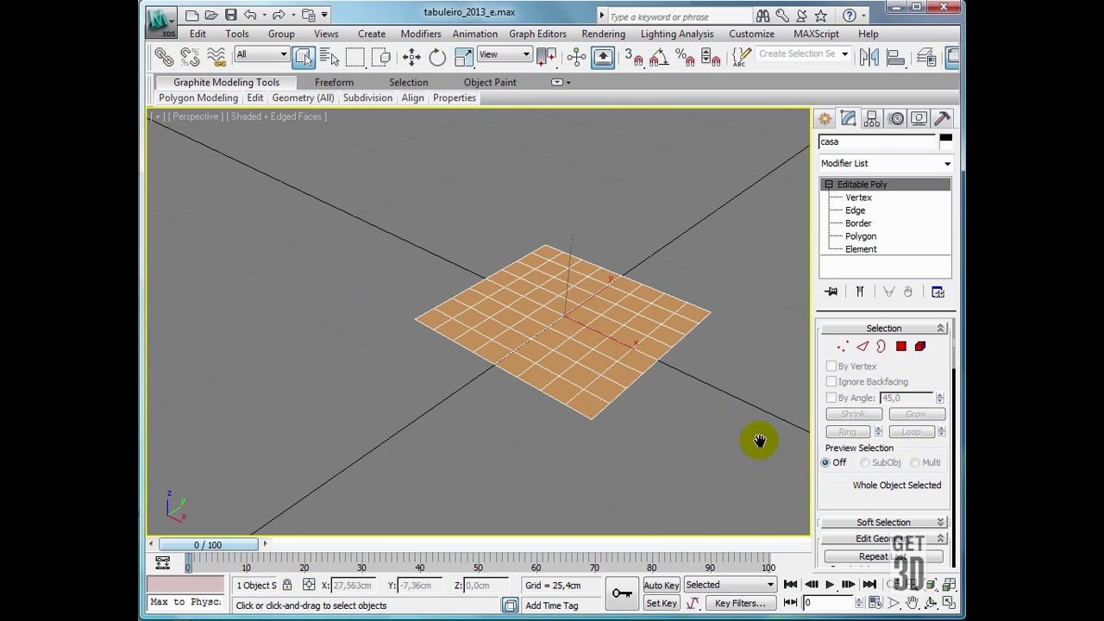
pyautogui.scroll(-2, 793, 454)
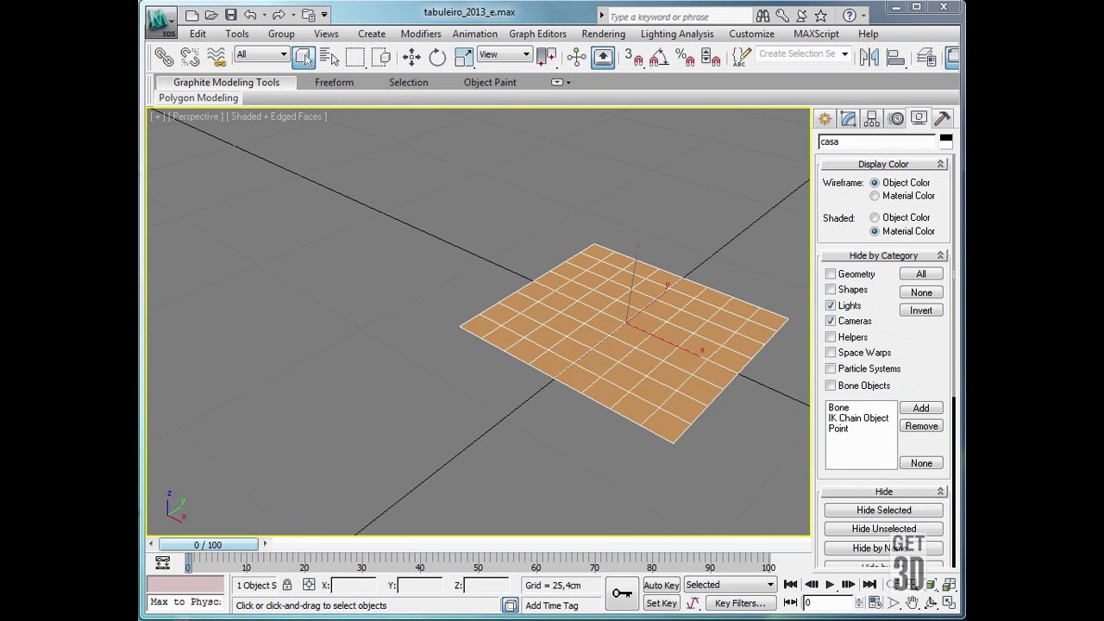
# Open the Material Editor and the Material/Map Browser, placing the browser beside the editor
pyautogui.press('m')
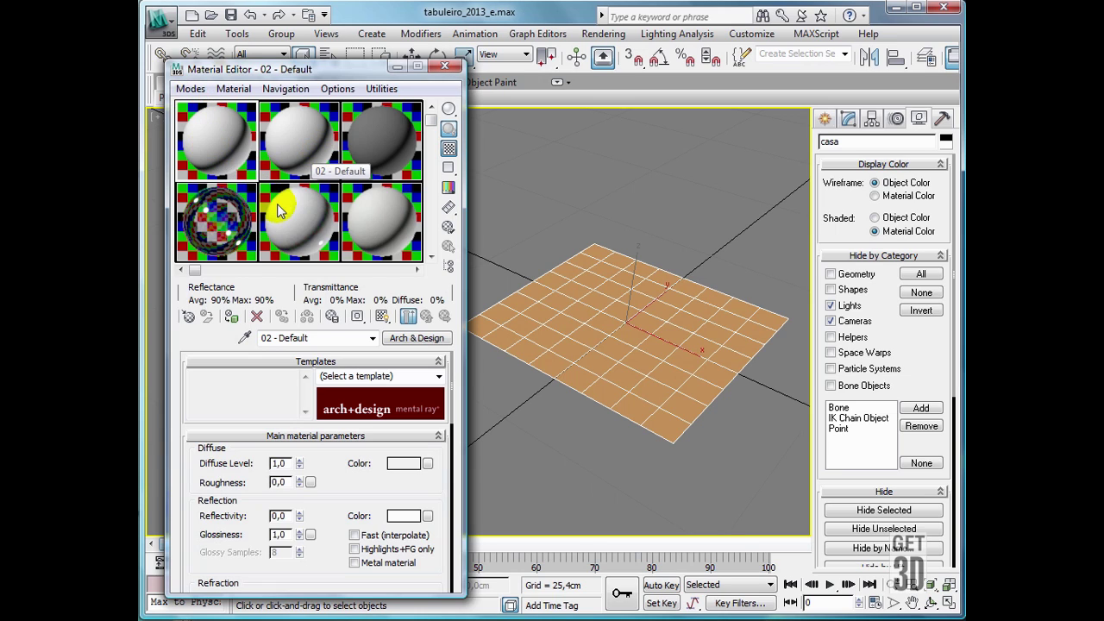
pyautogui.moveTo(194, 142); pyautogui.dragTo(218, 145)
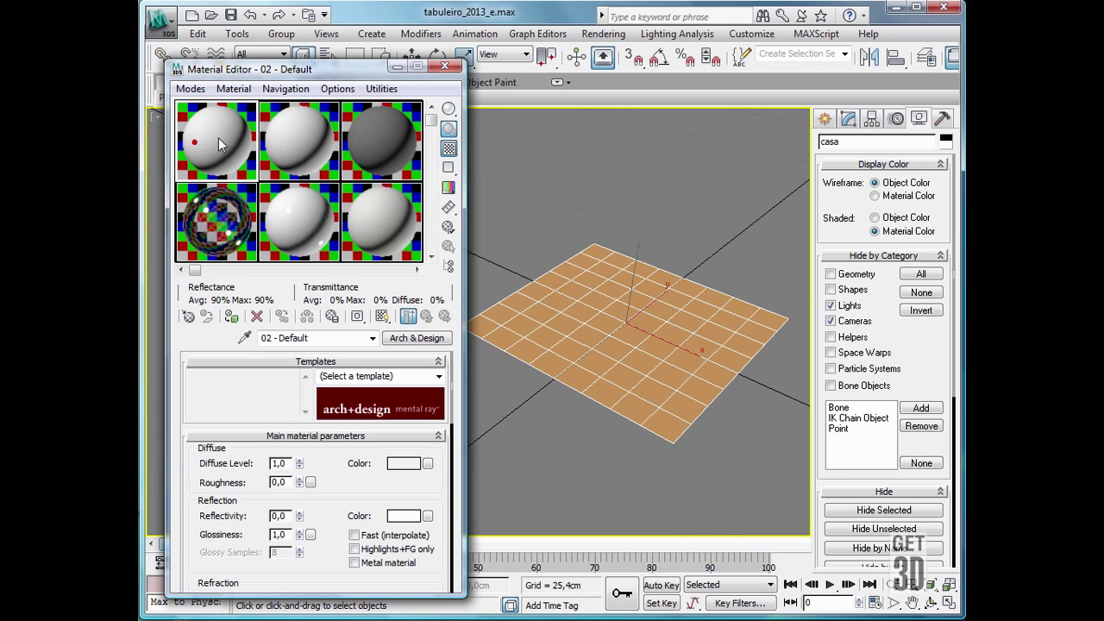
pyautogui.click(188, 317)
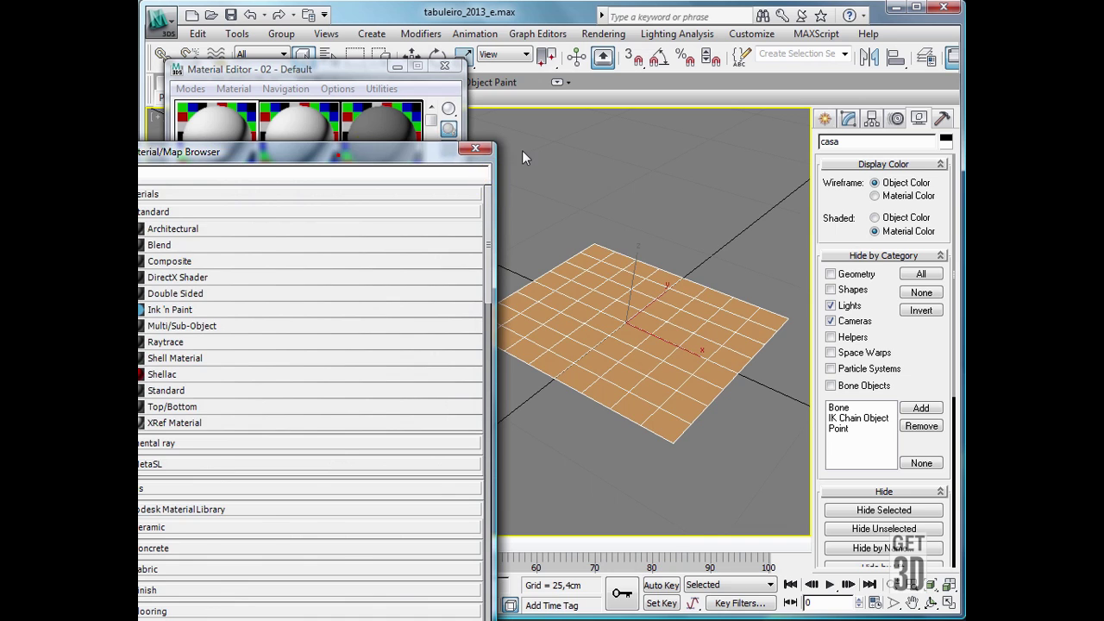
pyautogui.moveTo(644, 95); pyautogui.dragTo(719, 67)
# Collapse the Materials and Plastic groups in the browser and expand Wood in the Autodesk Material Library
pyautogui.click(495, 85)
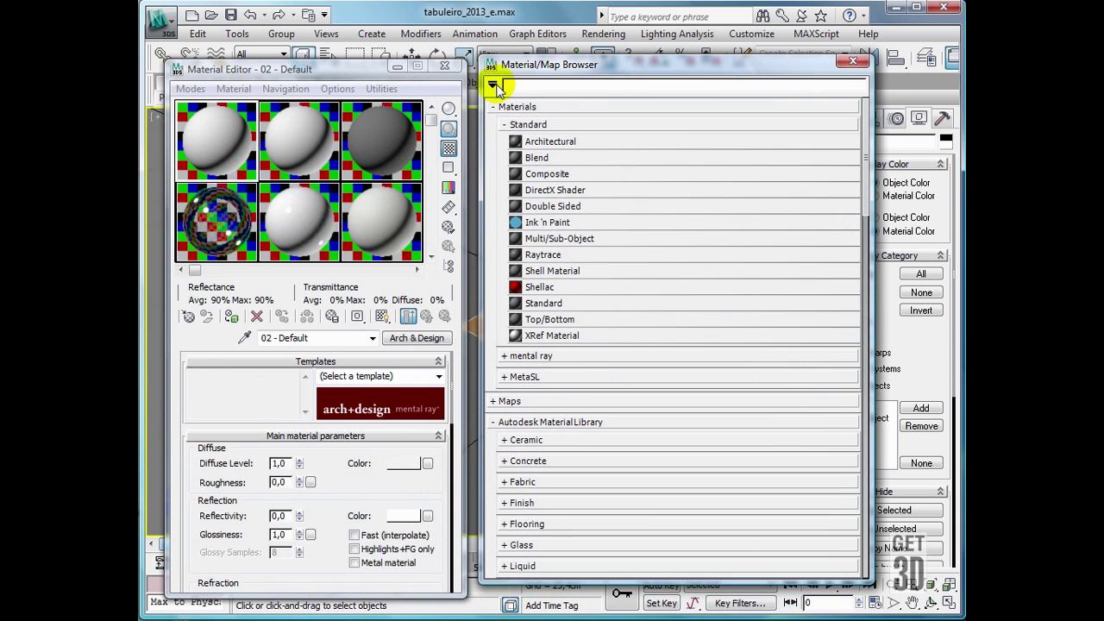
pyautogui.click(493, 106)
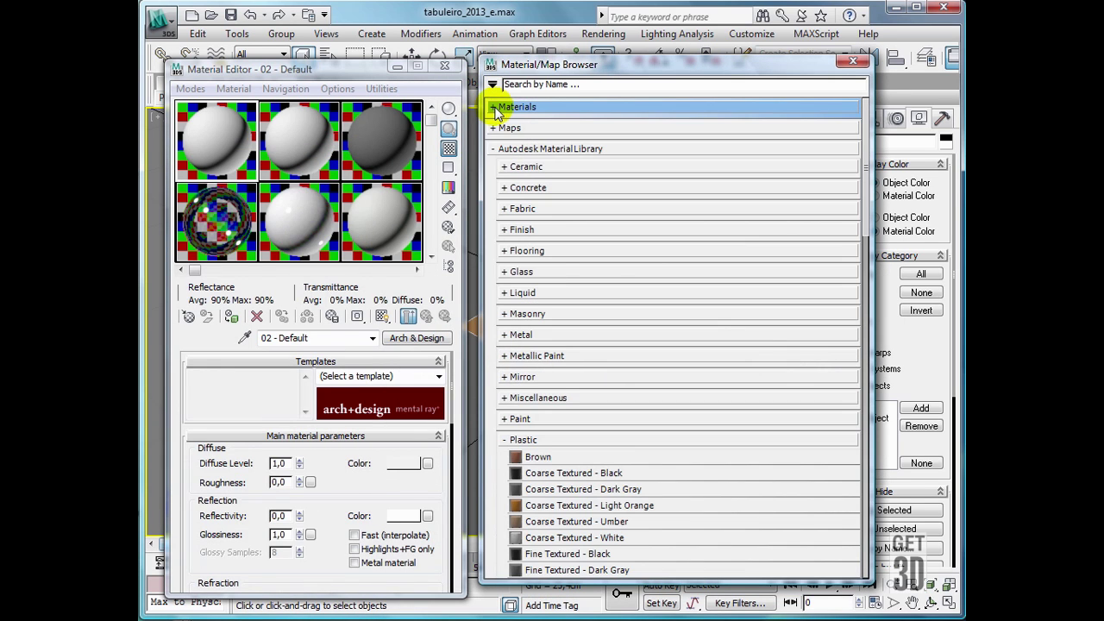
pyautogui.click(492, 149)
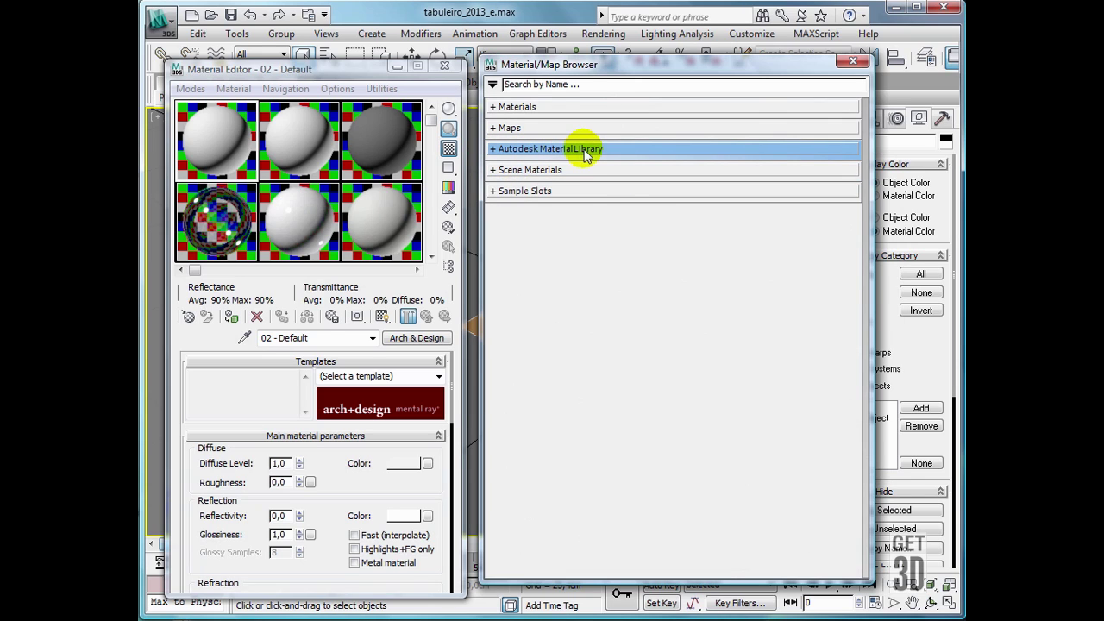
pyautogui.click(492, 148)
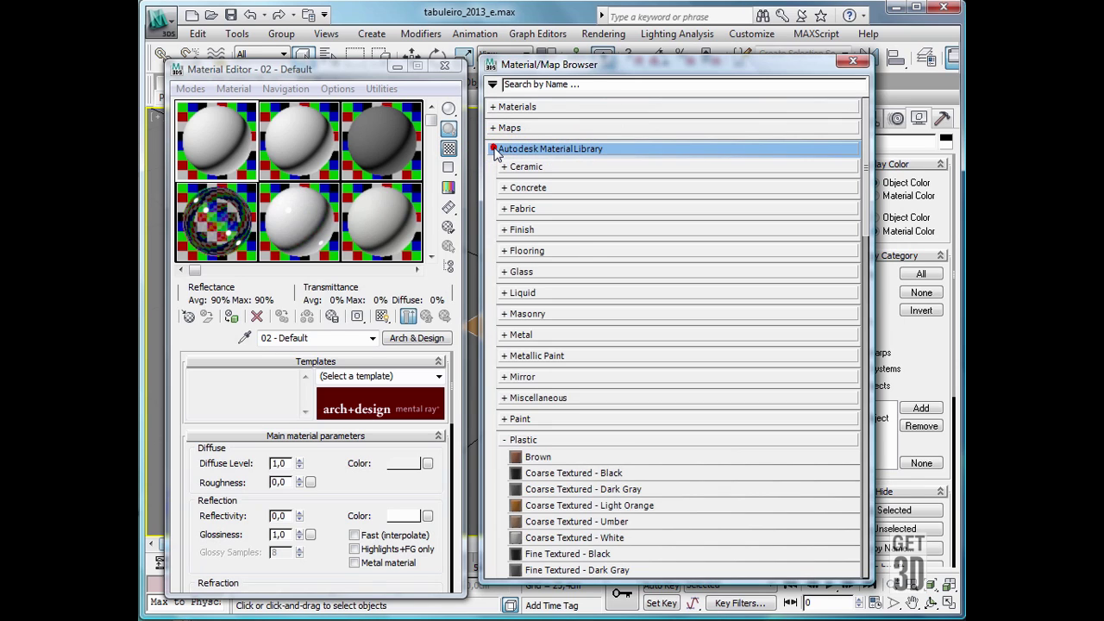
pyautogui.click(504, 440)
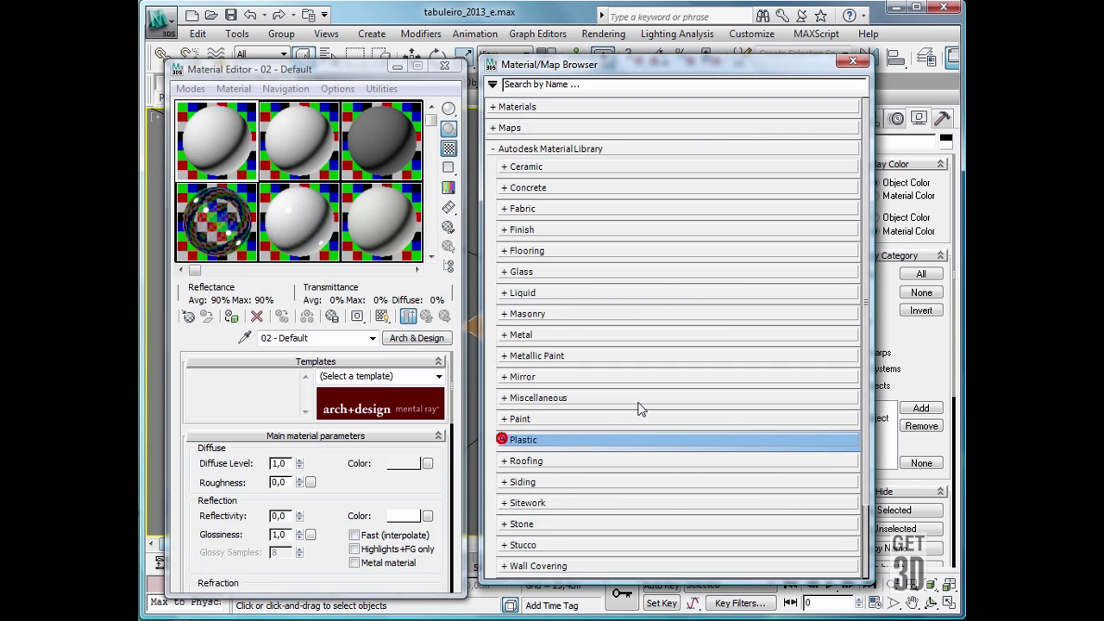
pyautogui.scroll(-3, 638, 406)
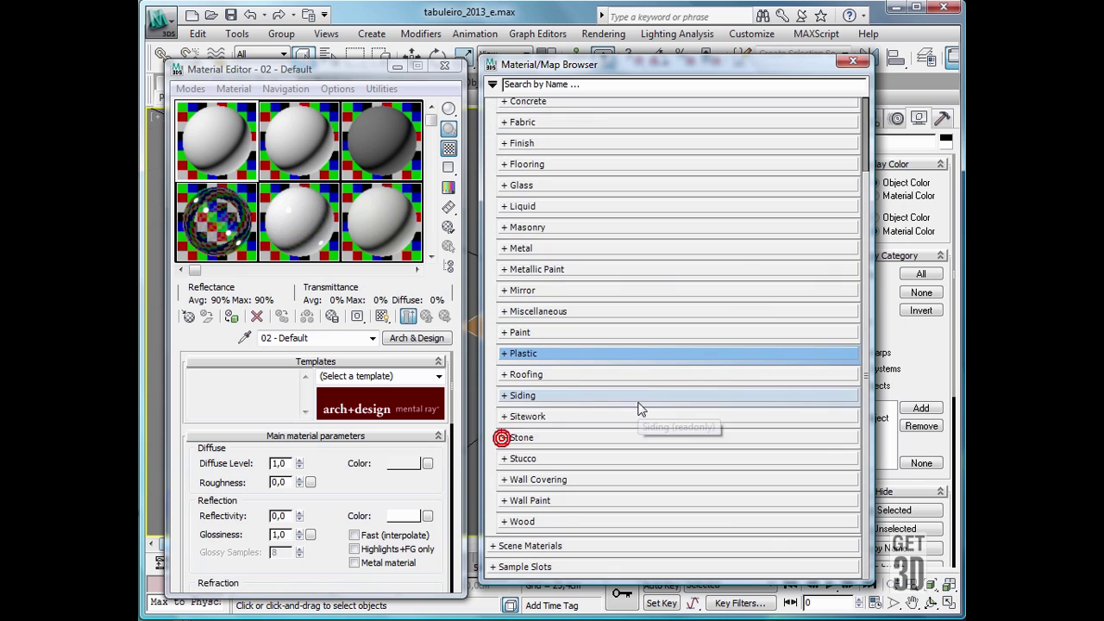
pyautogui.click(504, 522)
# Find White Oak - Solid Natural Medium Gloss among the wood materials and load it into the first sample slot
pyautogui.scroll(-3, 665, 413)
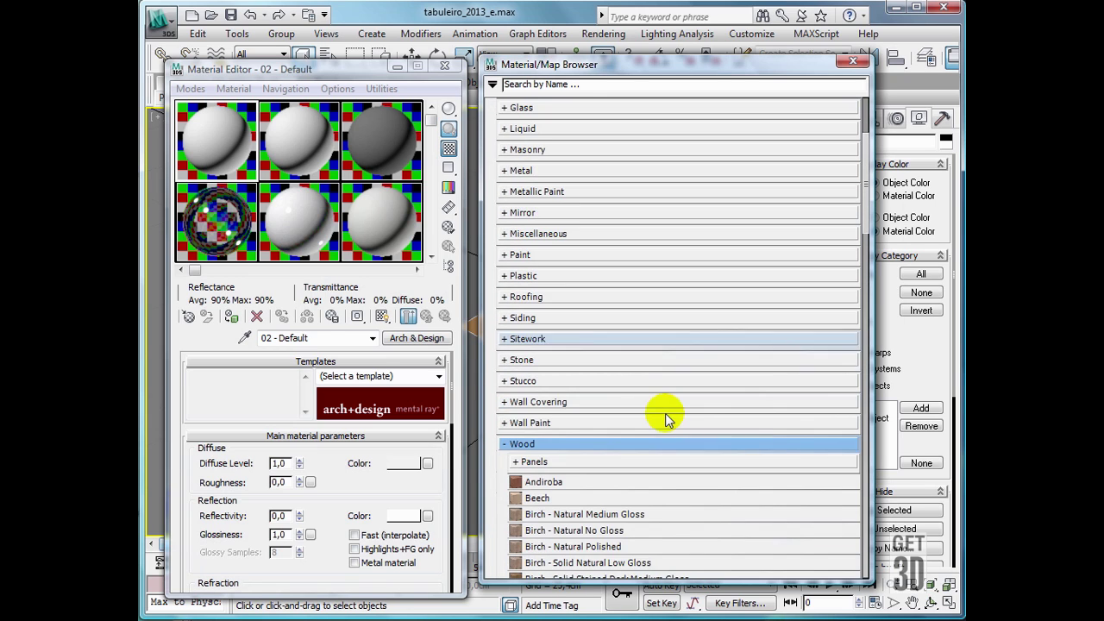
pyautogui.scroll(-5, 665, 414)
pyautogui.scroll(-10, 665, 417)
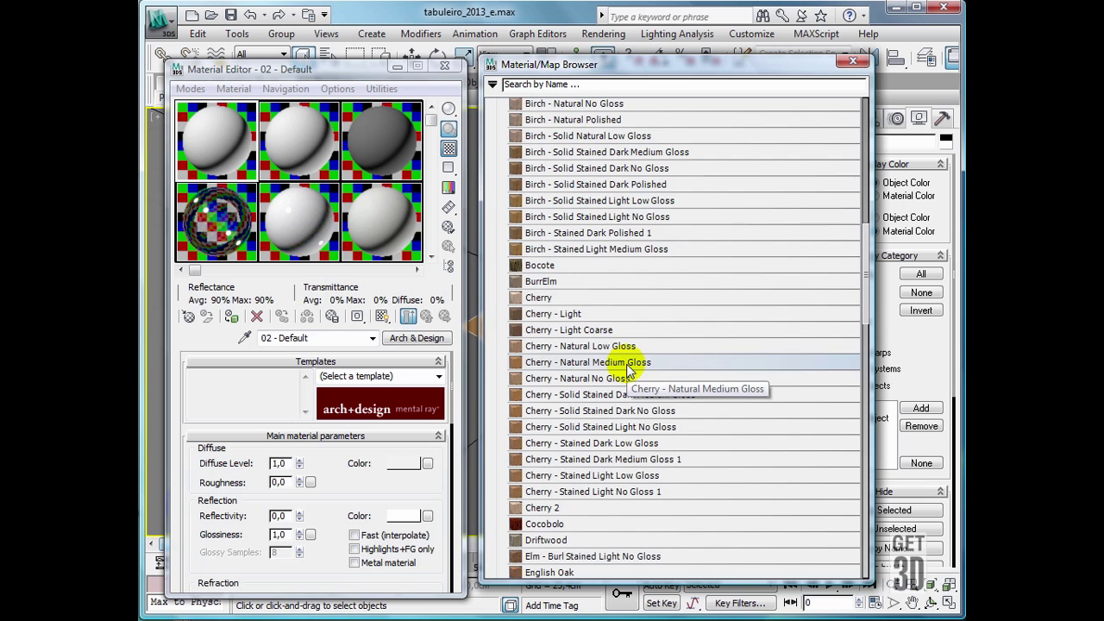
pyautogui.scroll(-5, 628, 369)
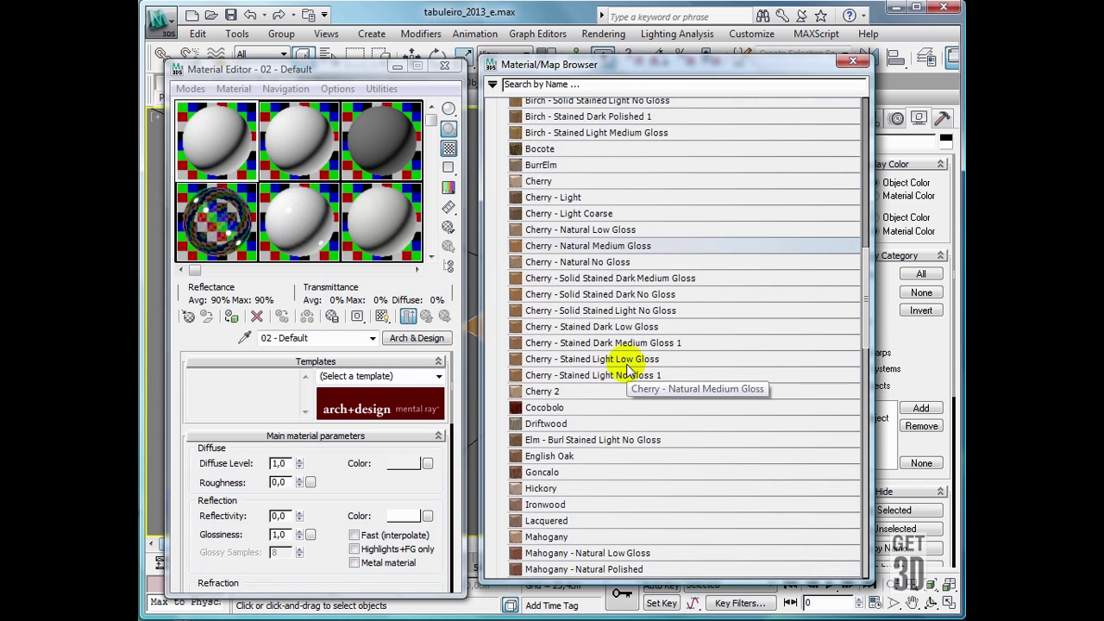
pyautogui.scroll(-4, 628, 369)
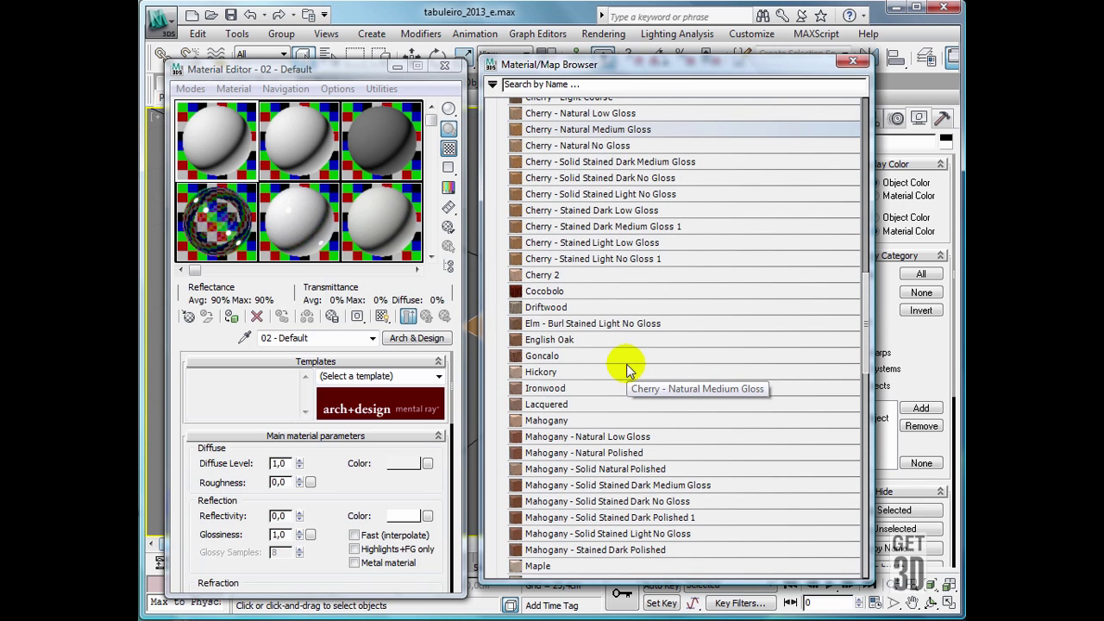
pyautogui.scroll(-3, 628, 369)
pyautogui.scroll(-5, 628, 369)
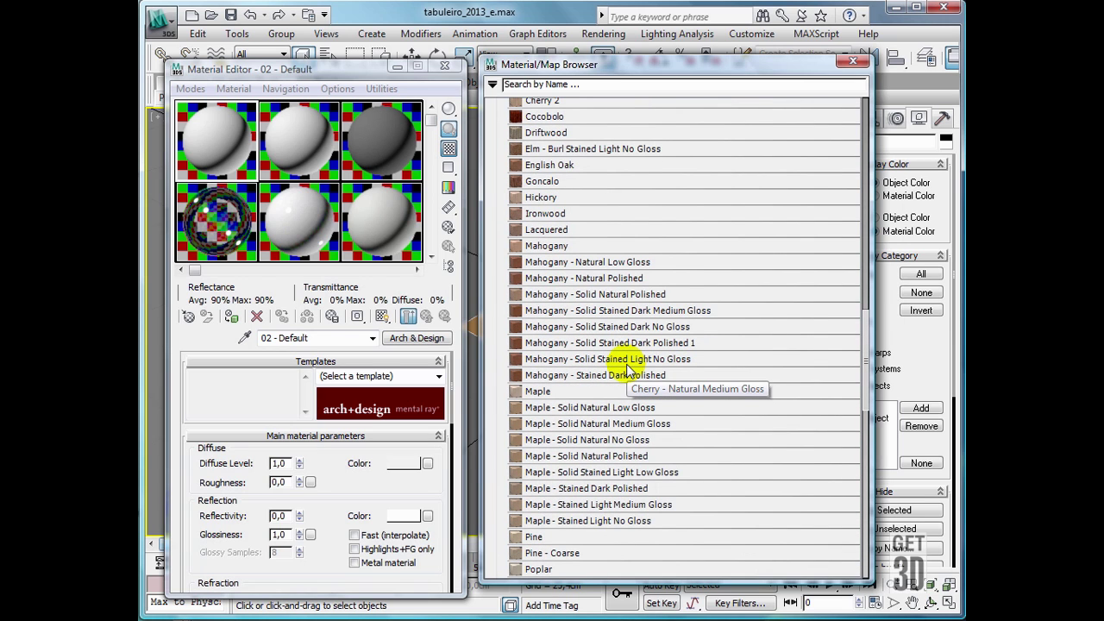
pyautogui.scroll(-8, 628, 369)
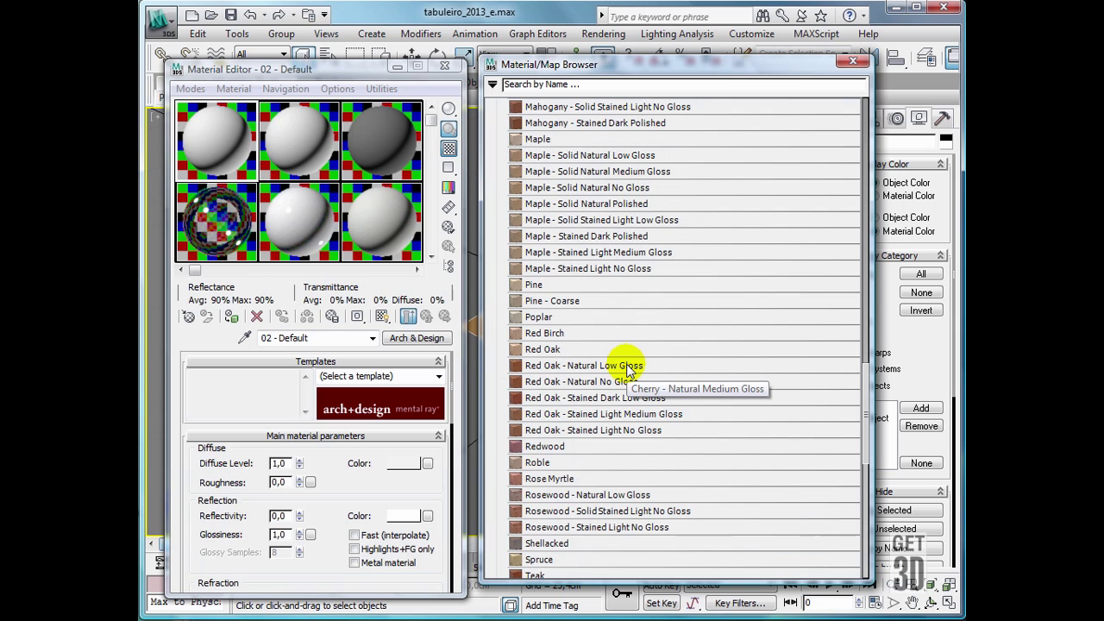
pyautogui.scroll(-4, 627, 369)
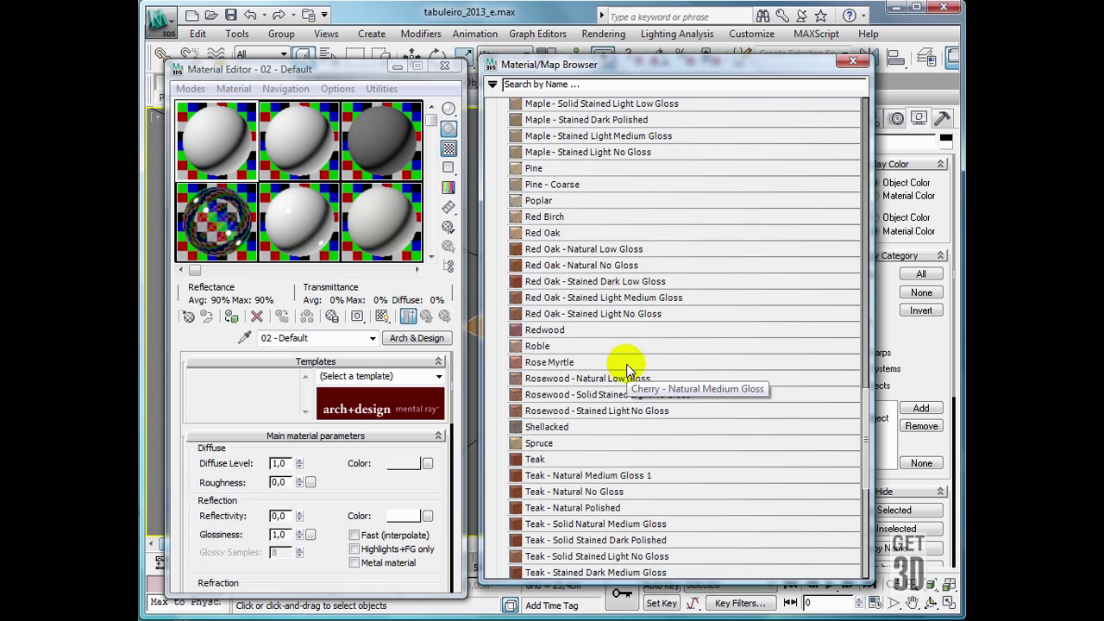
pyautogui.scroll(-3, 628, 369)
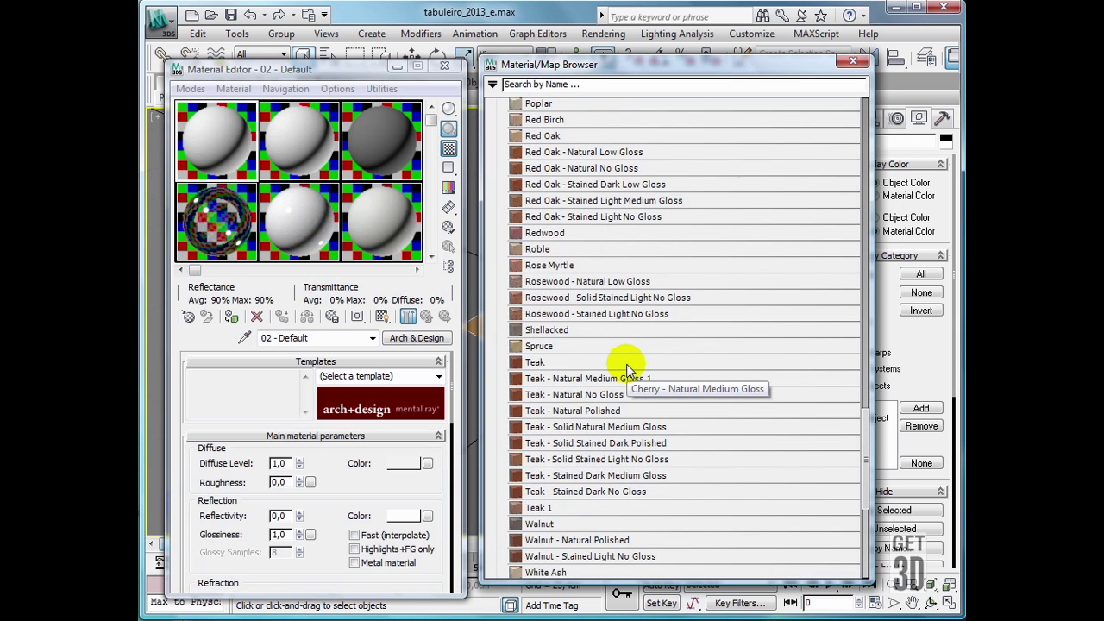
pyautogui.scroll(-7, 628, 369)
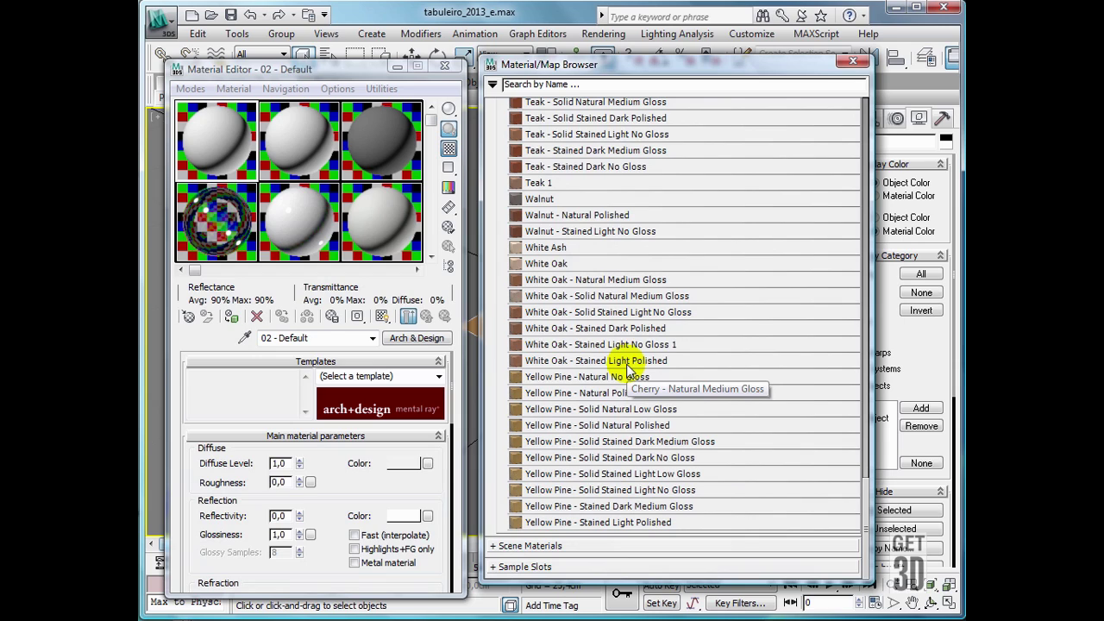
pyautogui.doubleClick(587, 296)
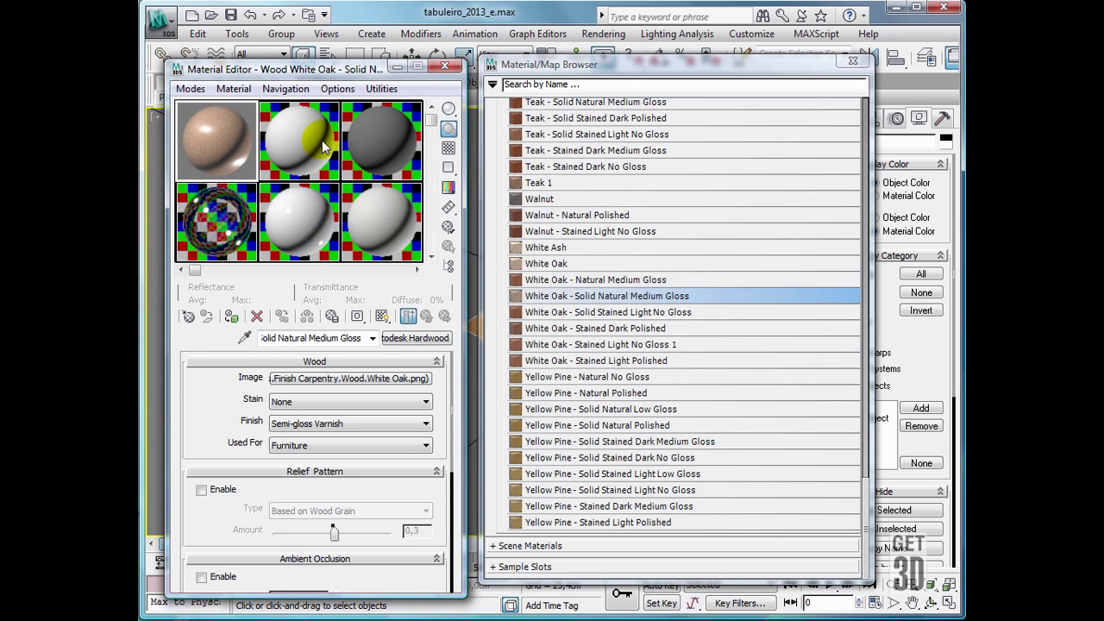
# Load Walnut - Natural Polished into the second sample slot and close the Material/Map Browser
pyautogui.click(324, 148)
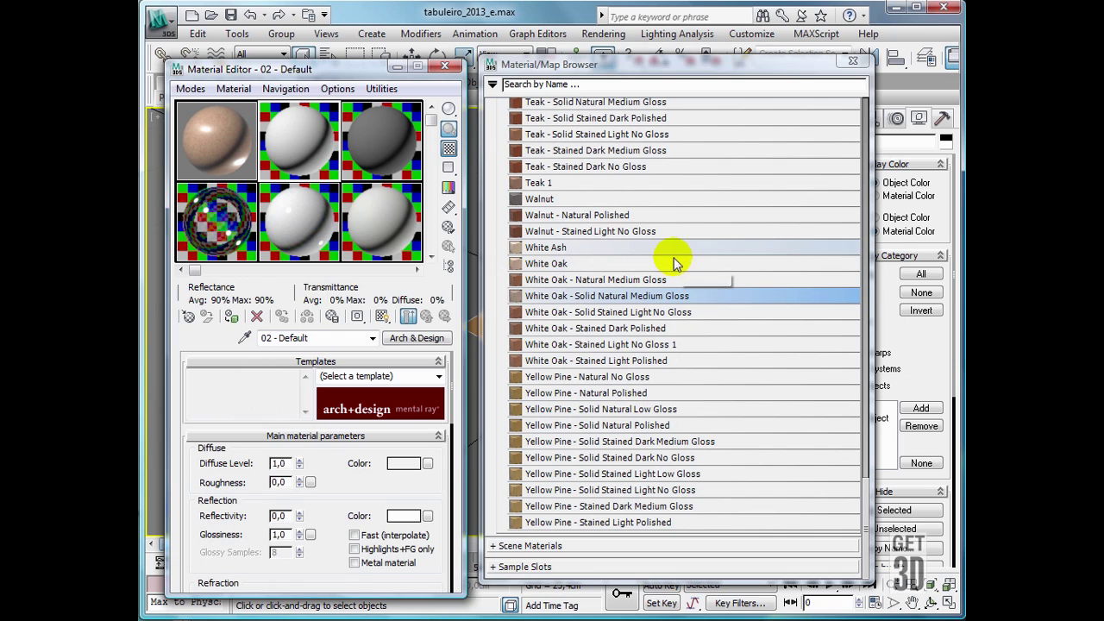
pyautogui.click(568, 215)
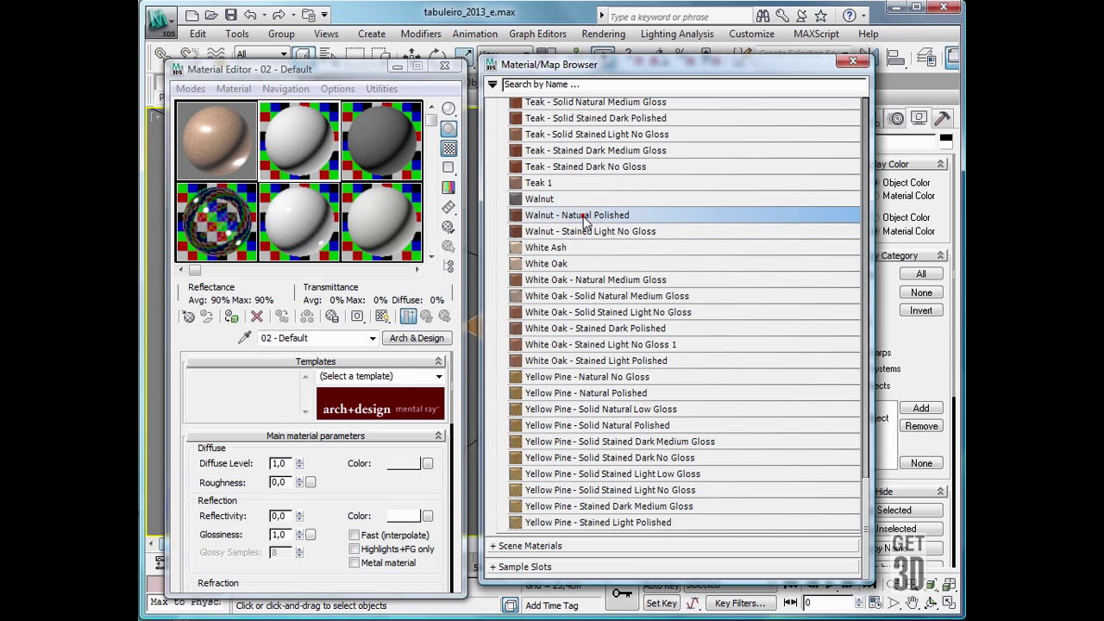
pyautogui.doubleClick(583, 217)
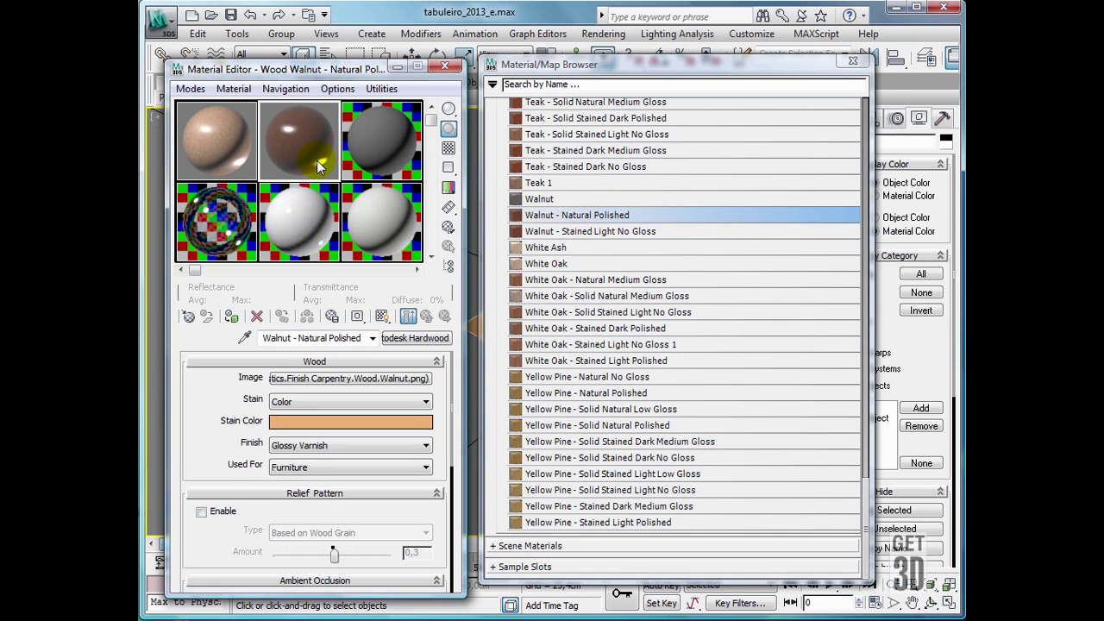
pyautogui.click(852, 62)
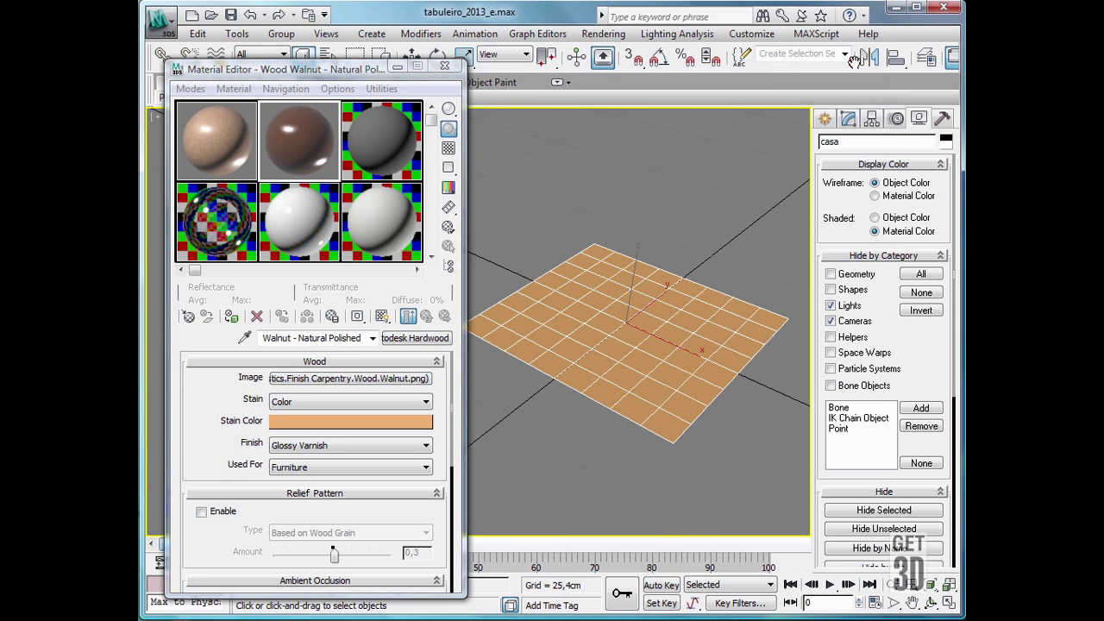
# Rename the White Oak material in the first sample slot as clara
pyautogui.click(205, 154)
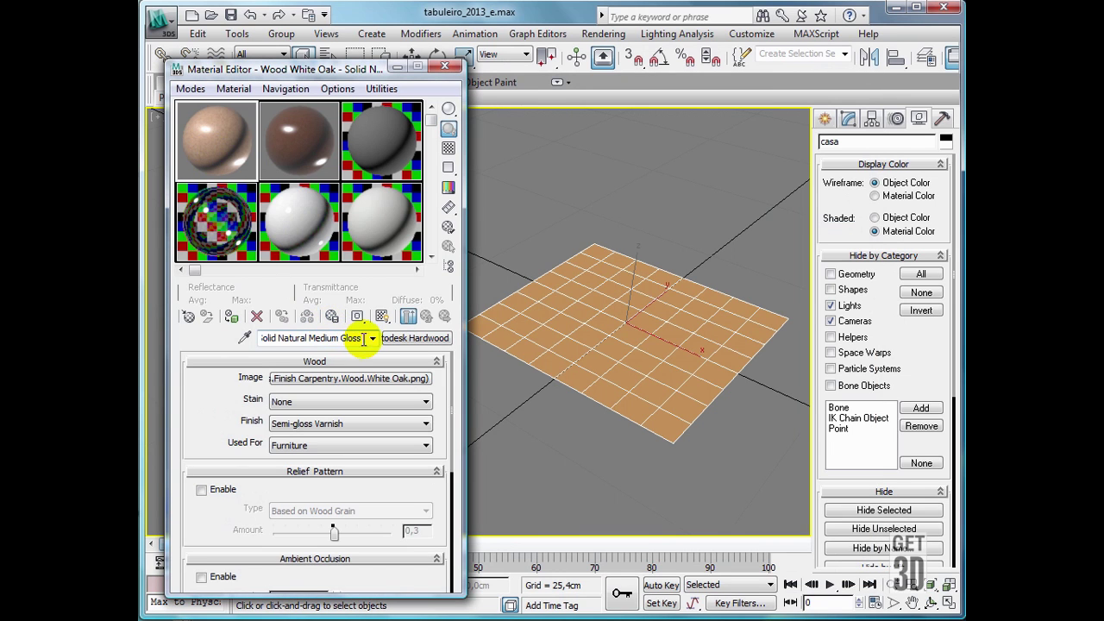
pyautogui.moveTo(363, 338); pyautogui.dragTo(208, 336)
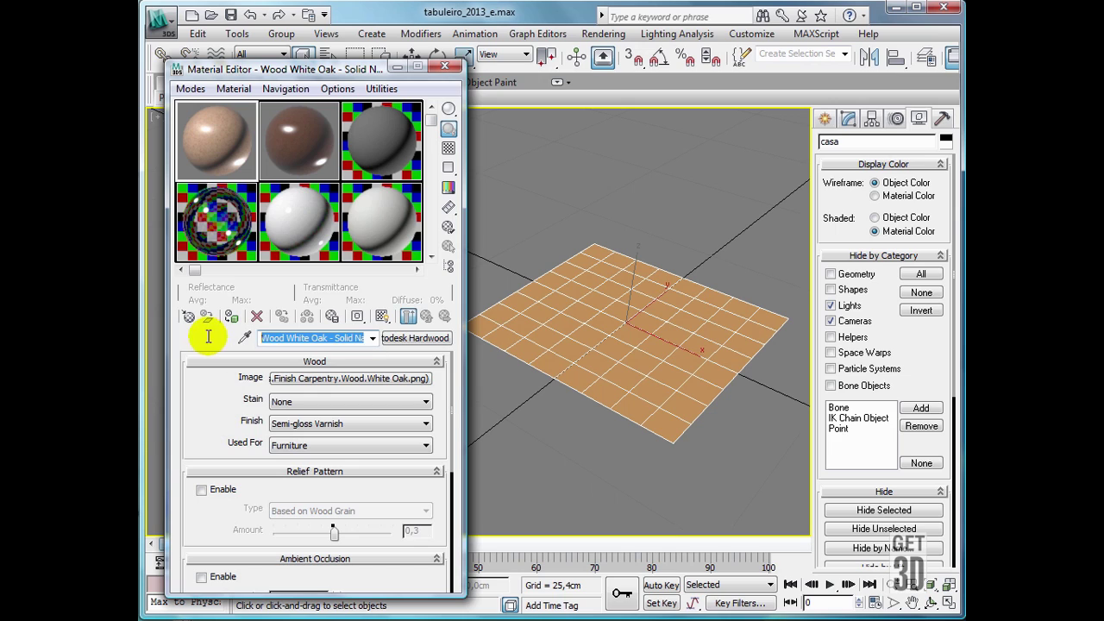
pyautogui.write('clara')
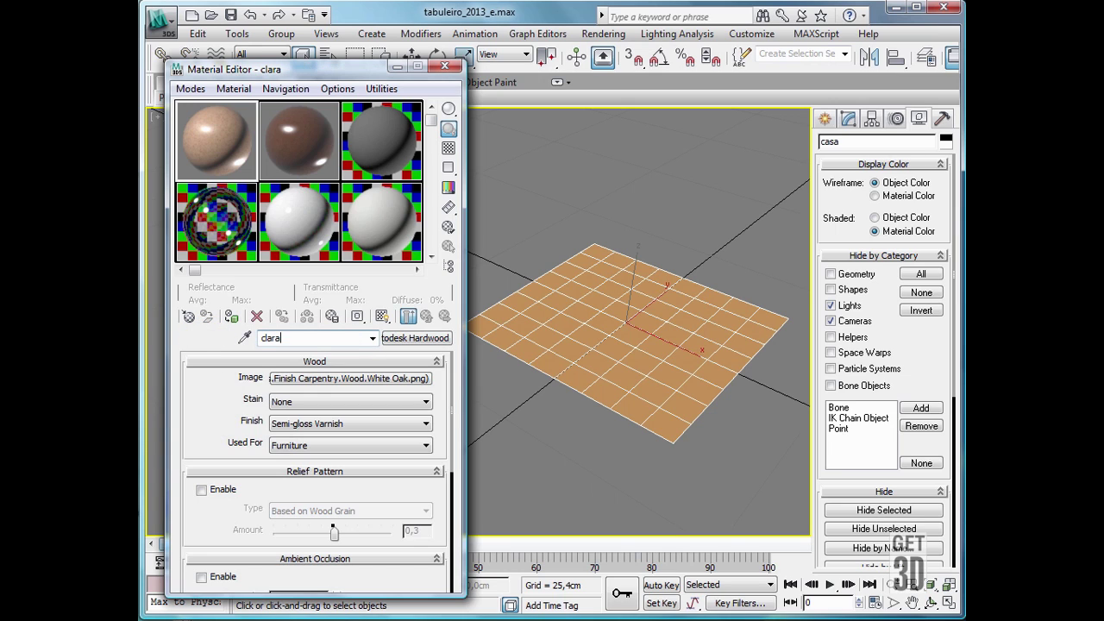
# Rename the Walnut material in the second sample slot as escura
pyautogui.click(276, 160)
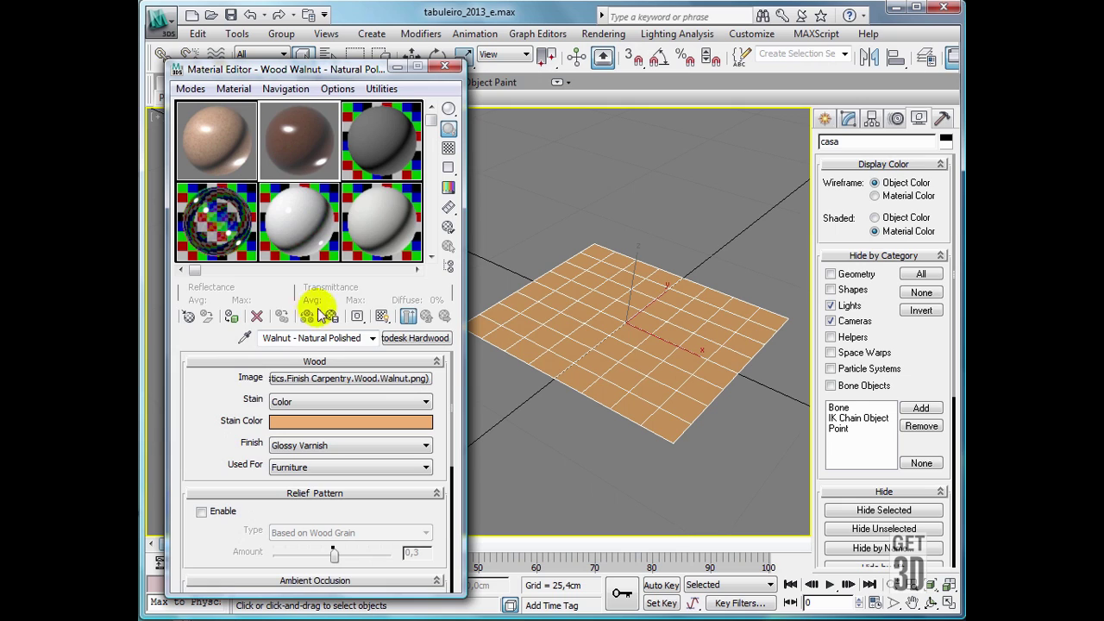
pyautogui.moveTo(362, 337); pyautogui.dragTo(214, 337)
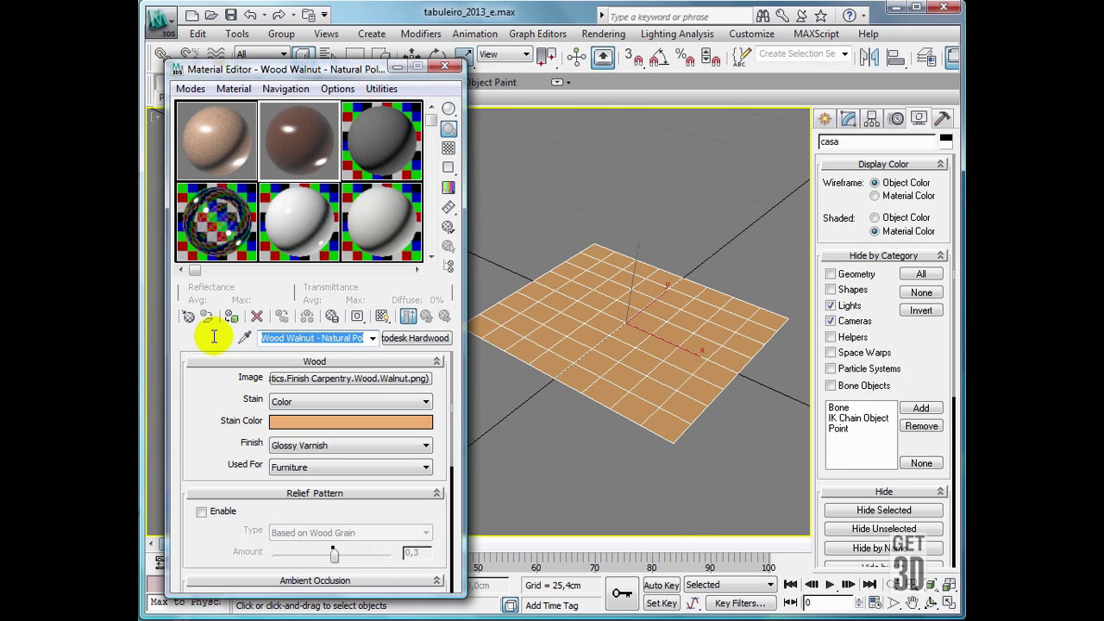
pyautogui.write('escura')
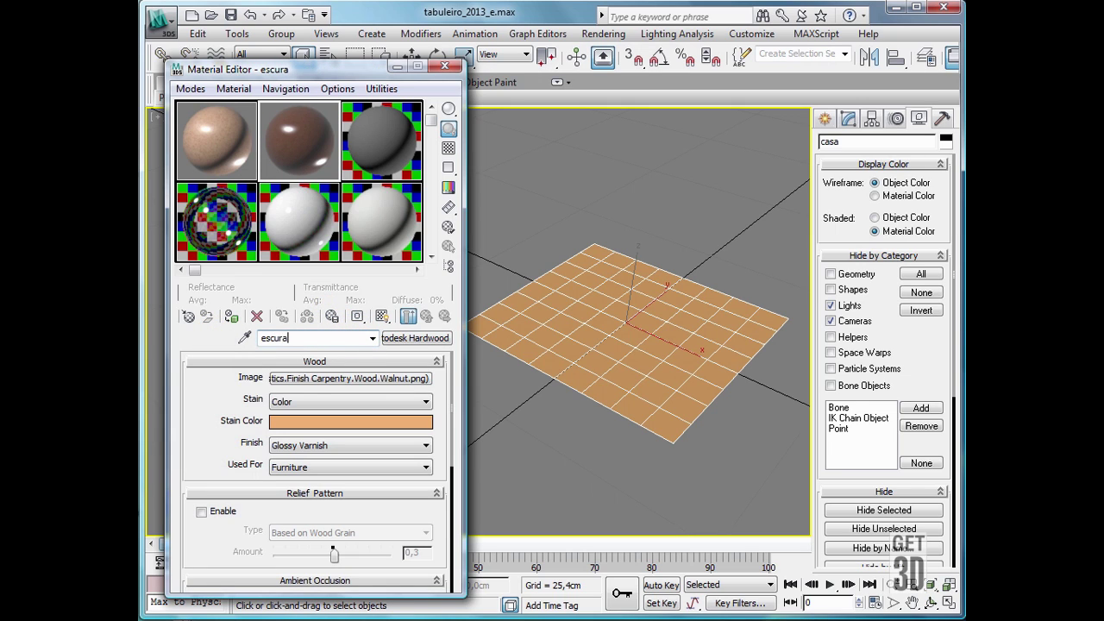
pyautogui.click(215, 147)
pyautogui.click(292, 153)
pyautogui.moveTo(332, 169); pyautogui.dragTo(629, 319)
pyautogui.moveTo(299, 141); pyautogui.dragTo(632, 339)
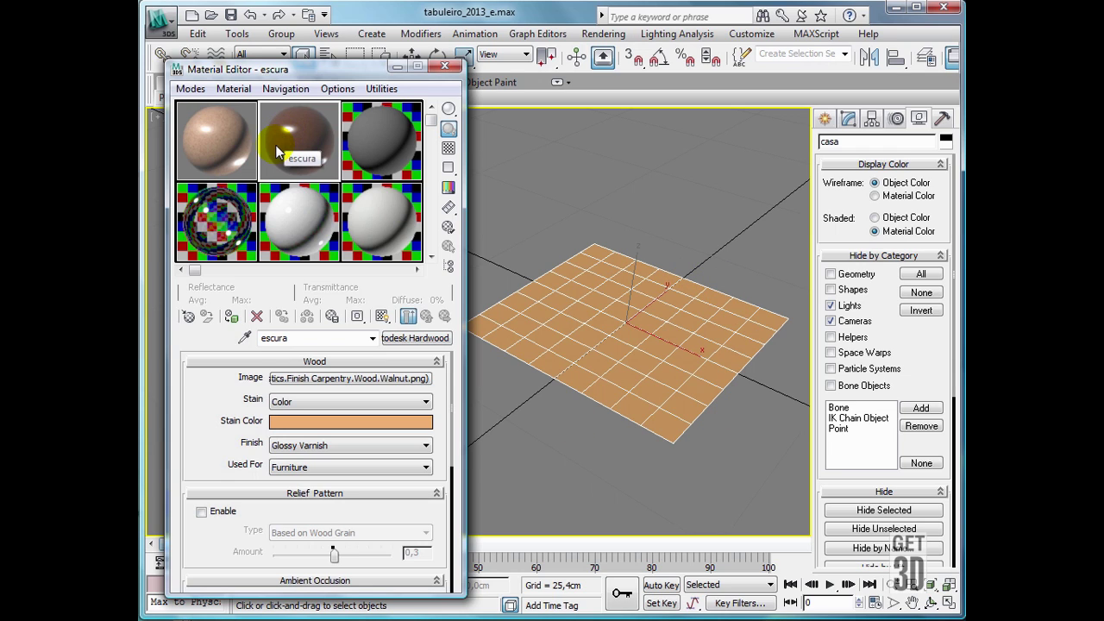
pyautogui.moveTo(221, 140); pyautogui.dragTo(654, 314)
pyautogui.click(203, 162)
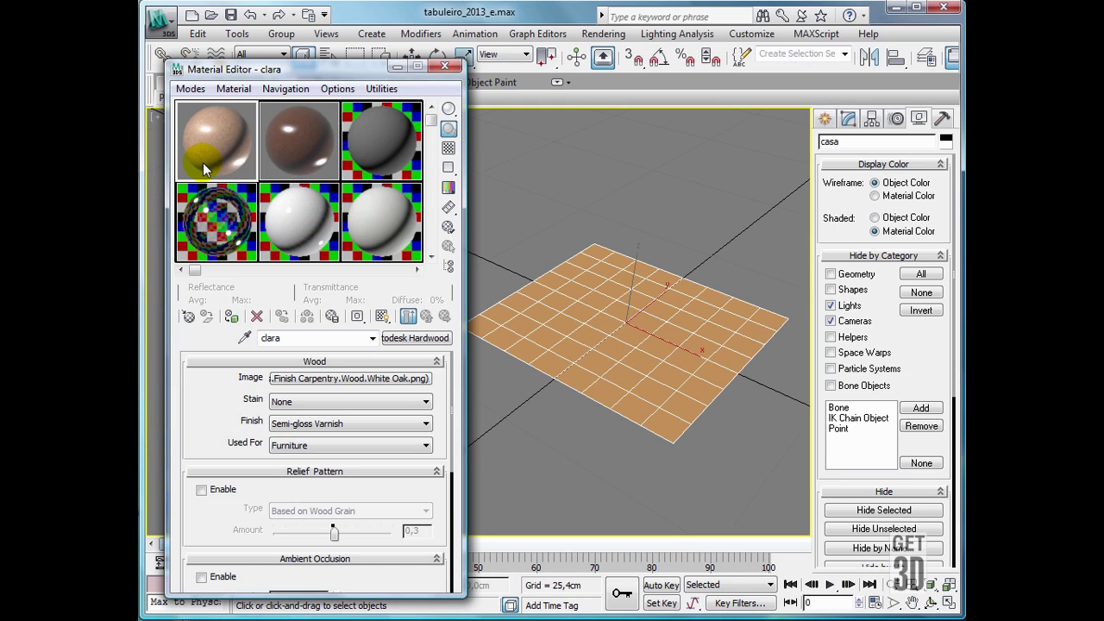
# Load a standard Multi/Sub-Object material into the third sample slot and close the Material/Map Browser
pyautogui.click(371, 148)
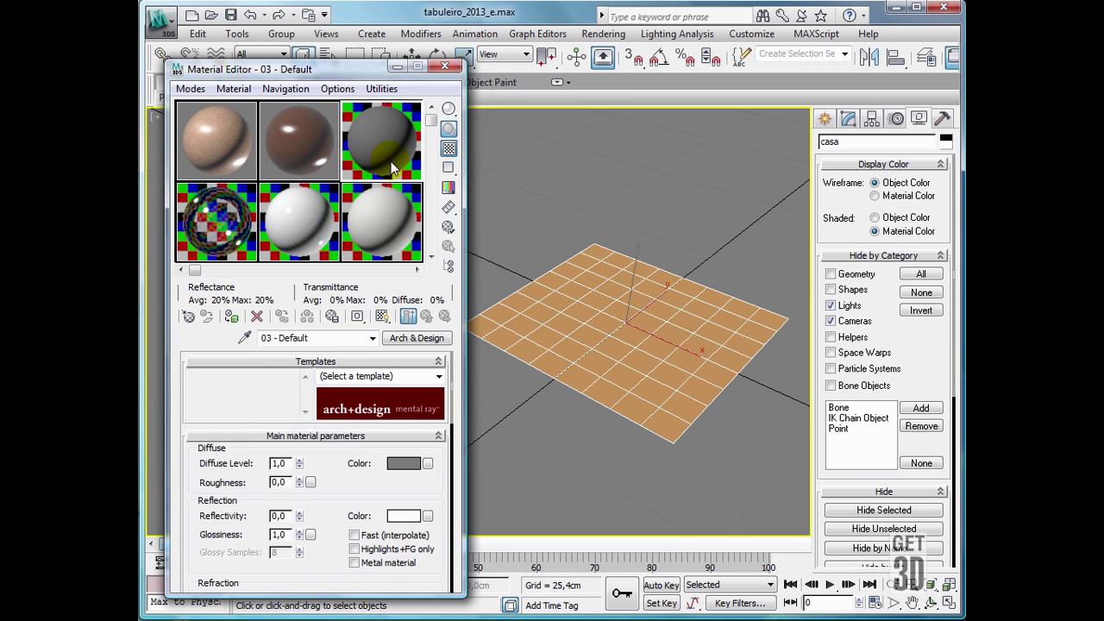
pyautogui.click(191, 315)
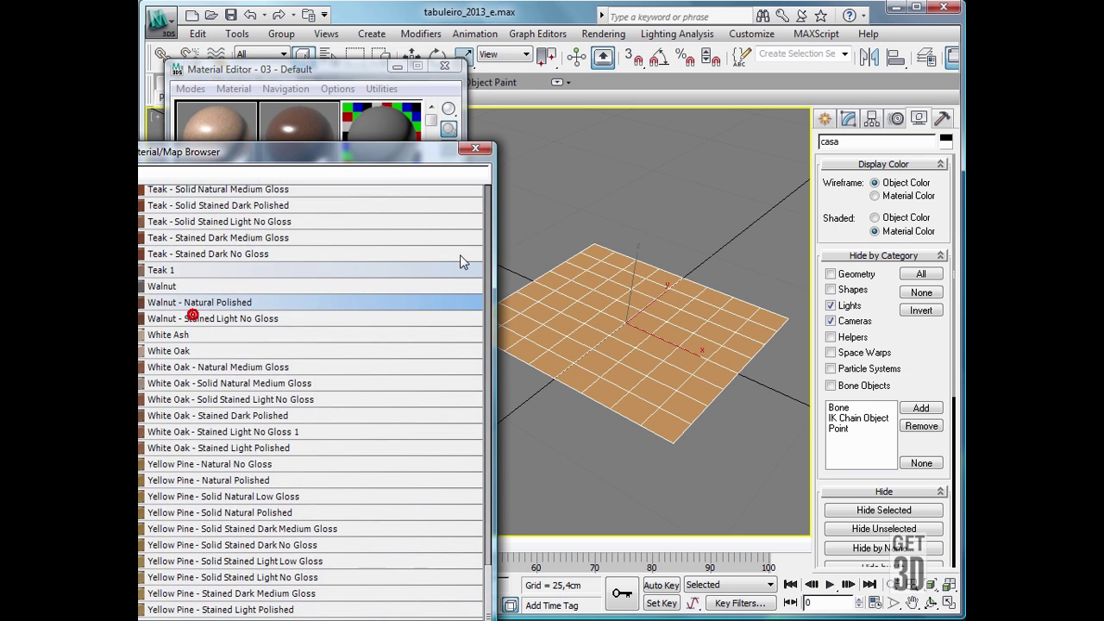
pyautogui.moveTo(365, 151); pyautogui.dragTo(763, 76)
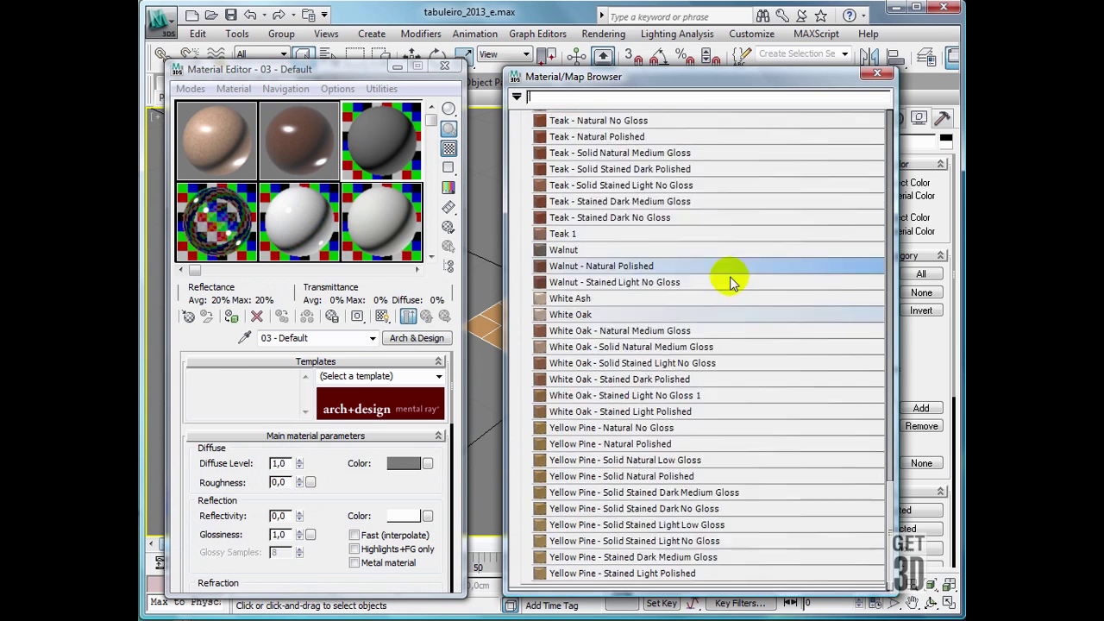
pyautogui.scroll(8, 729, 283)
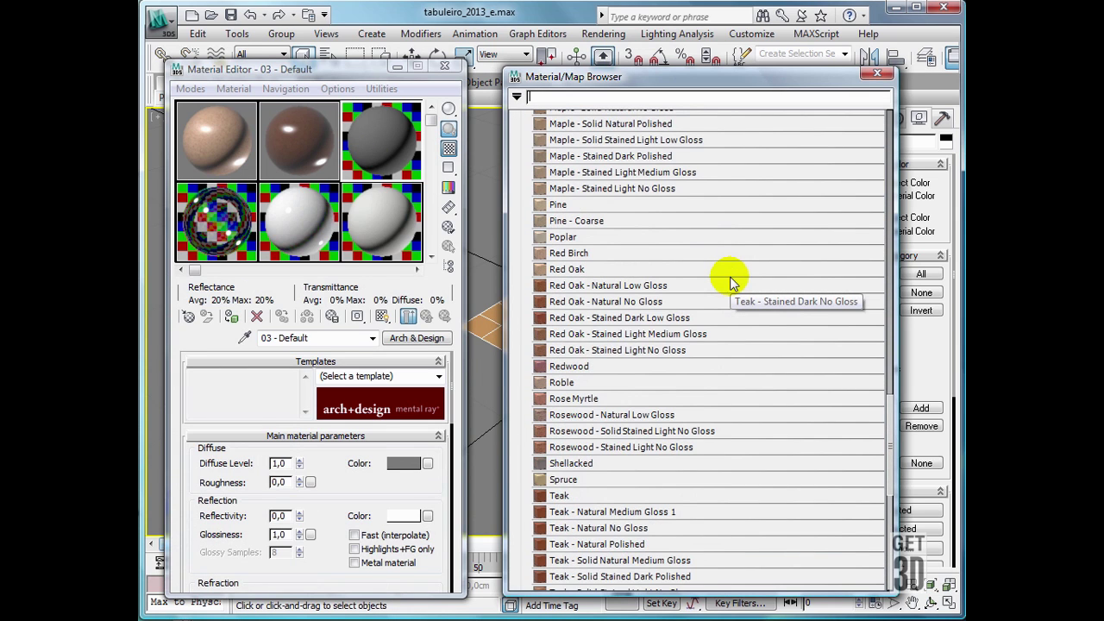
pyautogui.scroll(10, 730, 283)
pyautogui.scroll(5, 630, 285)
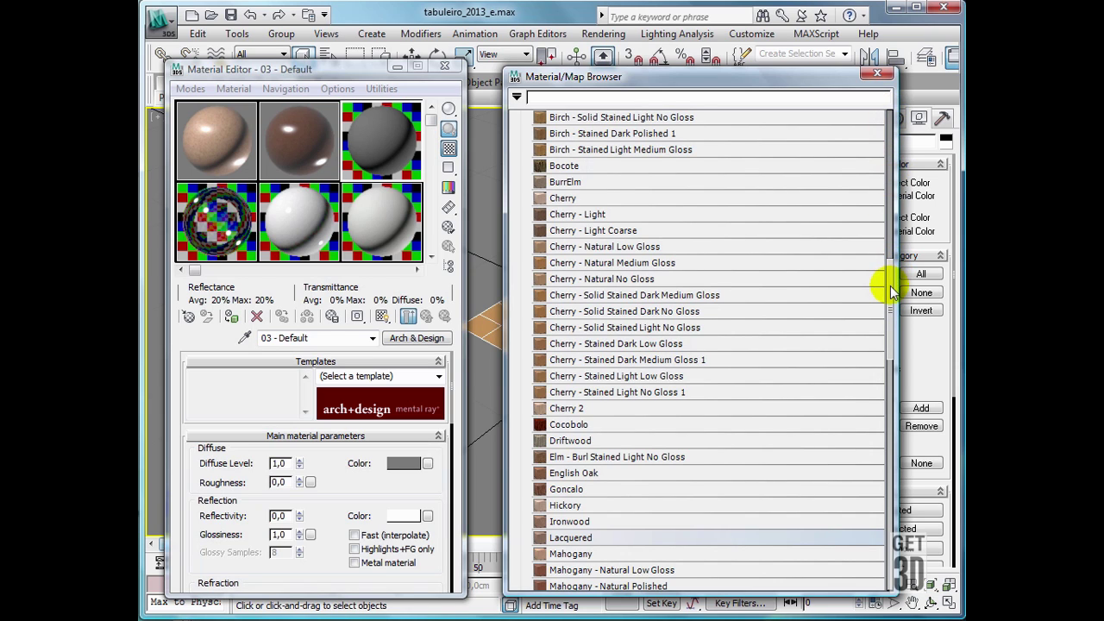
pyautogui.click(889, 347)
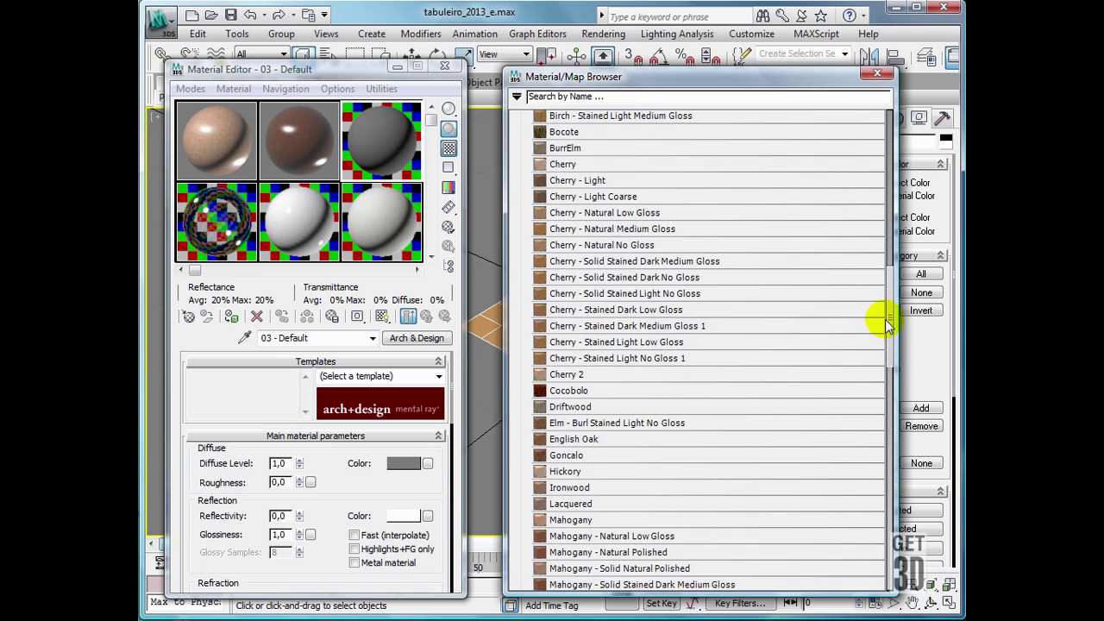
pyautogui.moveTo(888, 321); pyautogui.dragTo(892, 127)
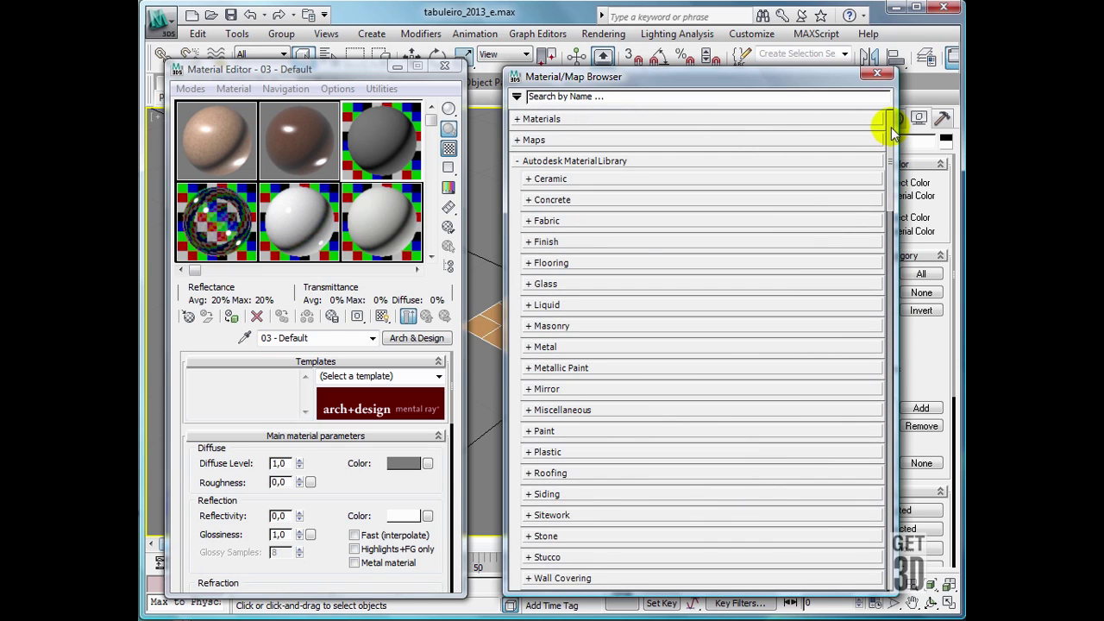
pyautogui.click(516, 160)
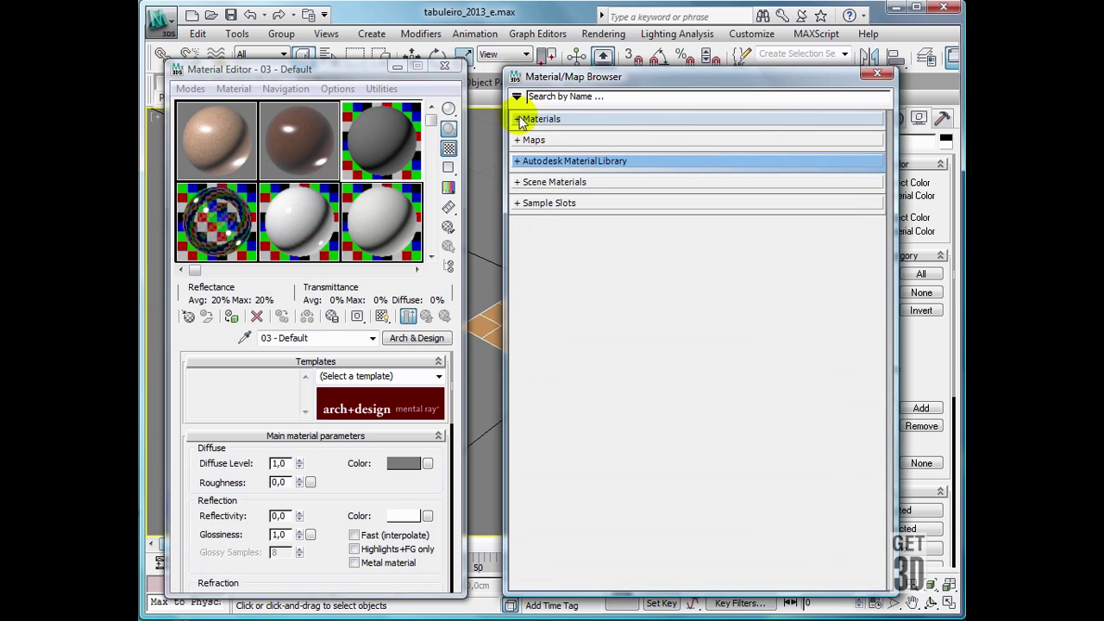
pyautogui.click(519, 119)
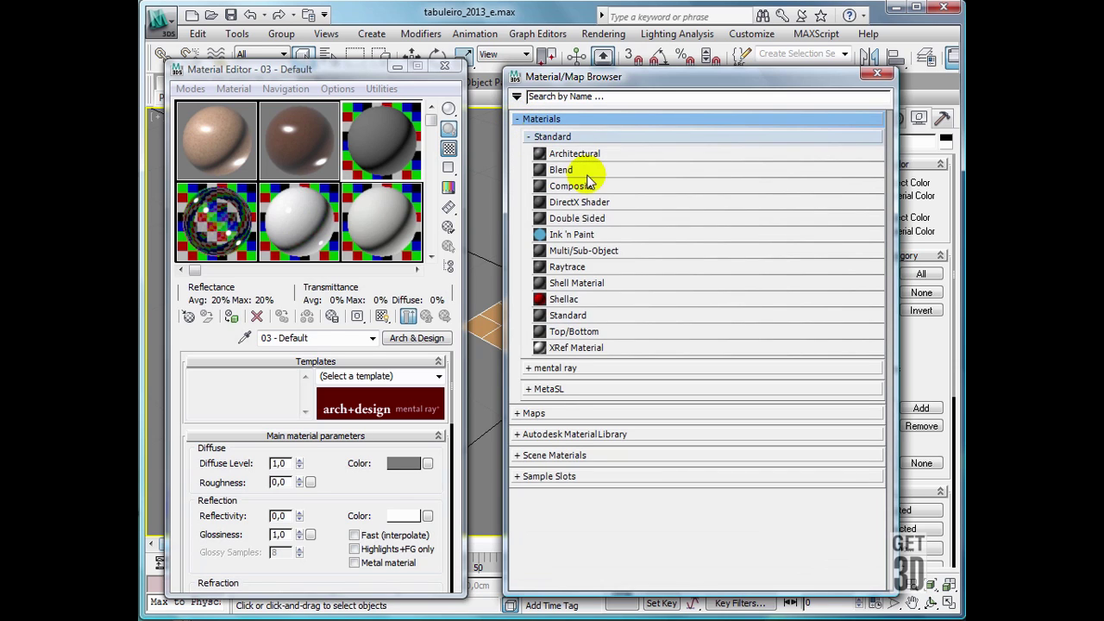
pyautogui.doubleClick(580, 251)
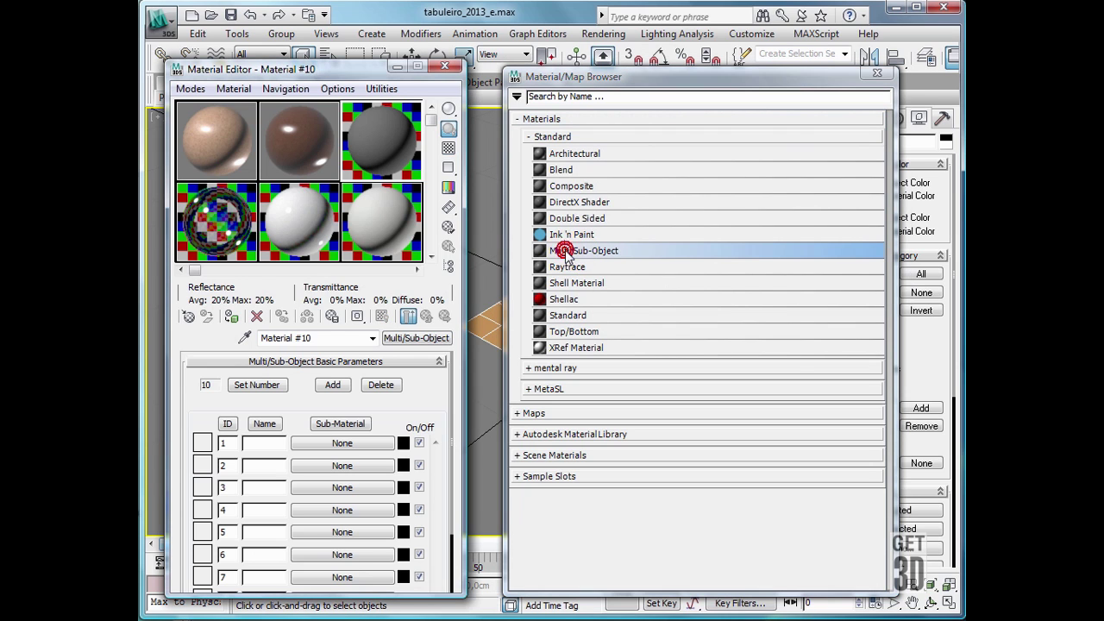
pyautogui.click(876, 74)
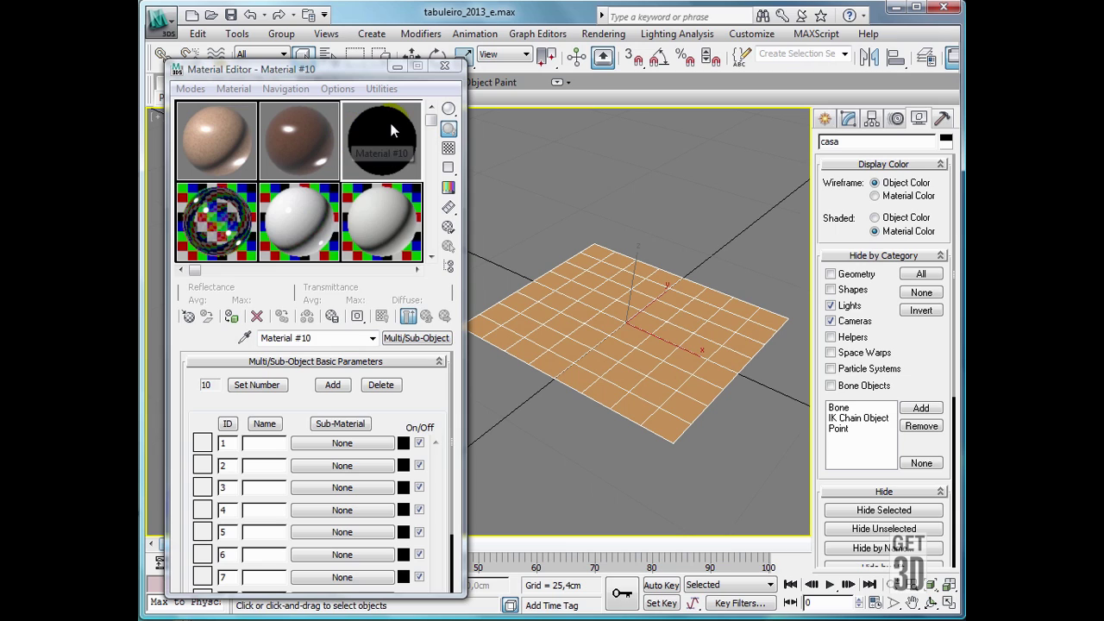
# Rename the Multi/Sub-Object material in the third sample slot as casas
pyautogui.click(319, 337)
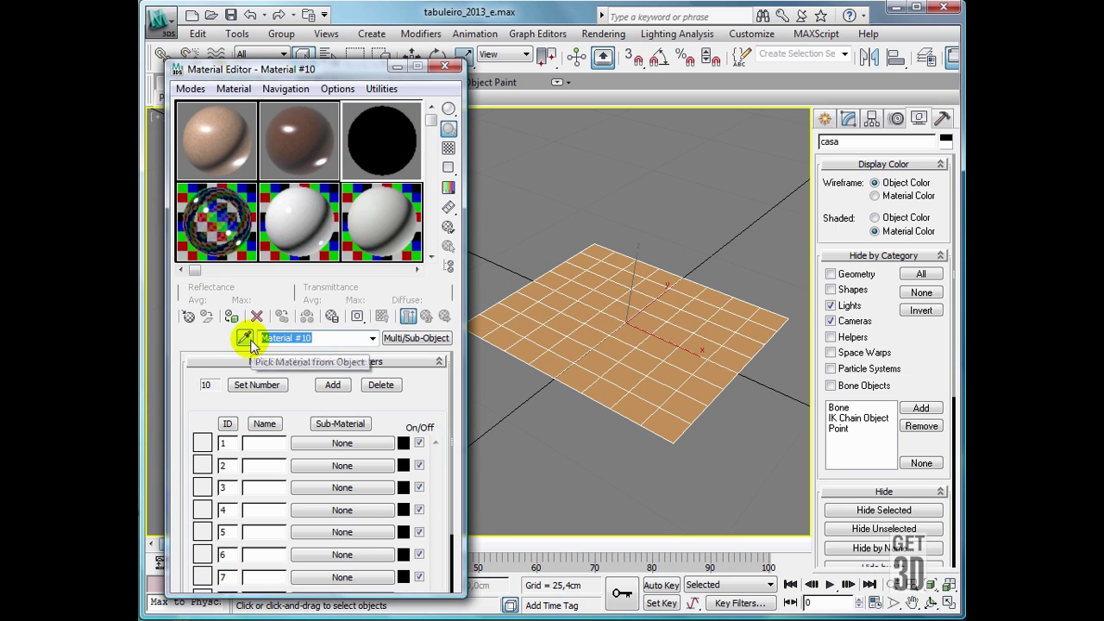
pyautogui.write('base')
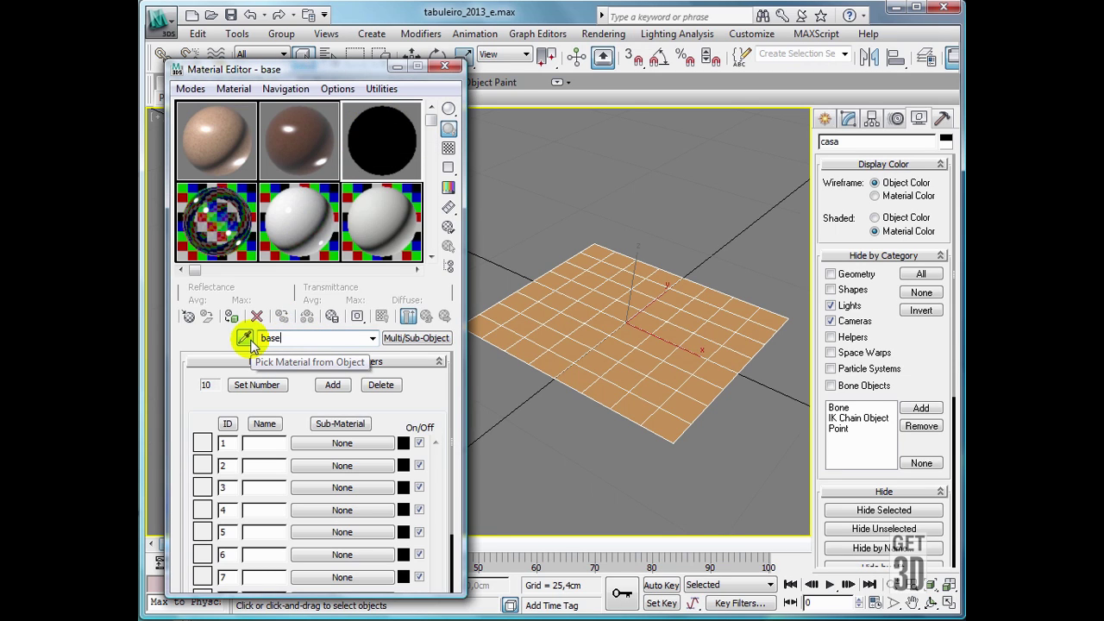
pyautogui.press('BackSpace')
pyautogui.press('BackSpace')
pyautogui.write('casas')
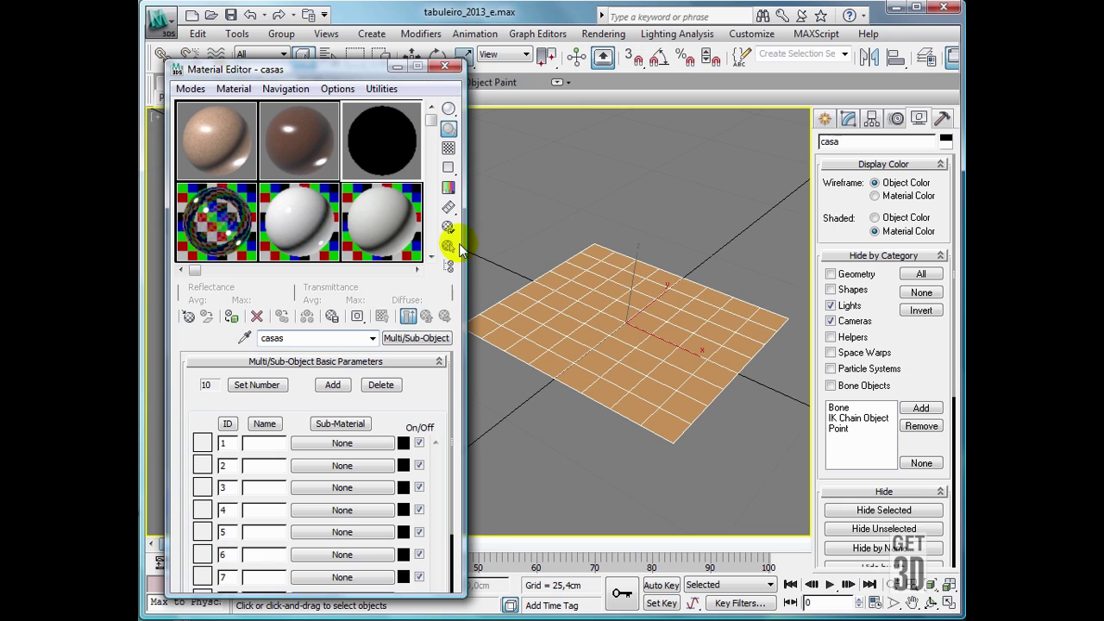
# Set the number of sub-materials in the casas material to 2
pyautogui.click(258, 388)
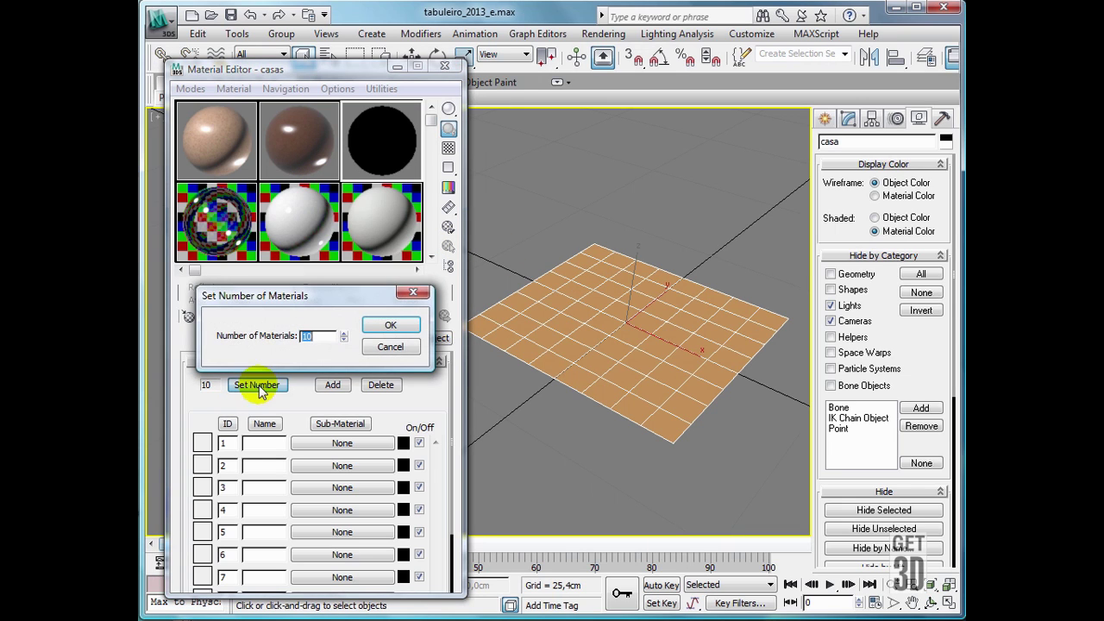
pyautogui.write('2')
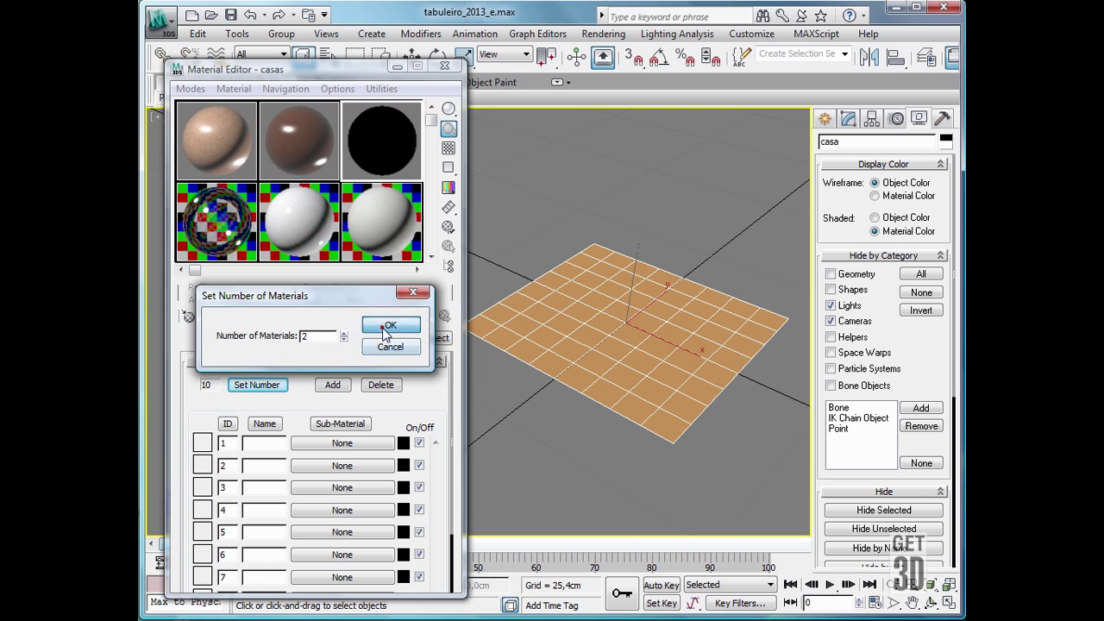
pyautogui.click(388, 325)
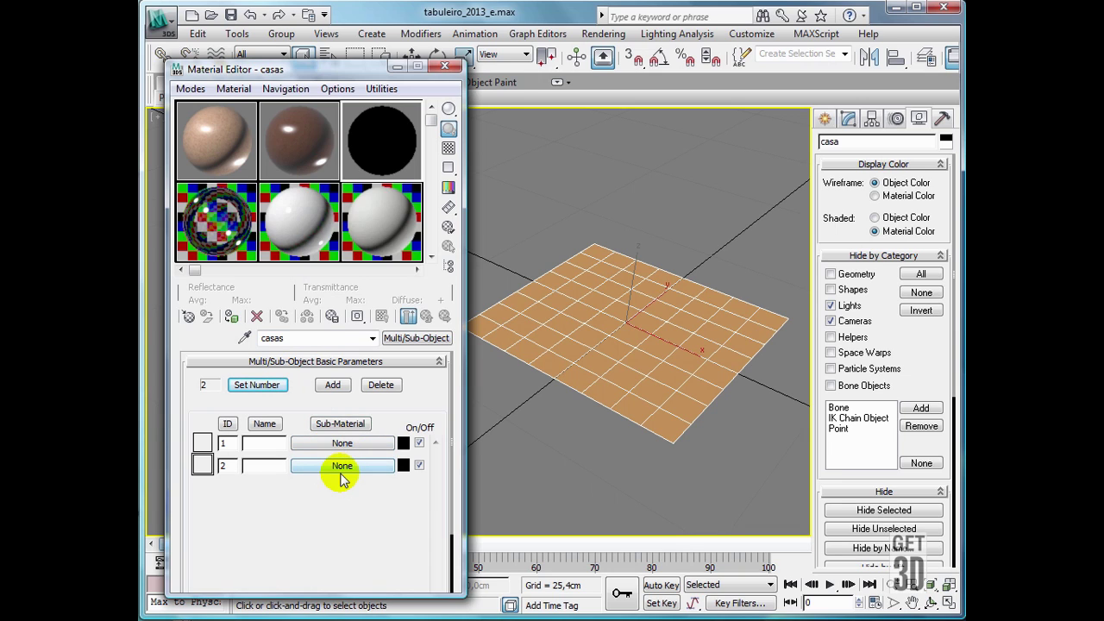
# Assign clara to sub-material ID 1 and escura to ID 2 of the casas material, both as instances
pyautogui.click(202, 148)
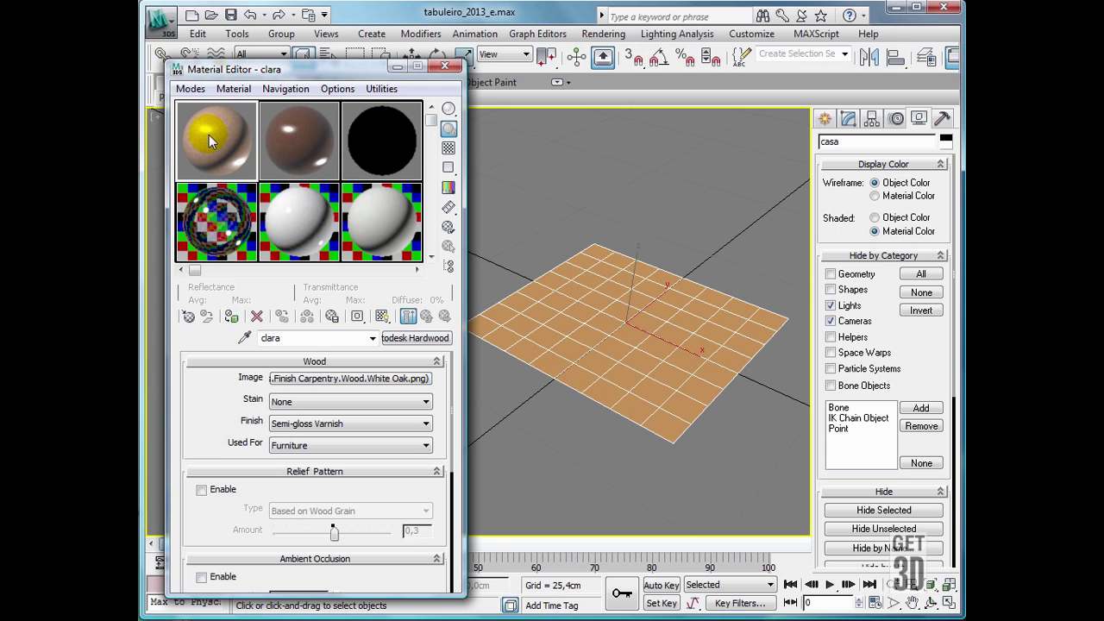
pyautogui.click(390, 131)
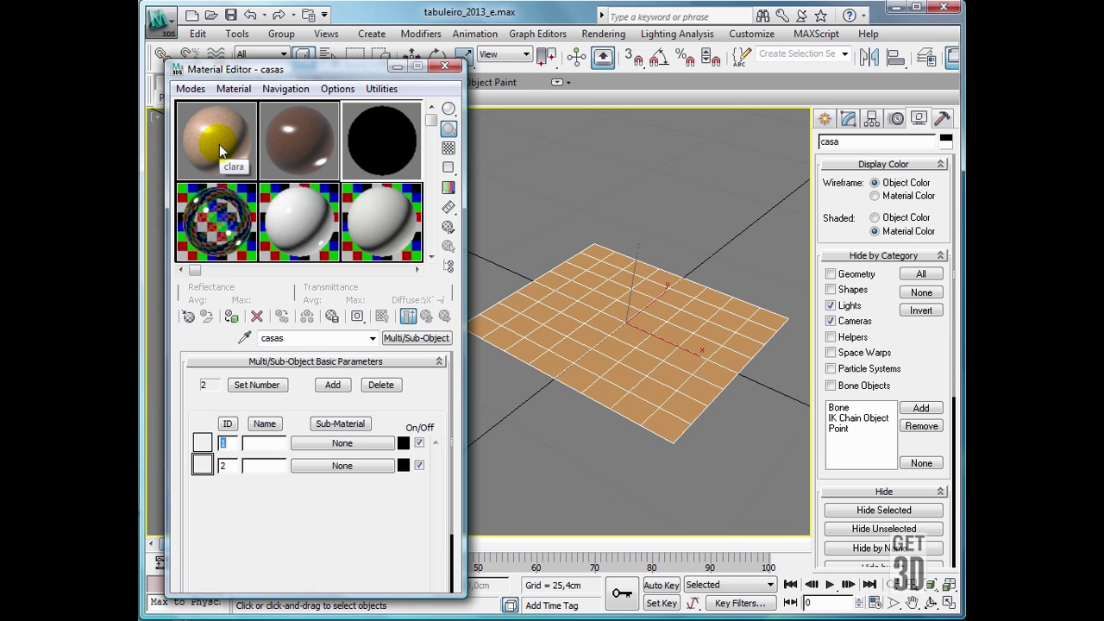
pyautogui.moveTo(219, 144); pyautogui.dragTo(336, 444)
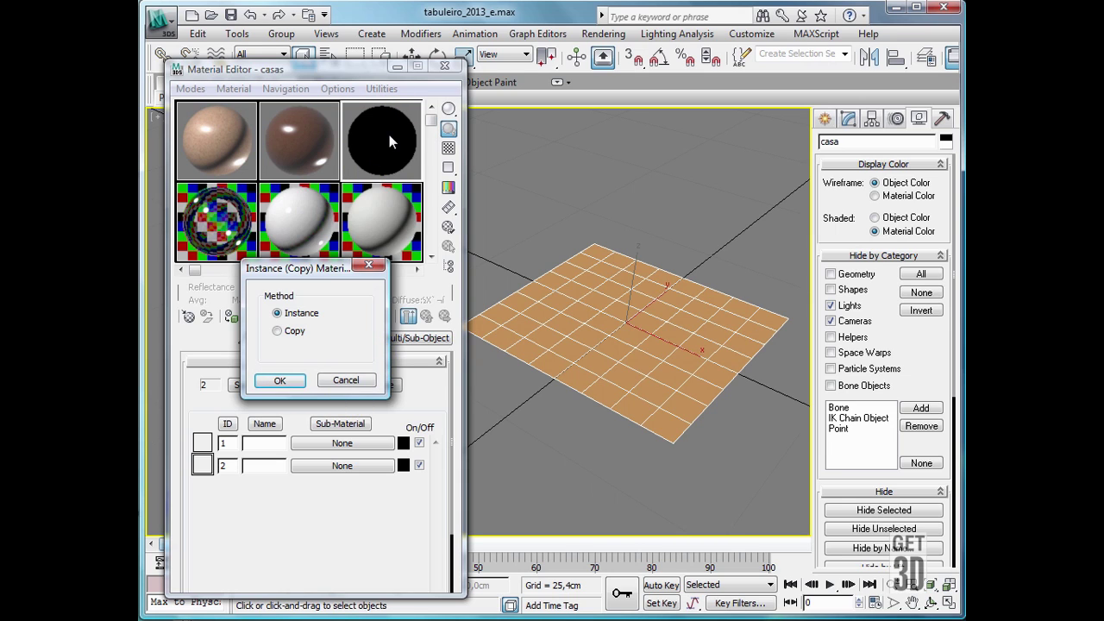
pyautogui.click(281, 381)
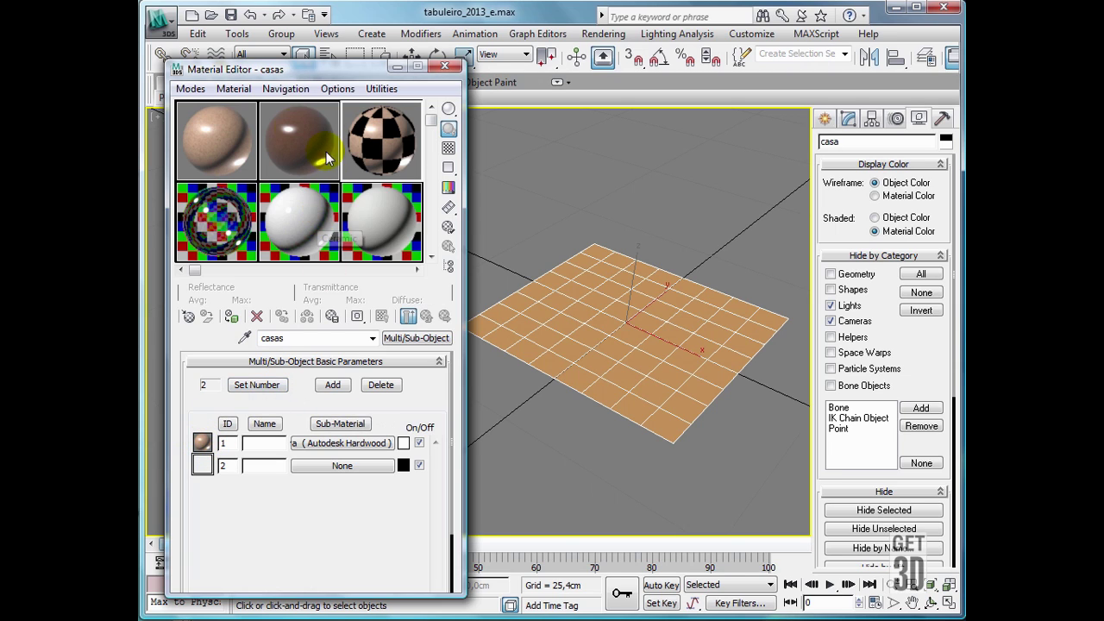
pyautogui.moveTo(311, 152); pyautogui.dragTo(345, 467)
pyautogui.click(293, 382)
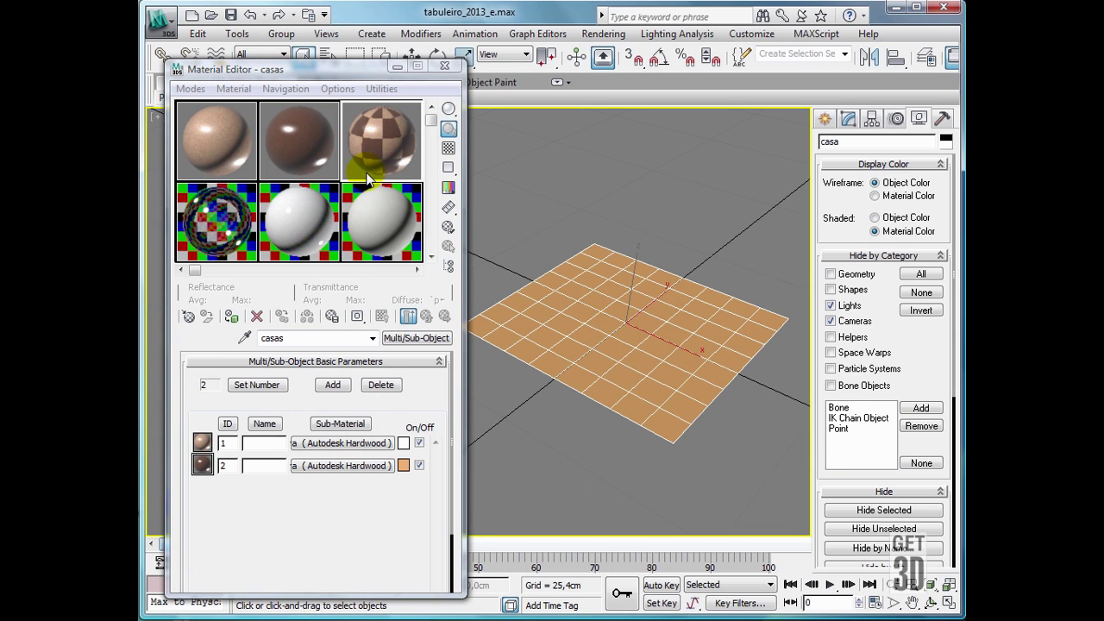
# Turn on shaded viewport display for both the clara and escura wood materials
pyautogui.click(240, 145)
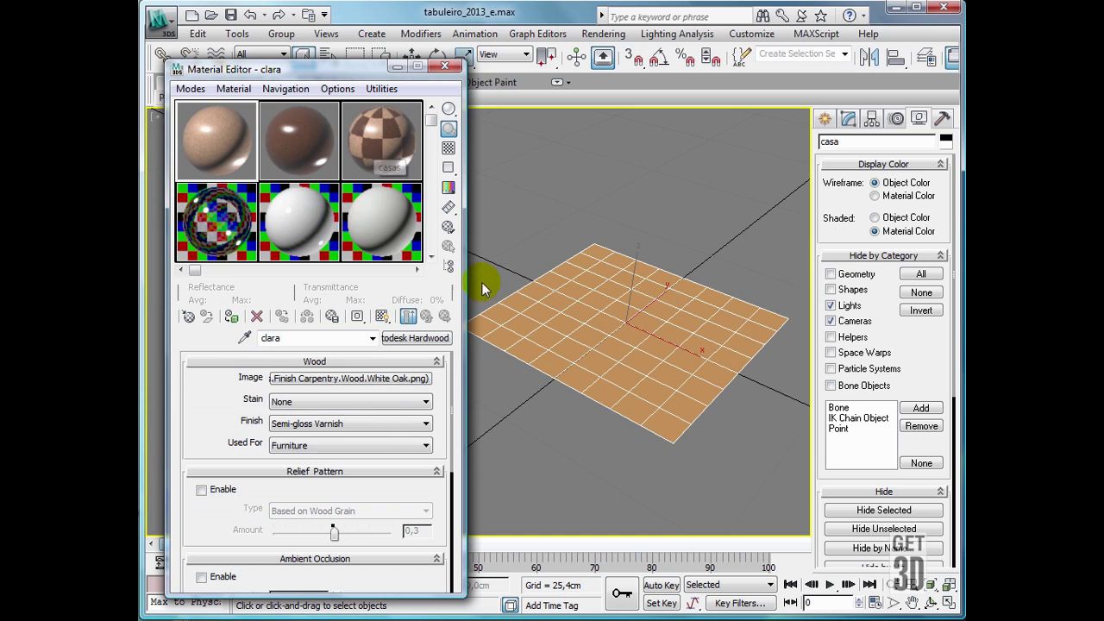
pyautogui.click(378, 318)
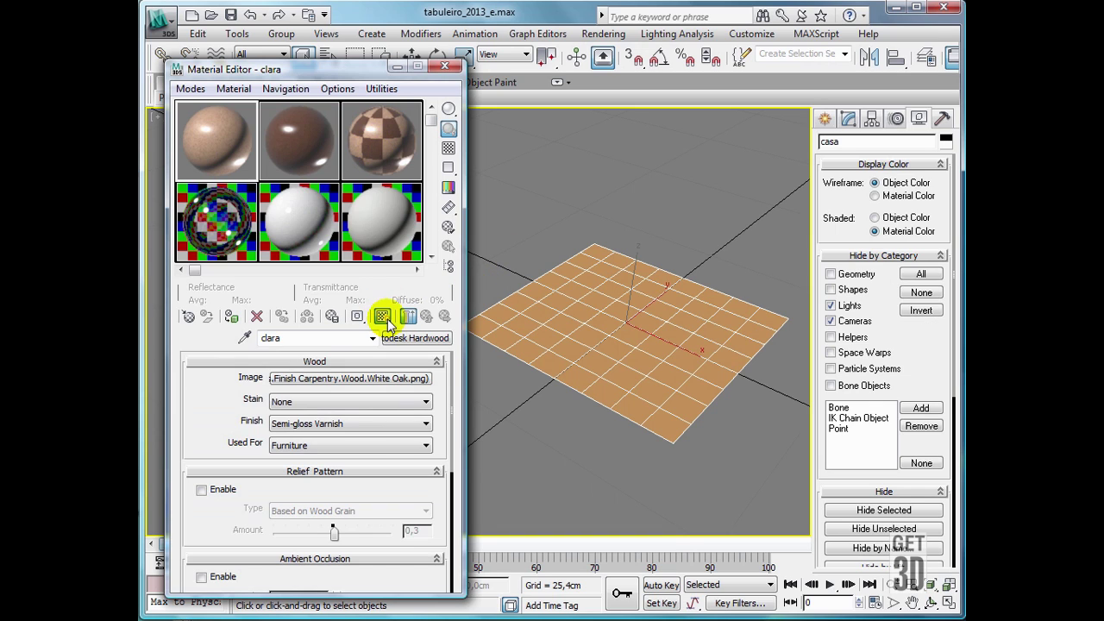
pyautogui.click(290, 131)
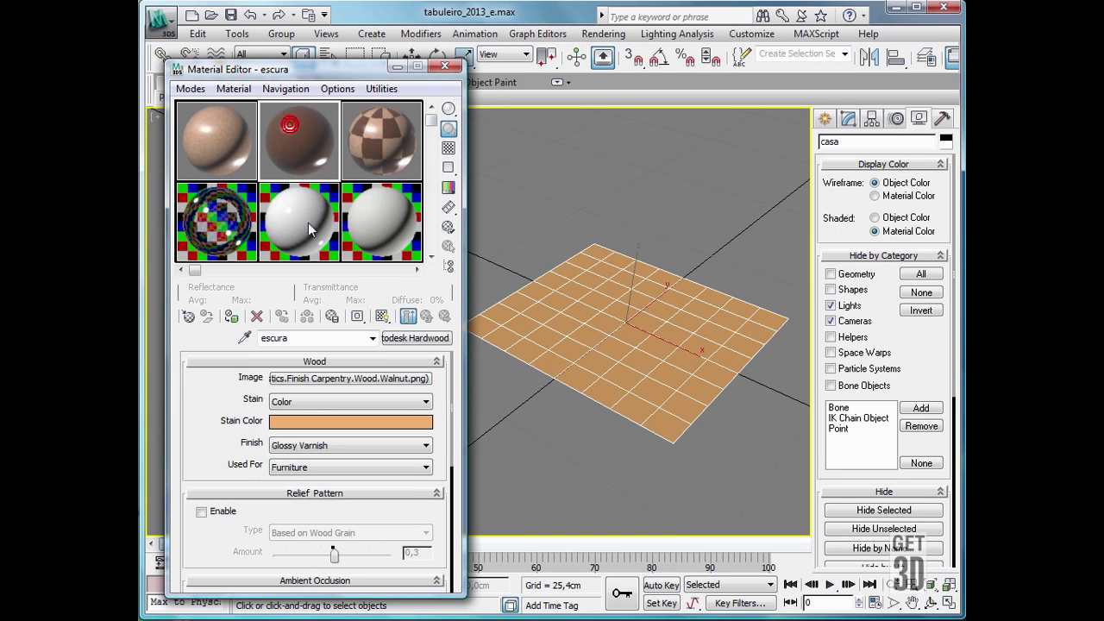
pyautogui.click(383, 317)
pyautogui.click(518, 306)
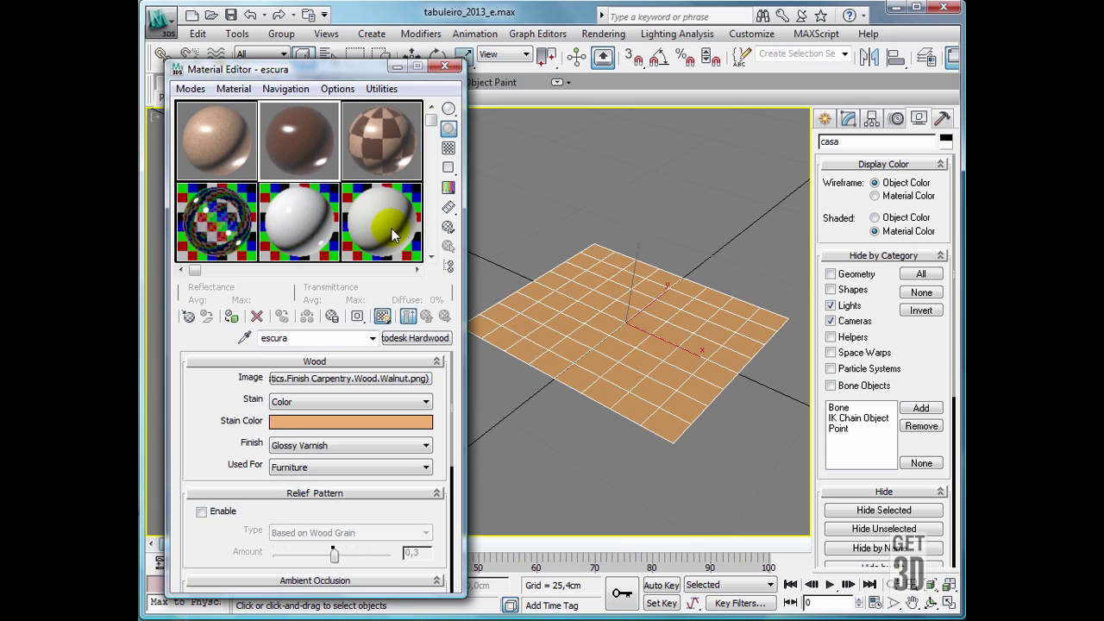
# Apply the casas Multi/Sub-Object material to the chessboard squares object and check its light and dark wood samples
pyautogui.moveTo(379, 136); pyautogui.dragTo(599, 270)
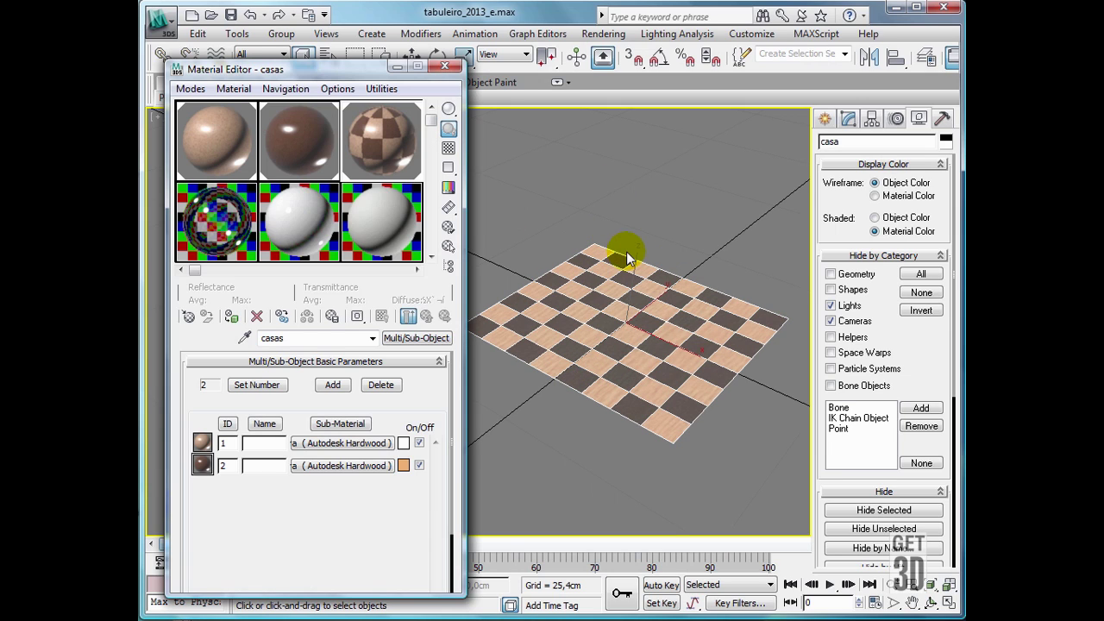
pyautogui.click(313, 165)
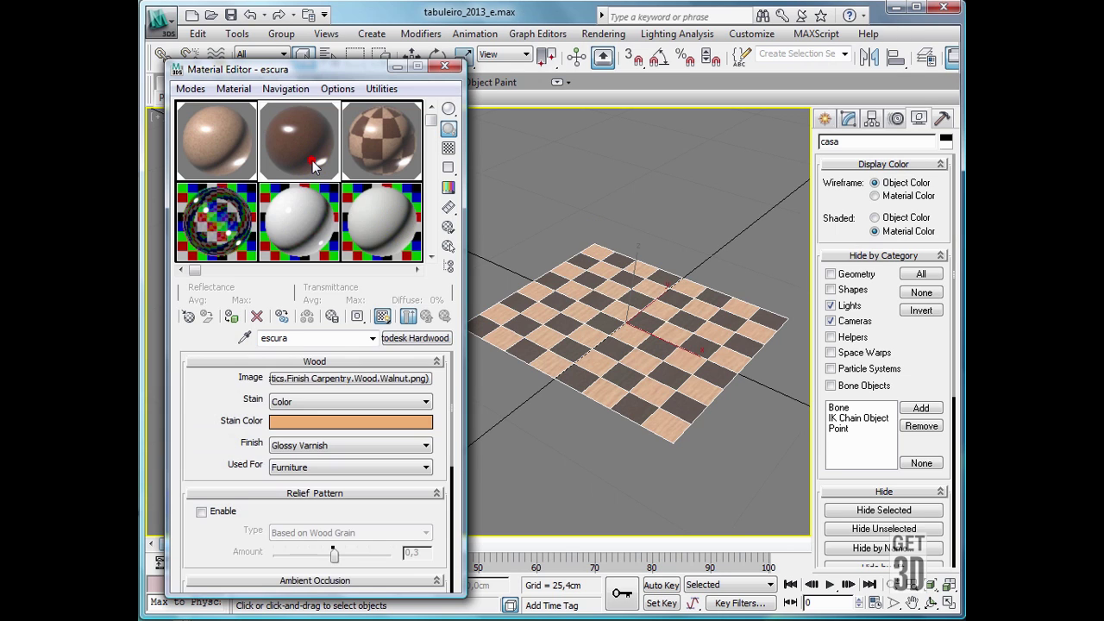
pyautogui.click(192, 161)
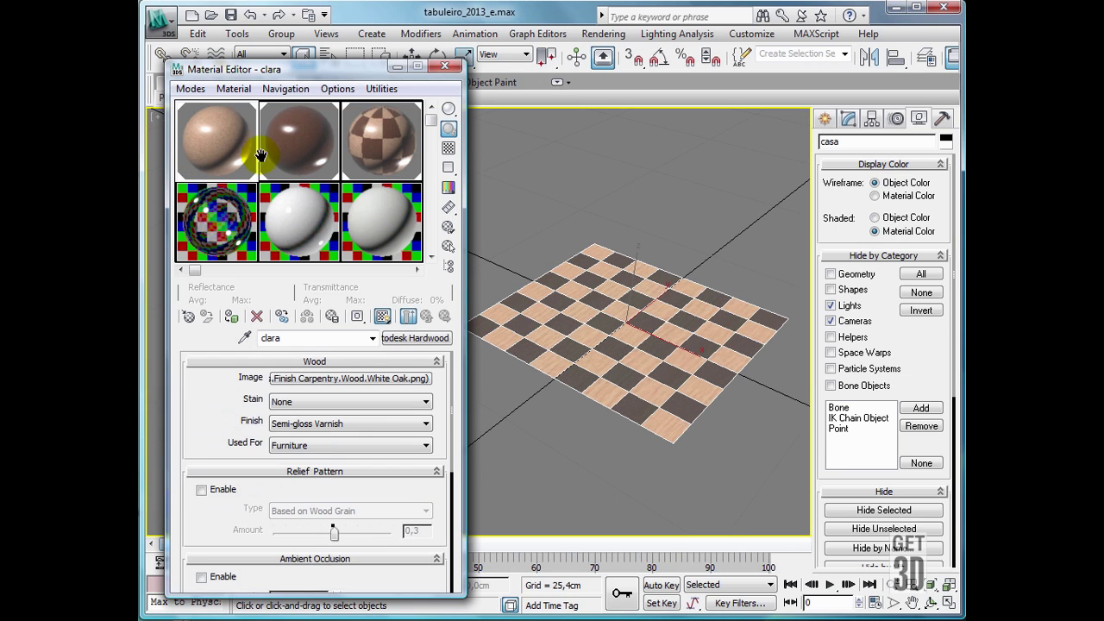
pyautogui.click(292, 149)
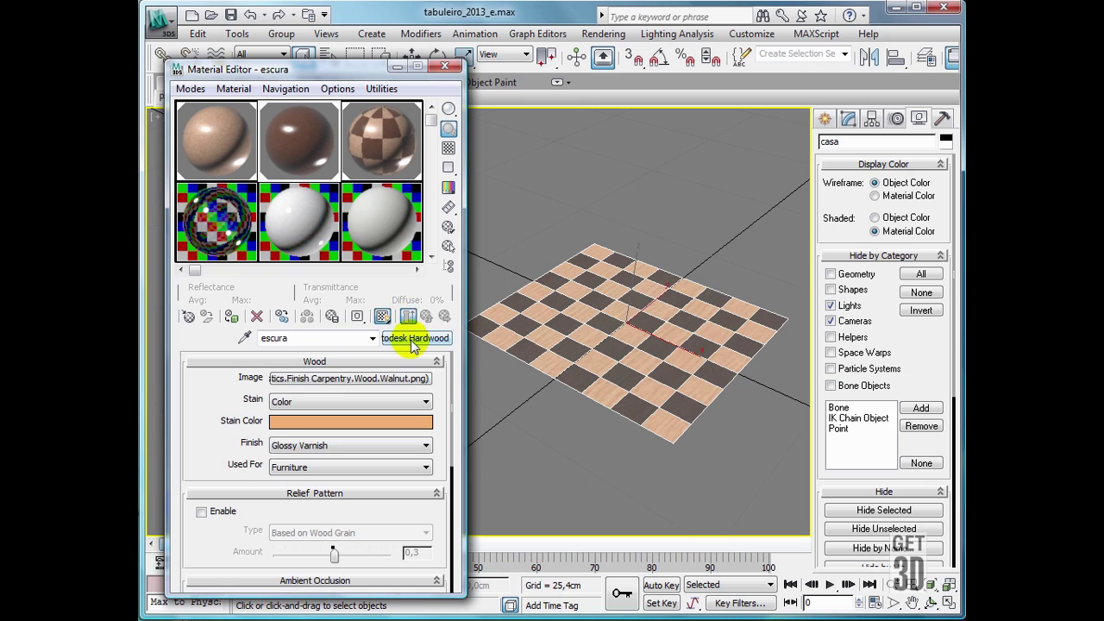
pyautogui.click(370, 130)
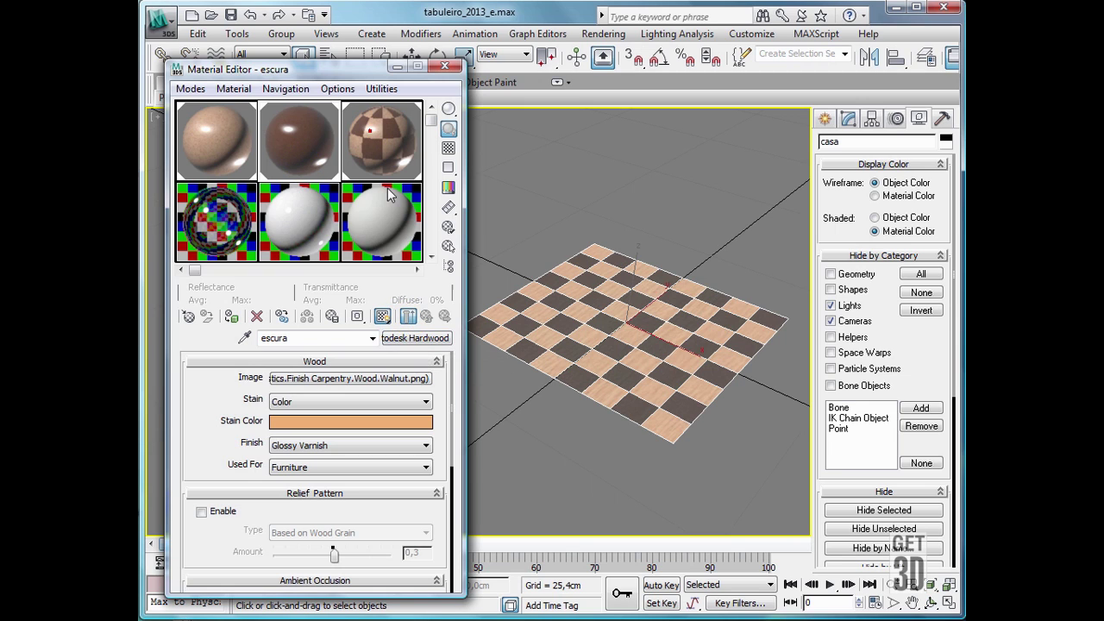
# Close the Material Editor and view the deselected chessboard through Camera001
pyautogui.click(444, 67)
pyautogui.click(489, 193)
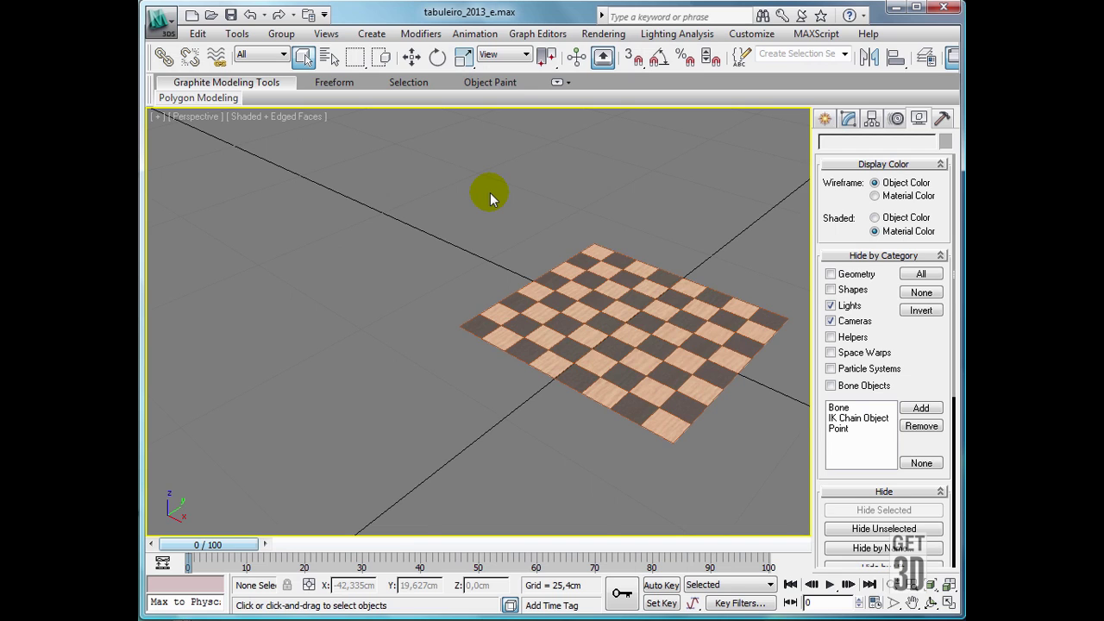
pyautogui.press('c')
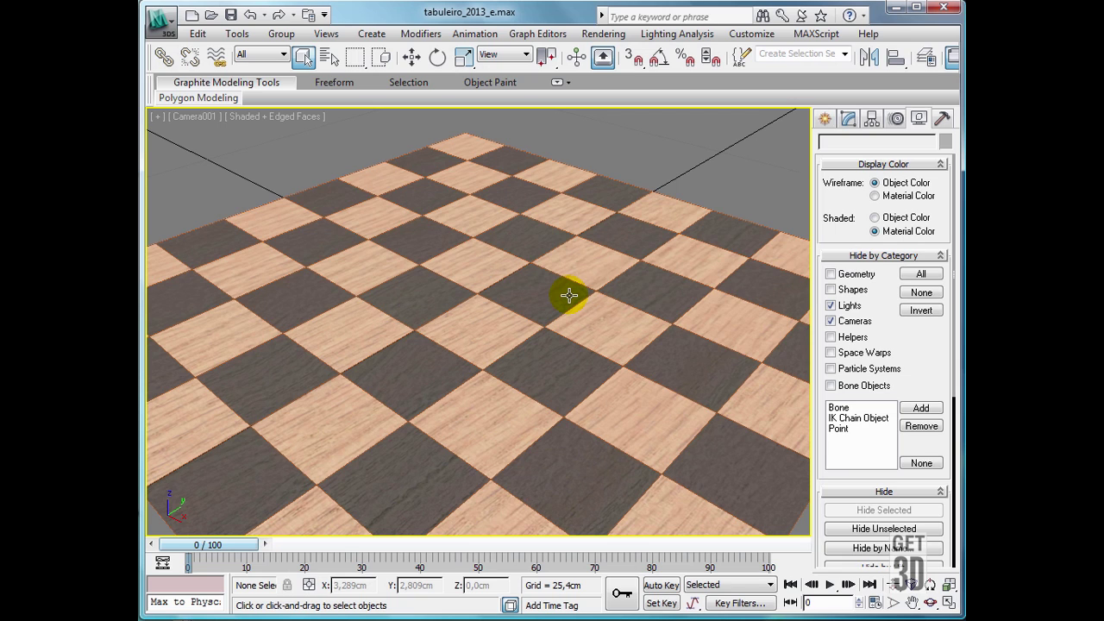
# Render the chessboard through Camera001 to check the wood materials, and close the rendered frame
pyautogui.hotkey('shift', 'q')
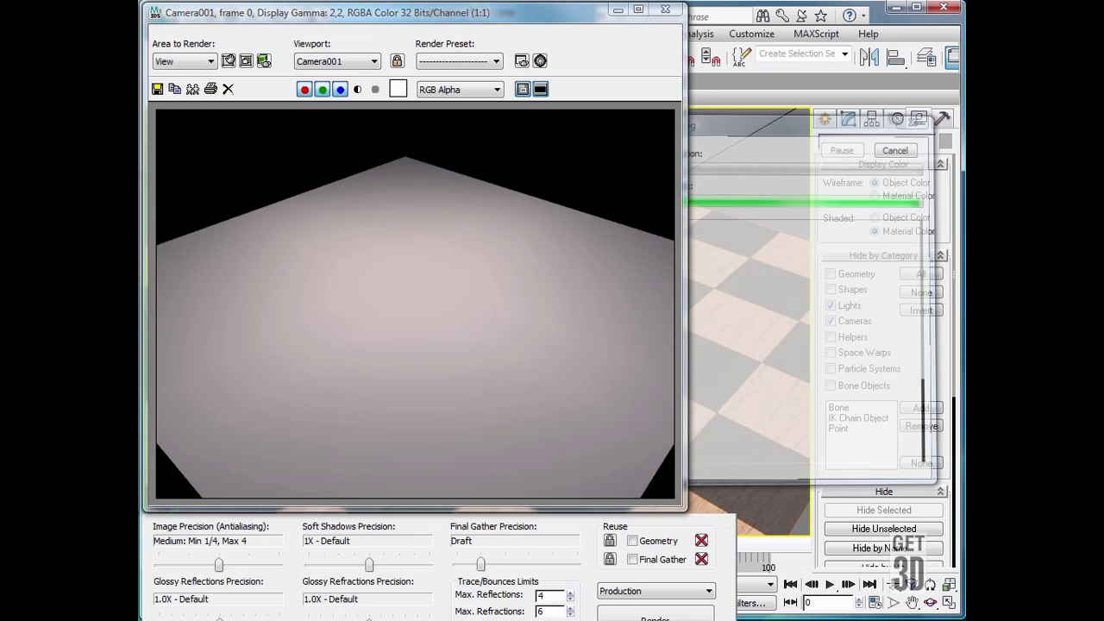
pyautogui.click(665, 9)
pyautogui.moveTo(820, 66); pyautogui.dragTo(793, 57)
pyautogui.click(781, 57)
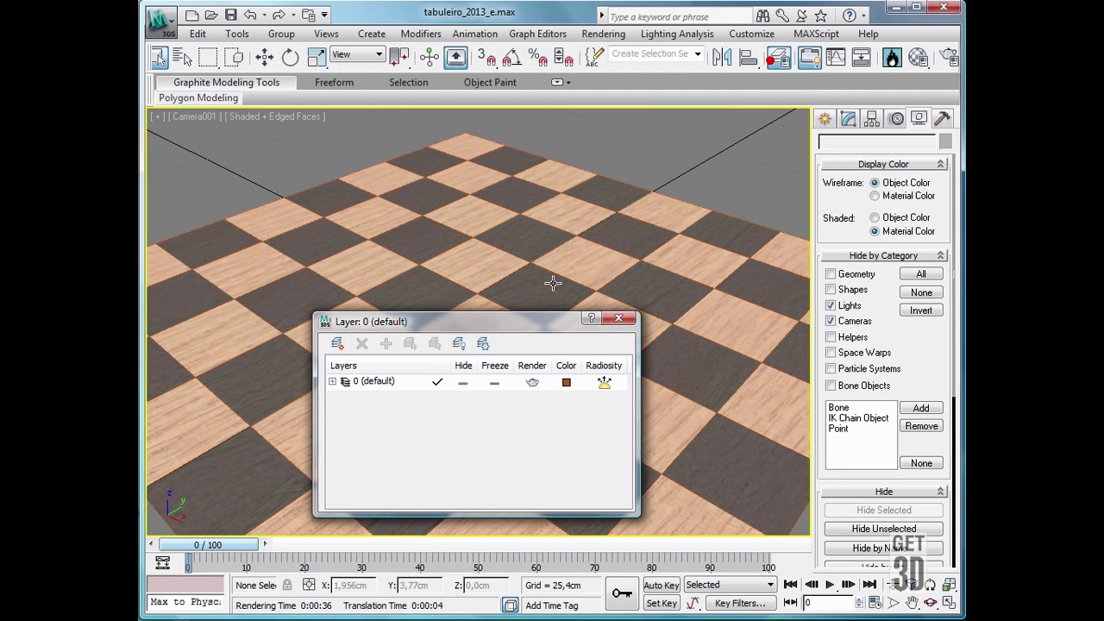
pyautogui.click(618, 318)
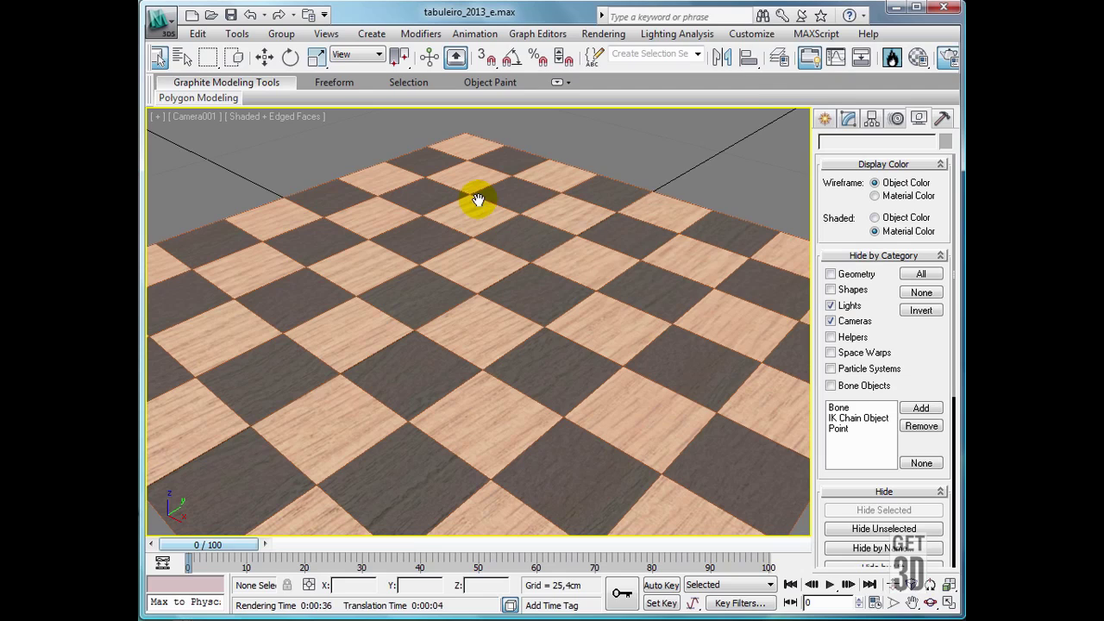
# Turn off the Material Override in the mental ray render setup's processing options
pyautogui.press('F10')
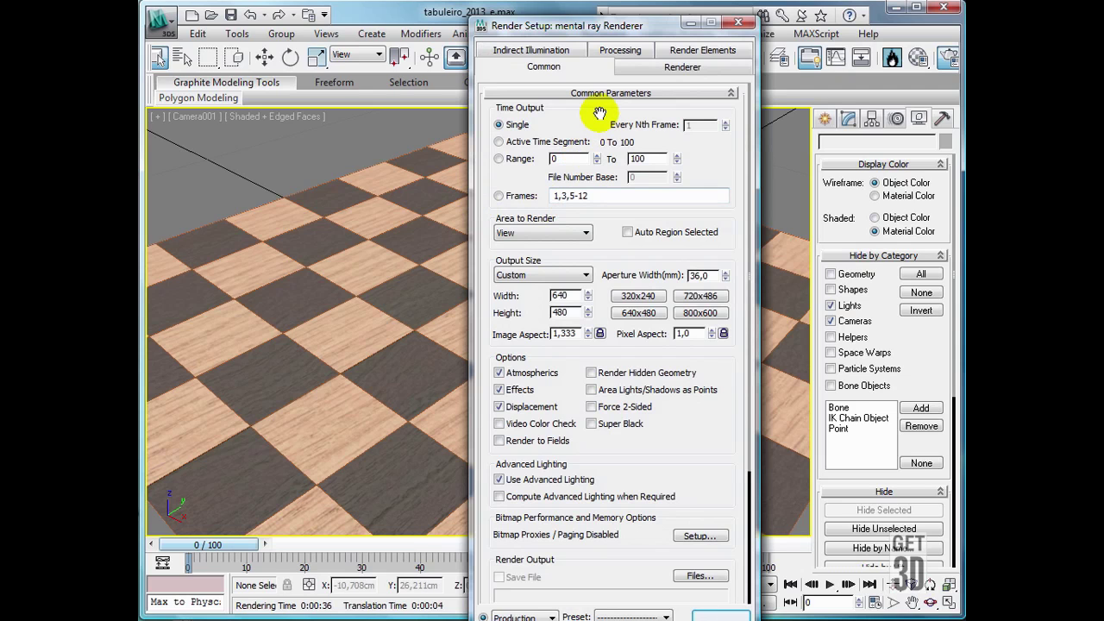
pyautogui.click(626, 51)
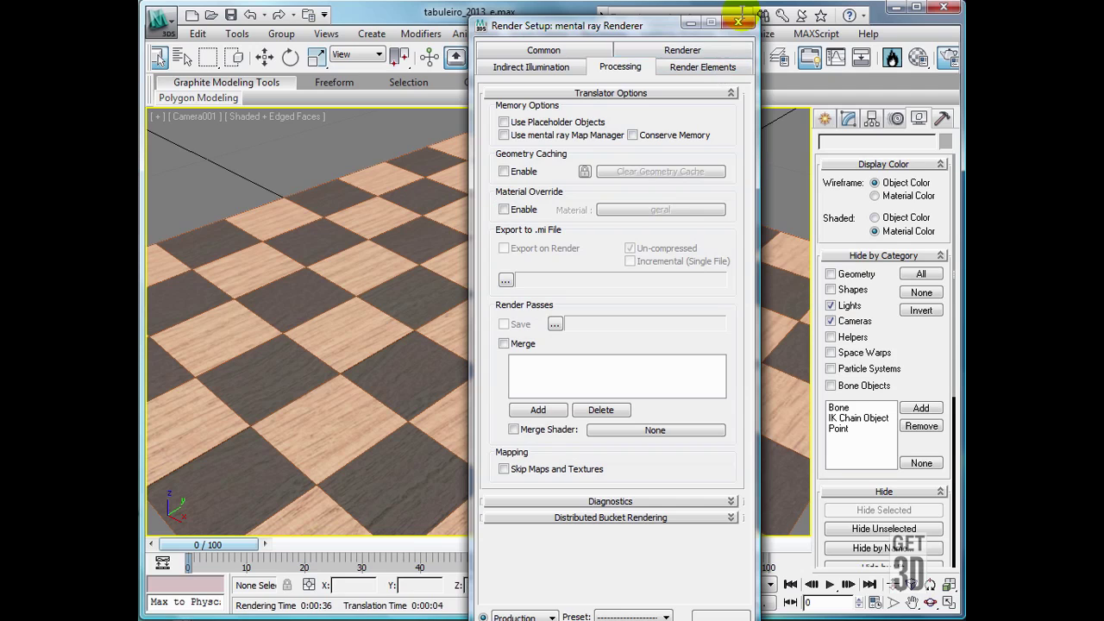
pyautogui.click(739, 19)
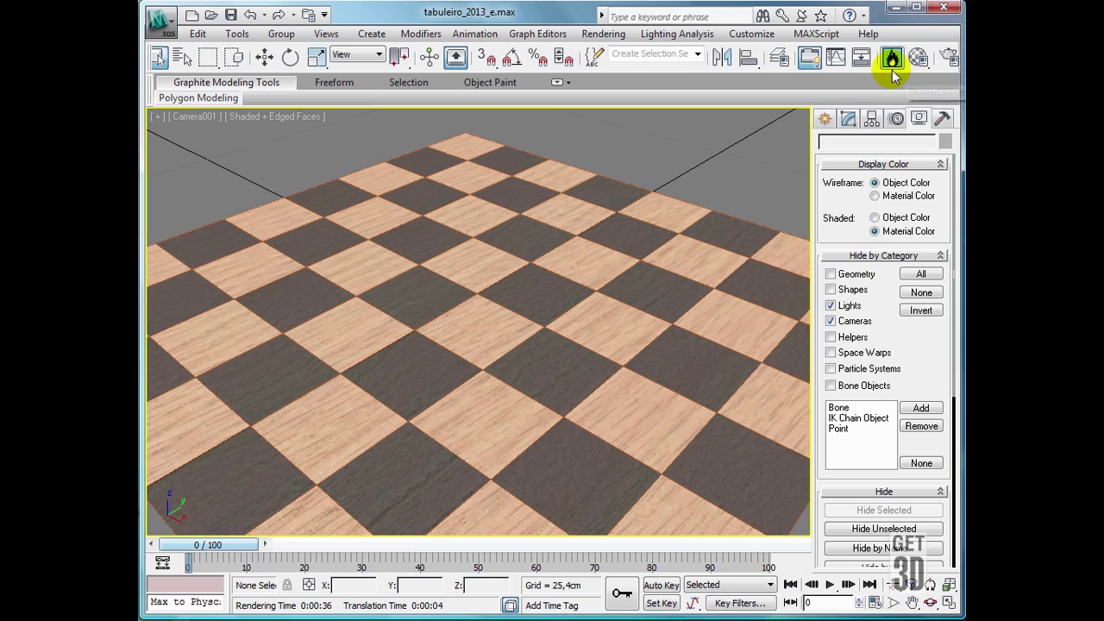
# Render the chessboard through Camera001, close the rendered frame and save the scene
pyautogui.click(678, 167)
pyautogui.hotkey('shift', 'q')
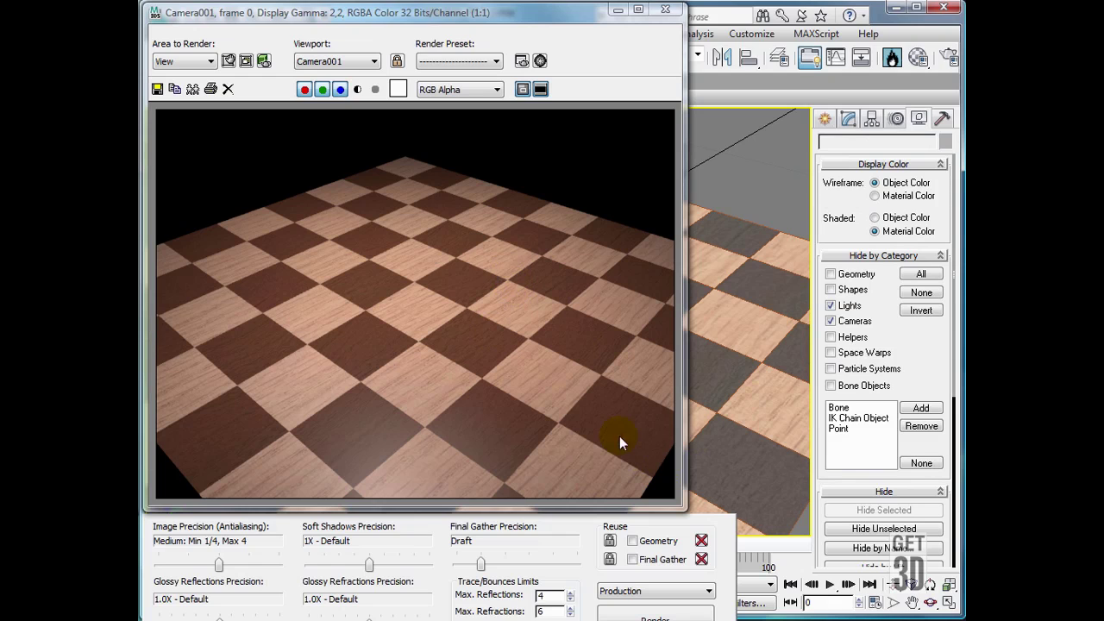
pyautogui.click(667, 12)
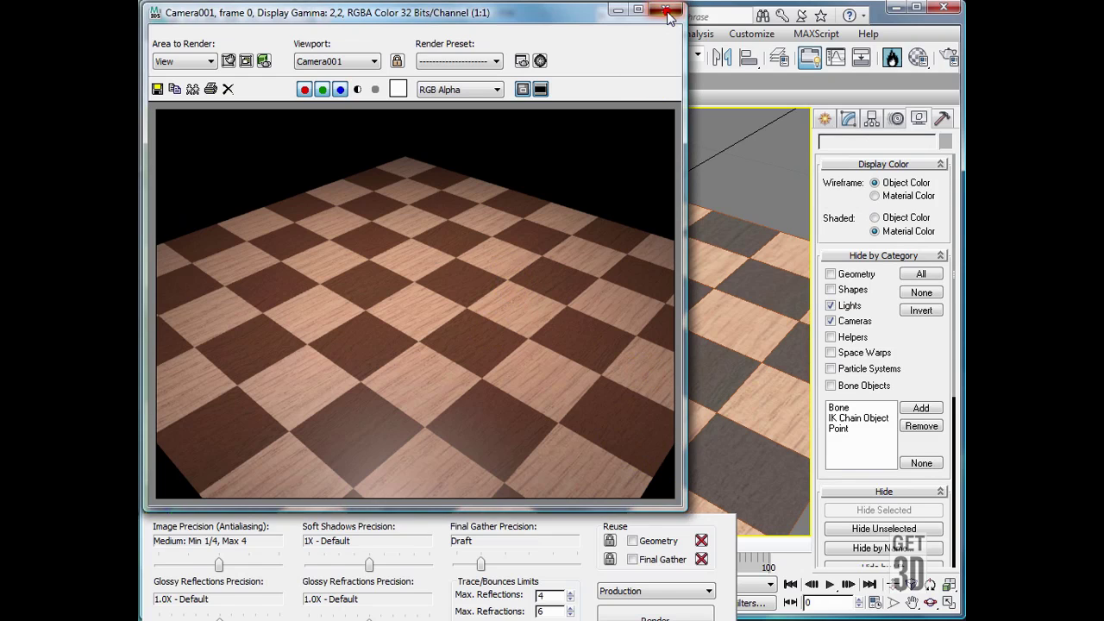
pyautogui.click(231, 16)
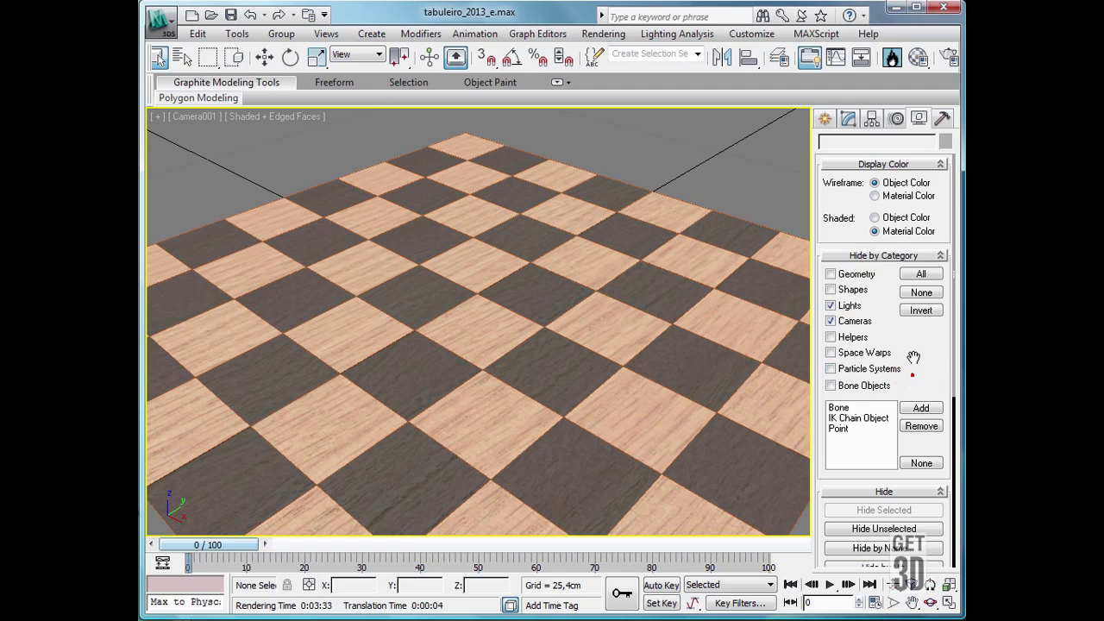
# Unhide only the chessboard's border object, borda, by name
pyautogui.moveTo(911, 357); pyautogui.dragTo(905, 223)
pyautogui.scroll(-2, 906, 222)
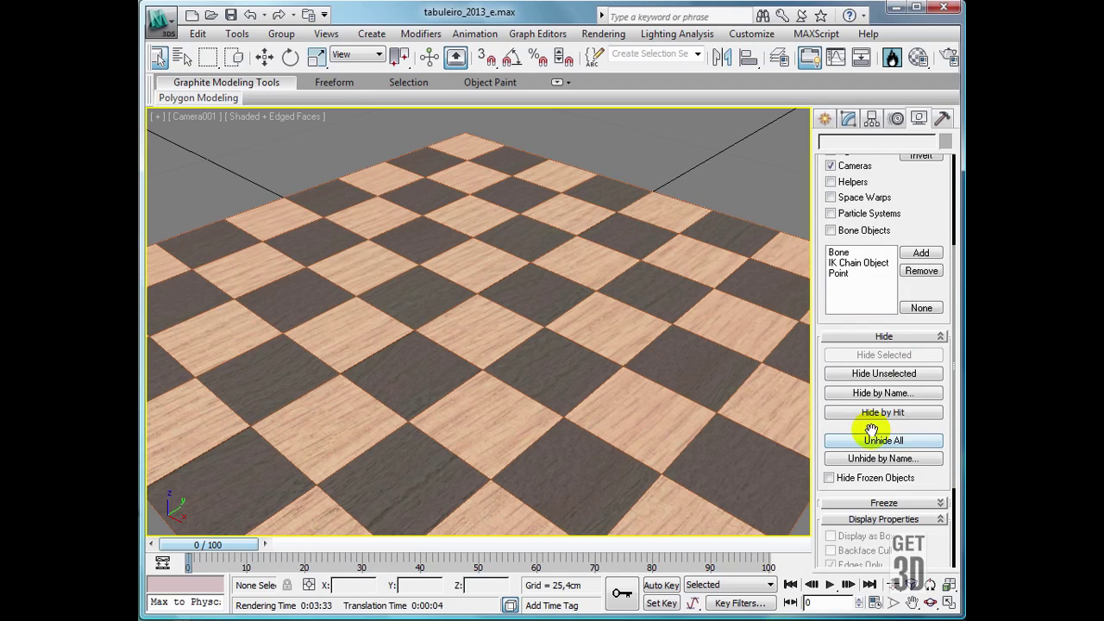
pyautogui.scroll(-2, 880, 406)
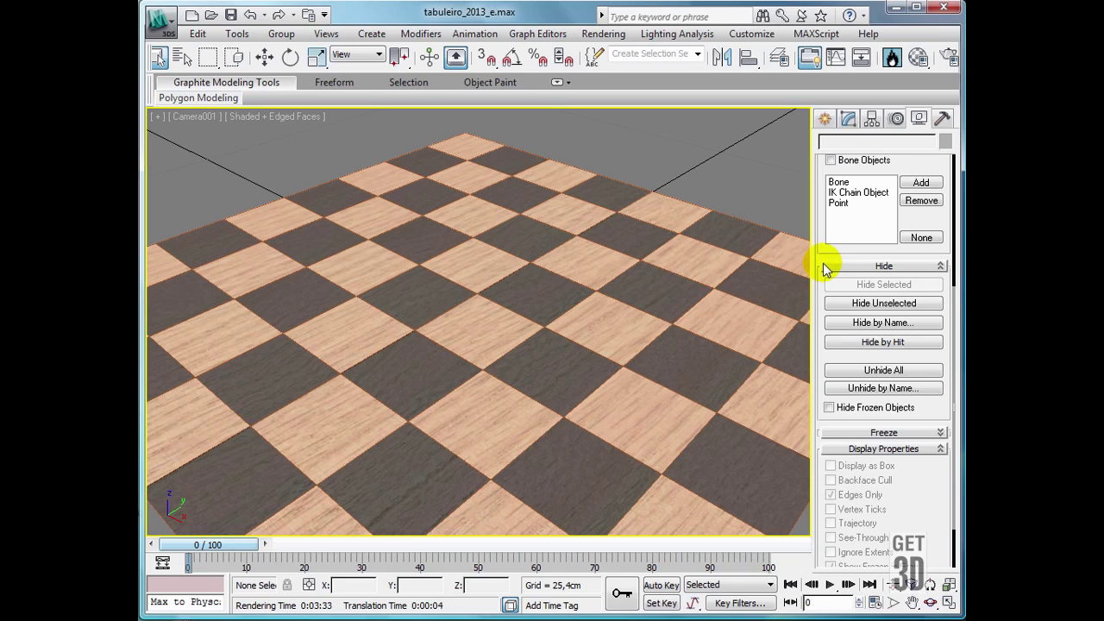
pyautogui.click(871, 390)
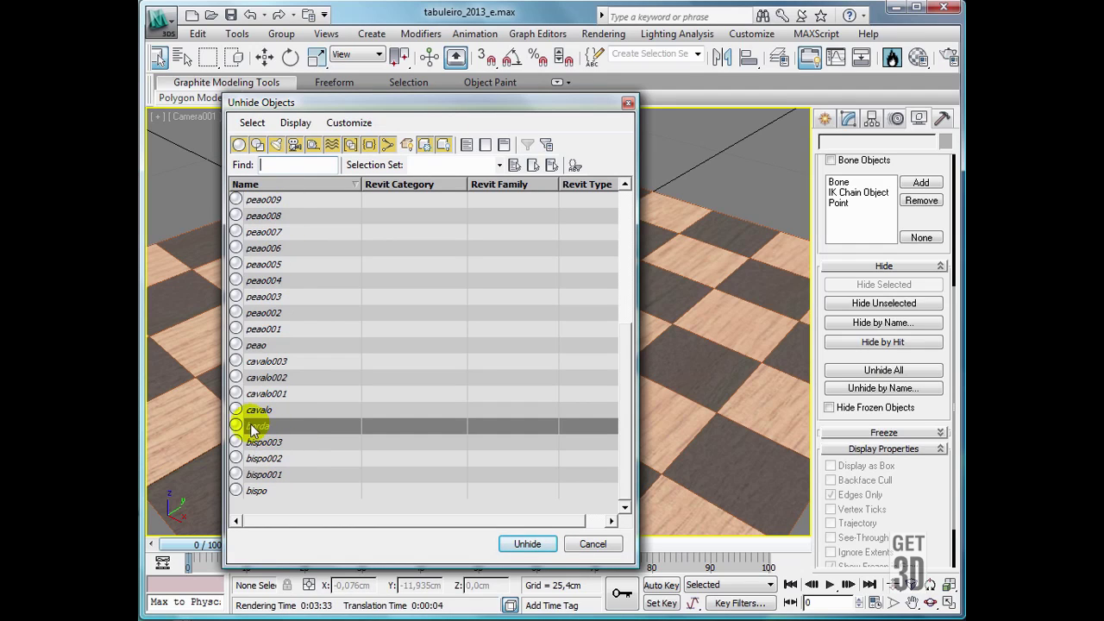
pyautogui.click(261, 426)
pyautogui.click(524, 543)
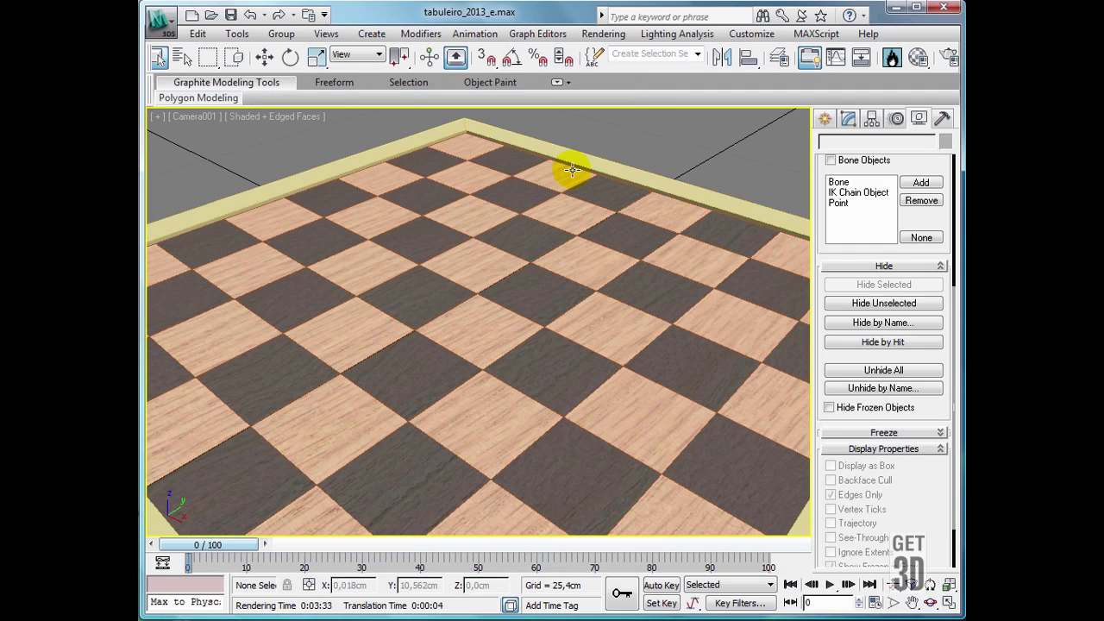
# Hide the casa squares object and show the whole border frame in the Perspective view
pyautogui.click(578, 233)
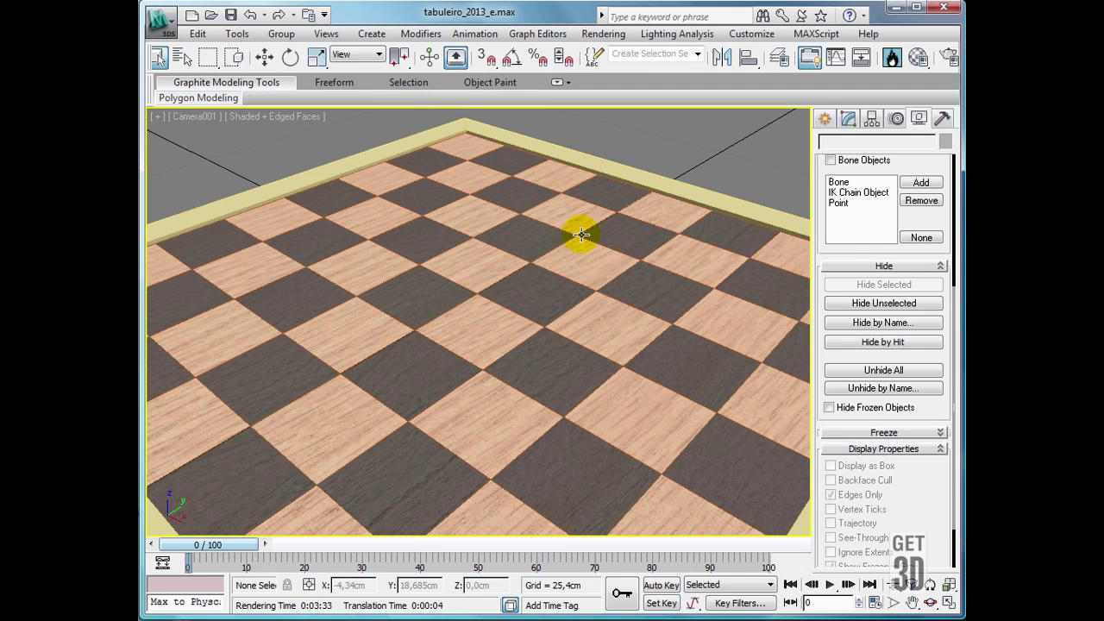
pyautogui.rightClick(535, 253)
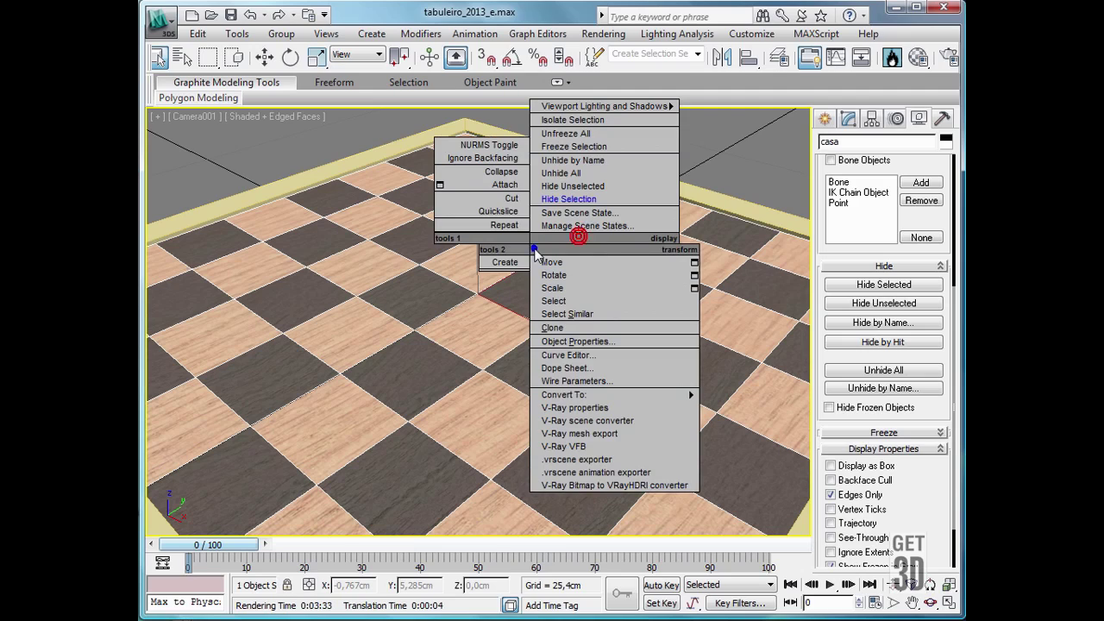
pyautogui.click(538, 225)
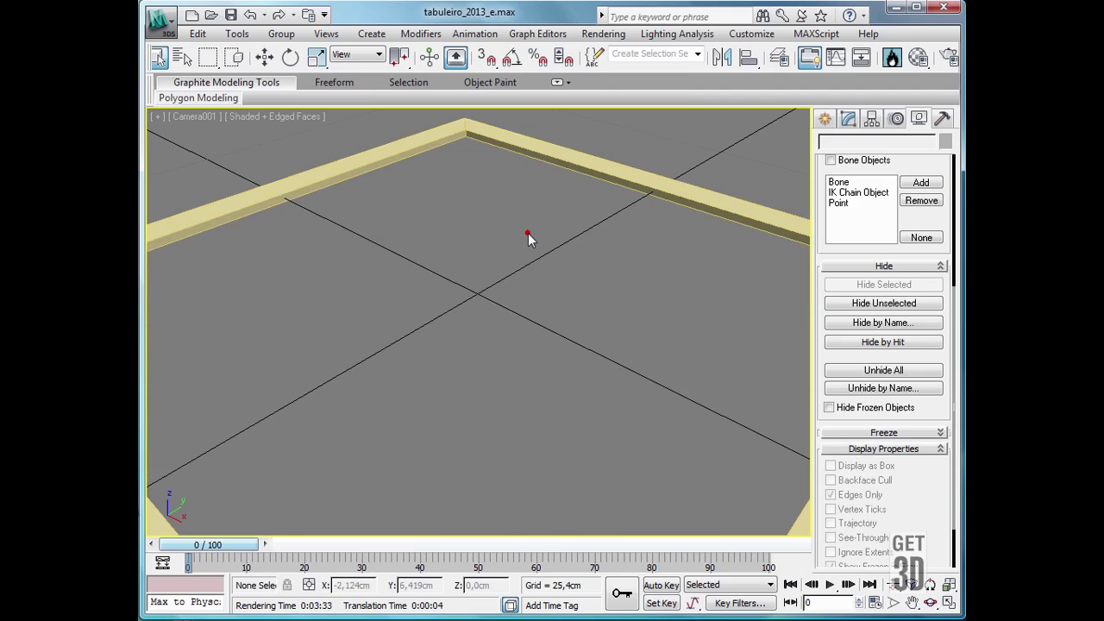
pyautogui.click(527, 234)
pyautogui.press('p')
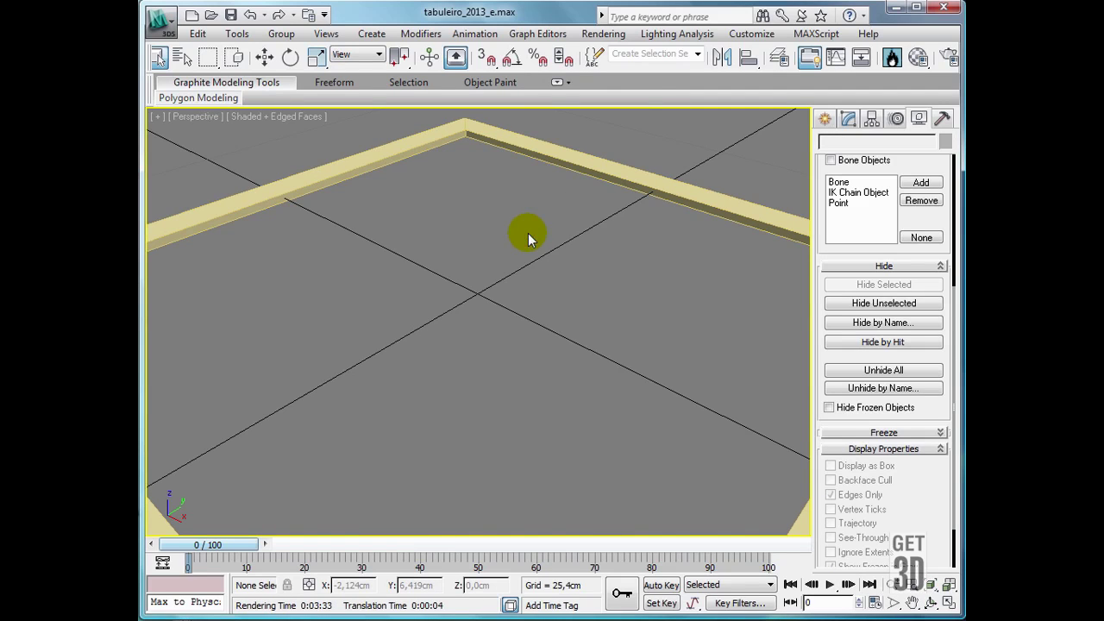
pyautogui.press('z')
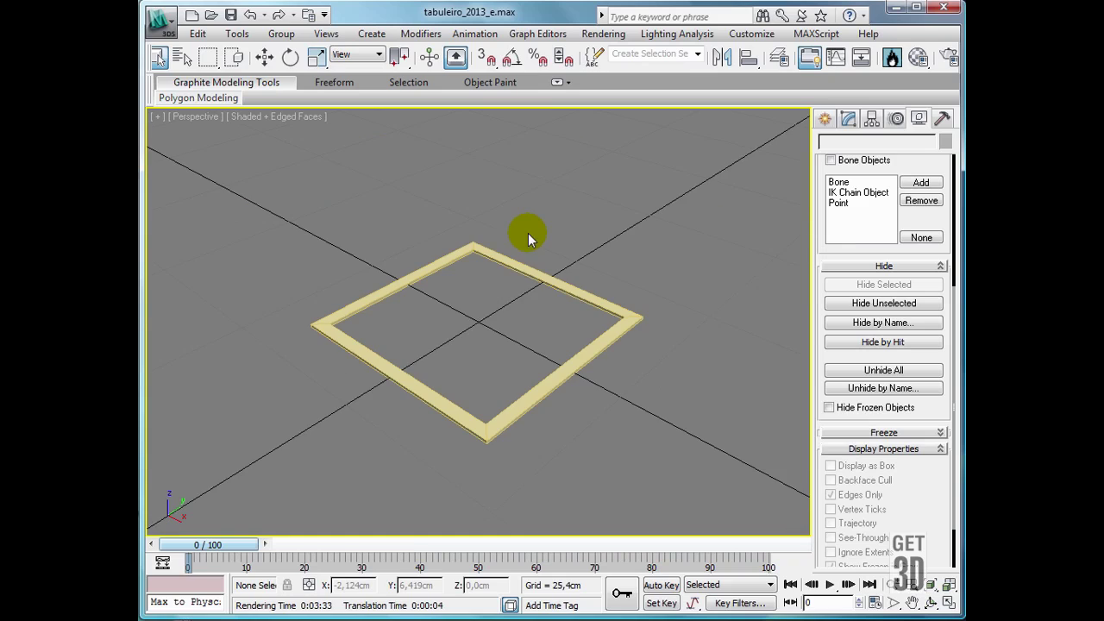
pyautogui.click(519, 312)
pyautogui.scroll(2, 519, 316)
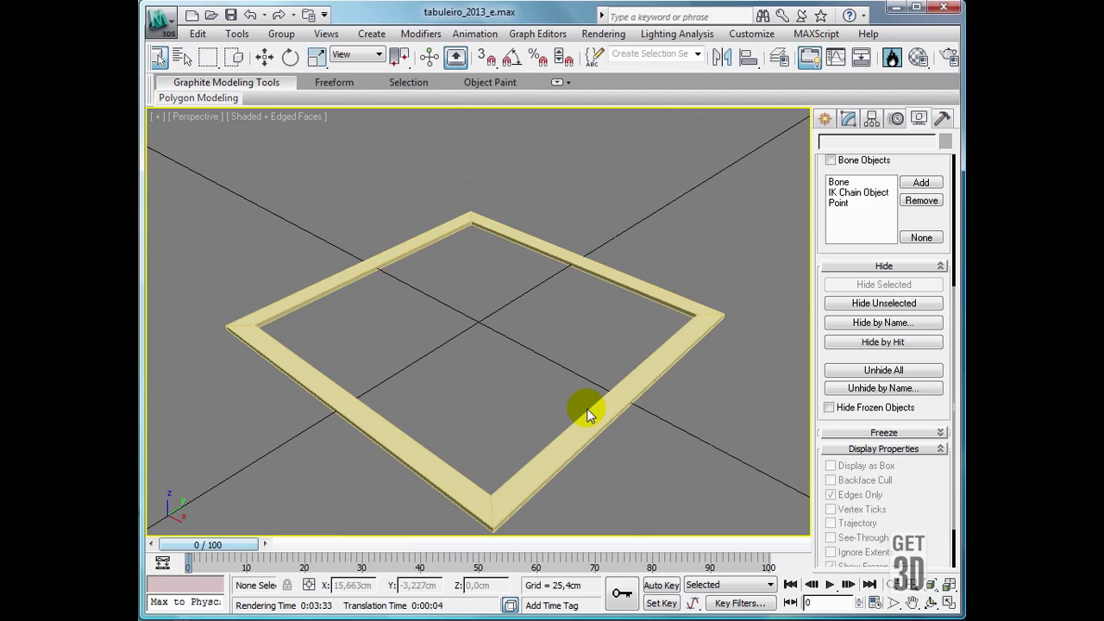
# Copy the clara material over the Solid Glass sample in the Material Editor and rename the copy clara2
pyautogui.press('m')
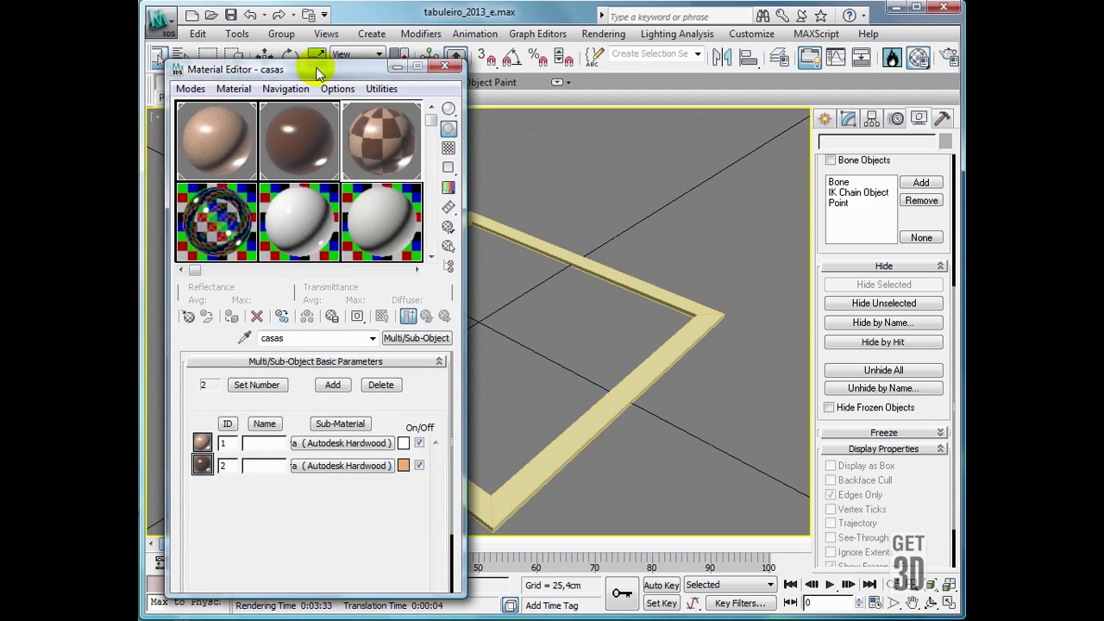
pyautogui.moveTo(319, 71); pyautogui.dragTo(323, 36)
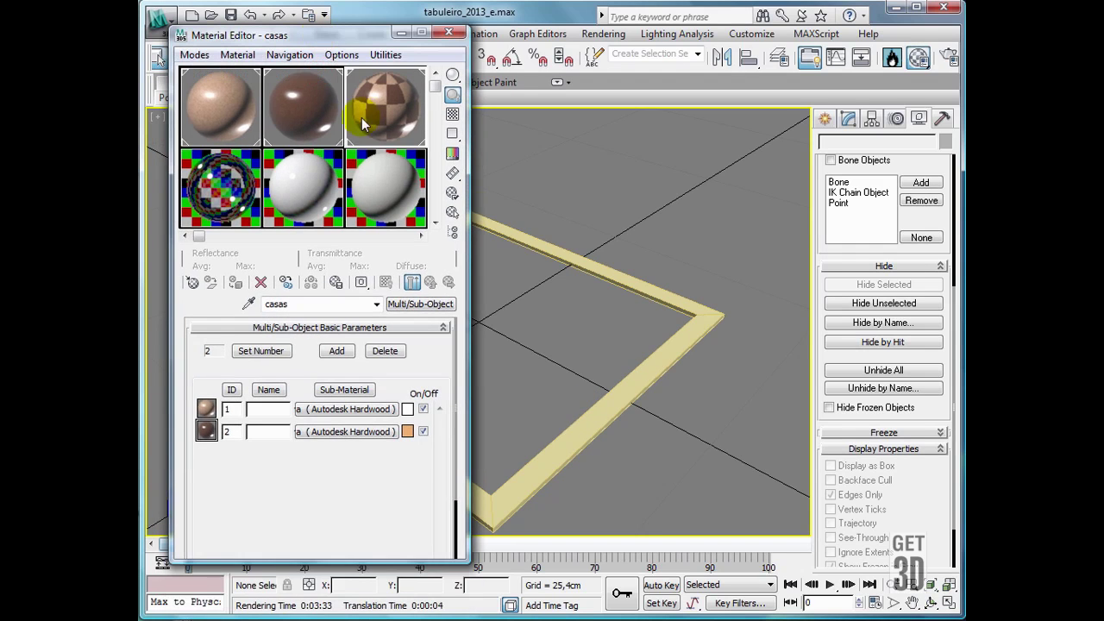
pyautogui.click(220, 104)
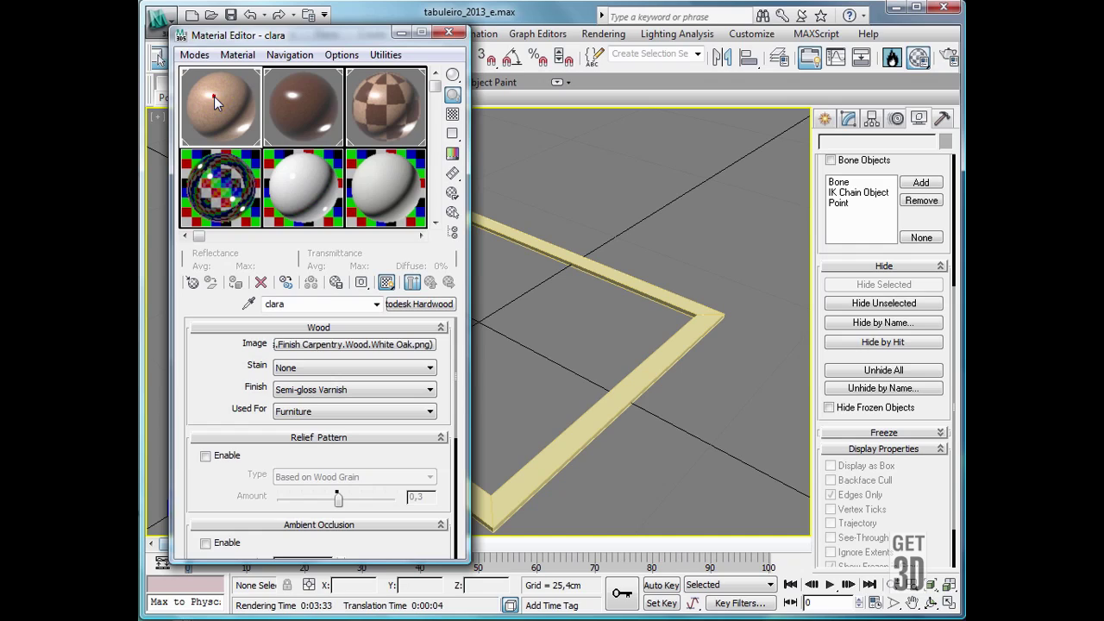
pyautogui.moveTo(214, 96); pyautogui.dragTo(224, 185)
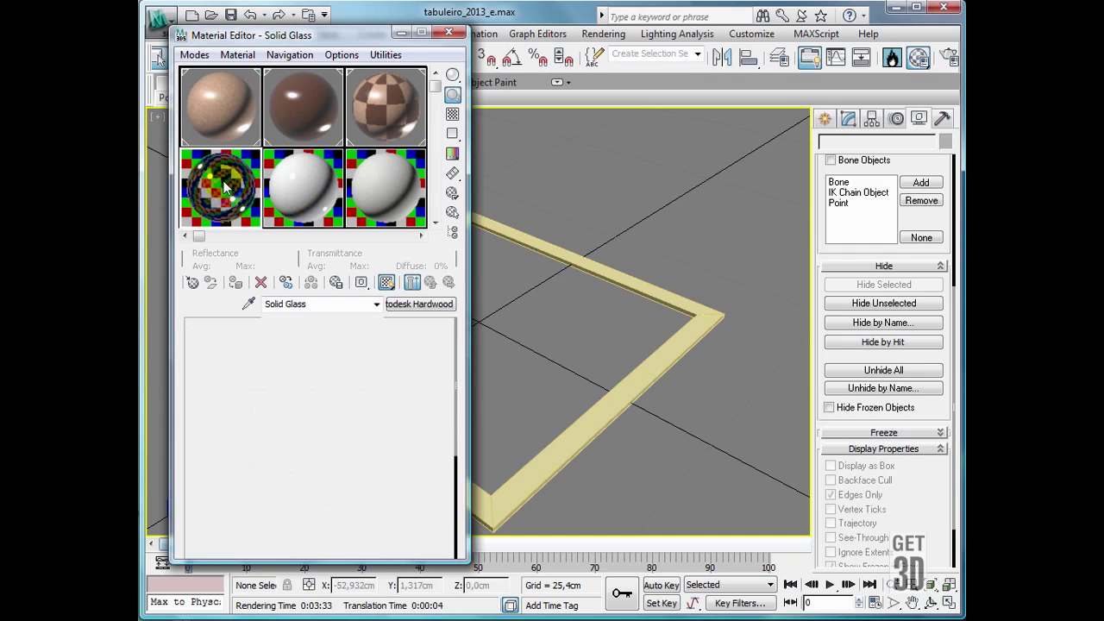
pyautogui.click(291, 302)
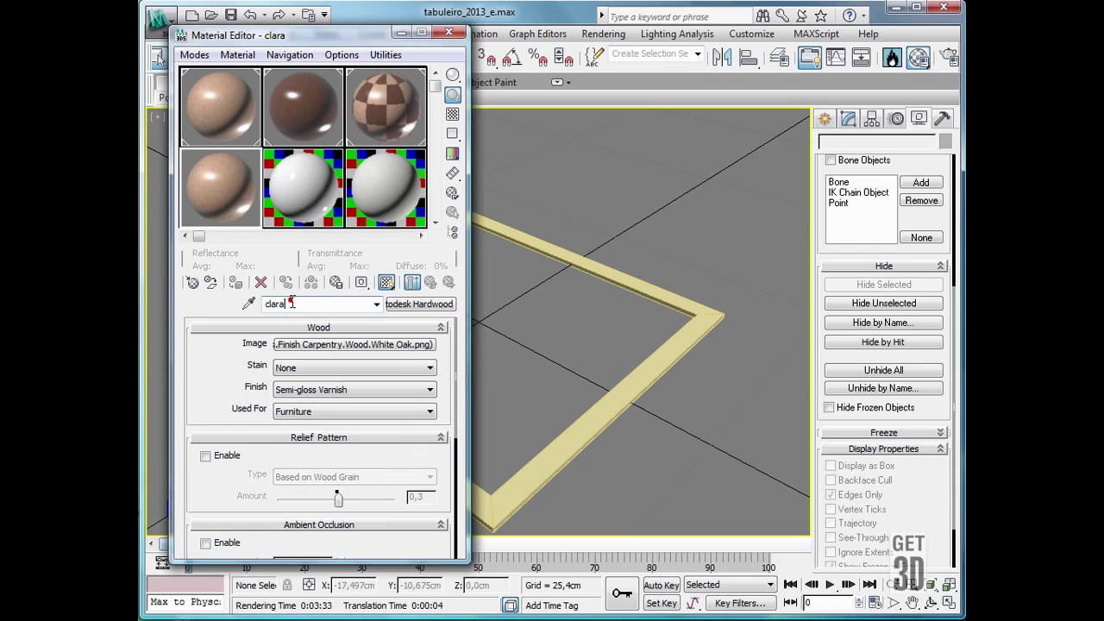
pyautogui.write('2')
pyautogui.press('Return')
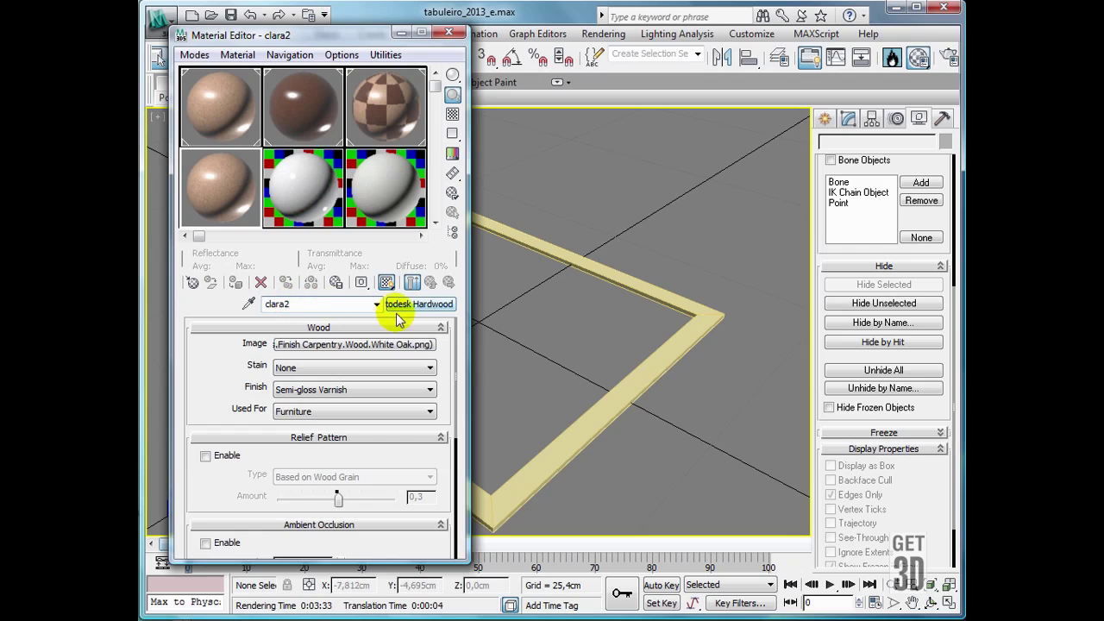
pyautogui.click(225, 100)
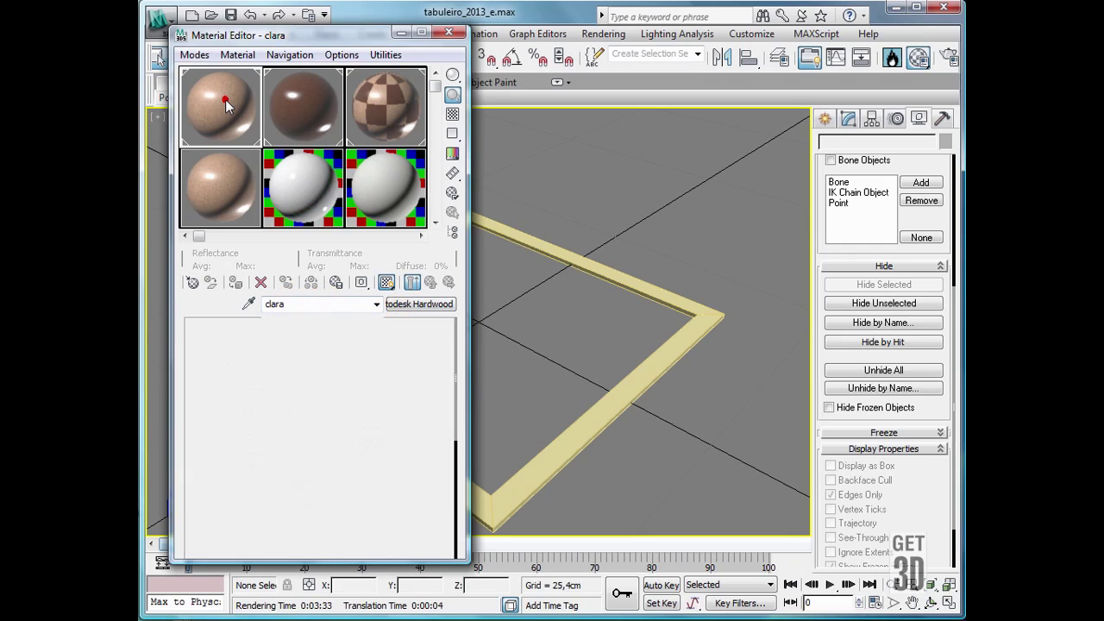
pyautogui.click(220, 172)
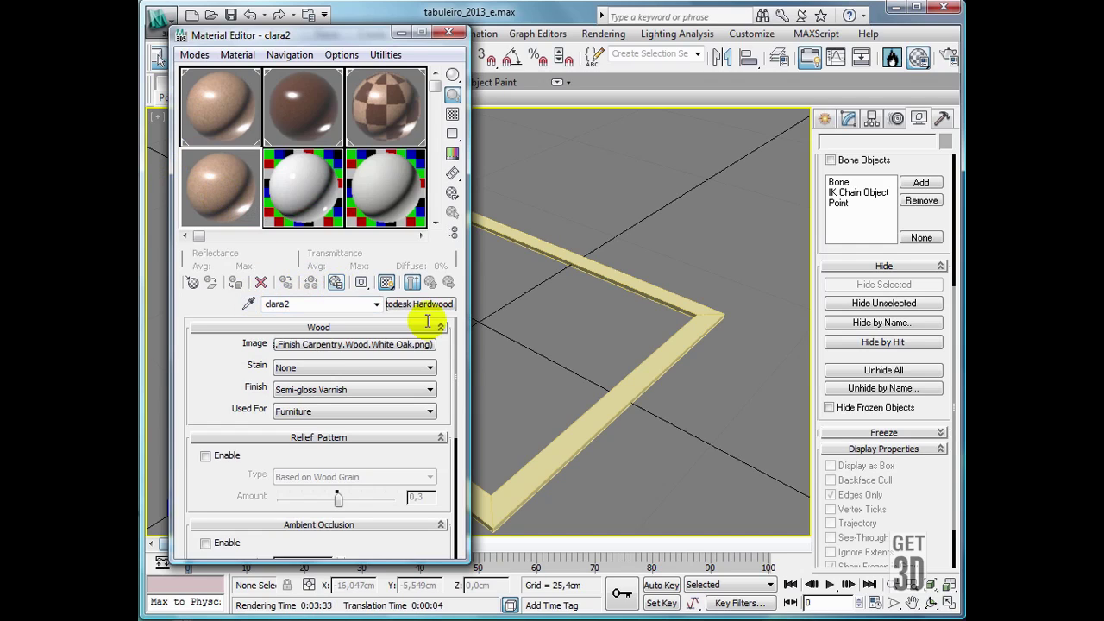
# Open clara2's White Oak wood image map and show only that map in an enlarged sample window
pyautogui.click(345, 345)
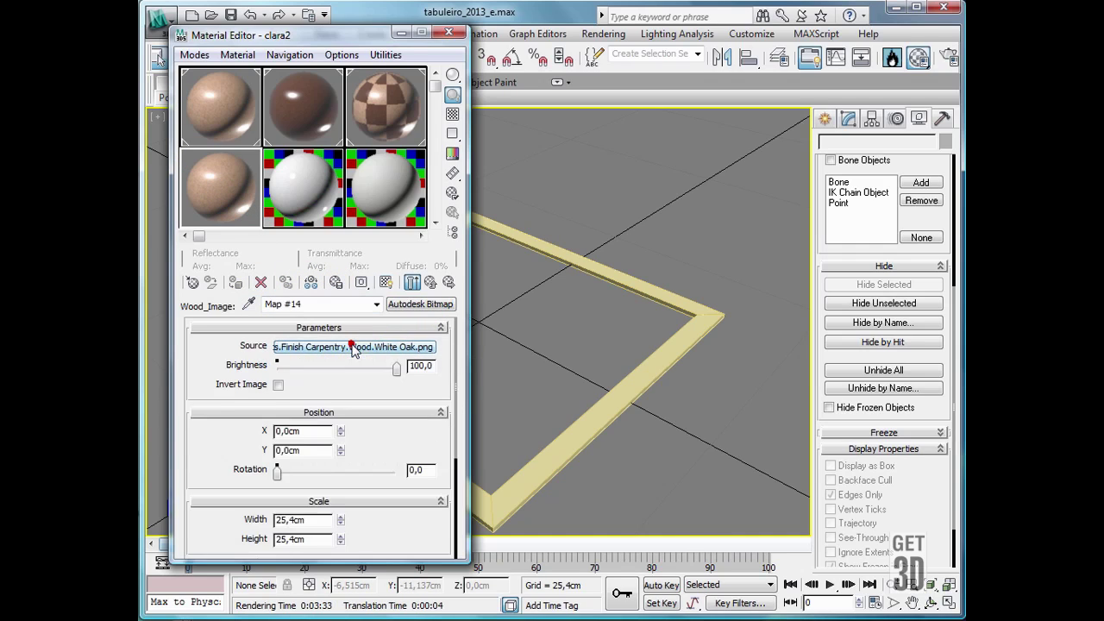
pyautogui.doubleClick(231, 188)
pyautogui.moveTo(421, 197); pyautogui.dragTo(617, 217)
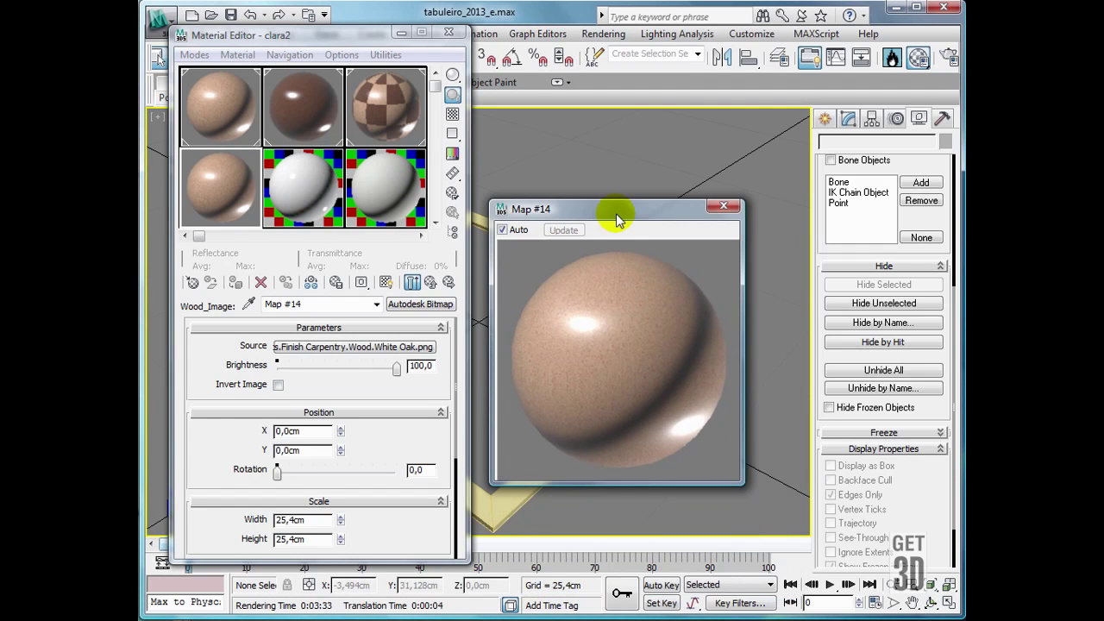
pyautogui.click(410, 284)
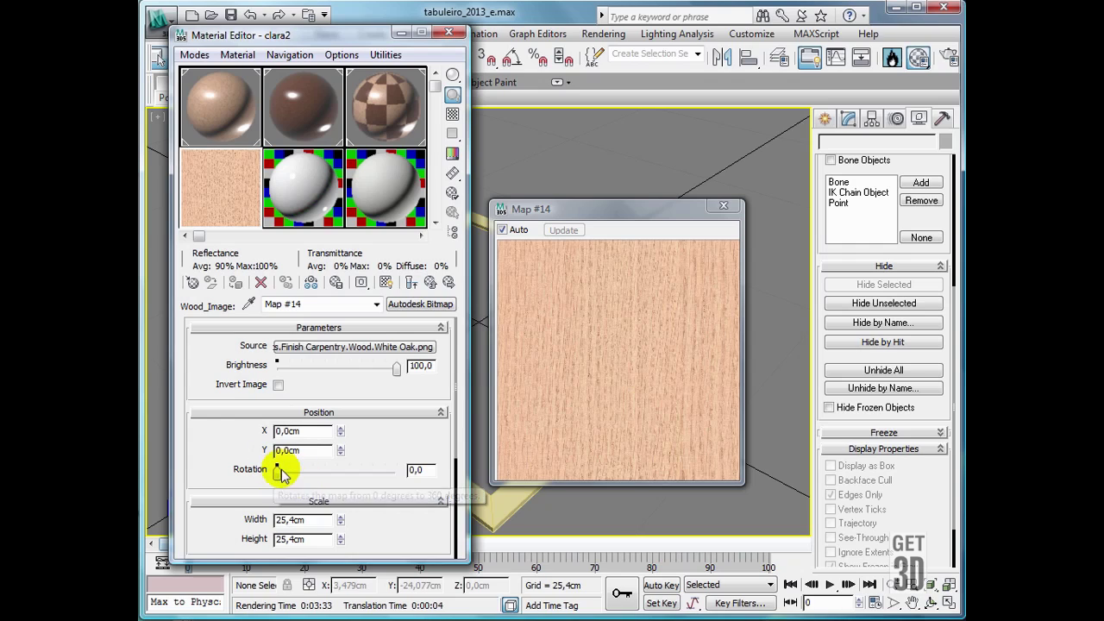
# Try rotating clara2's White Oak map by 45 degrees
pyautogui.doubleClick(420, 470)
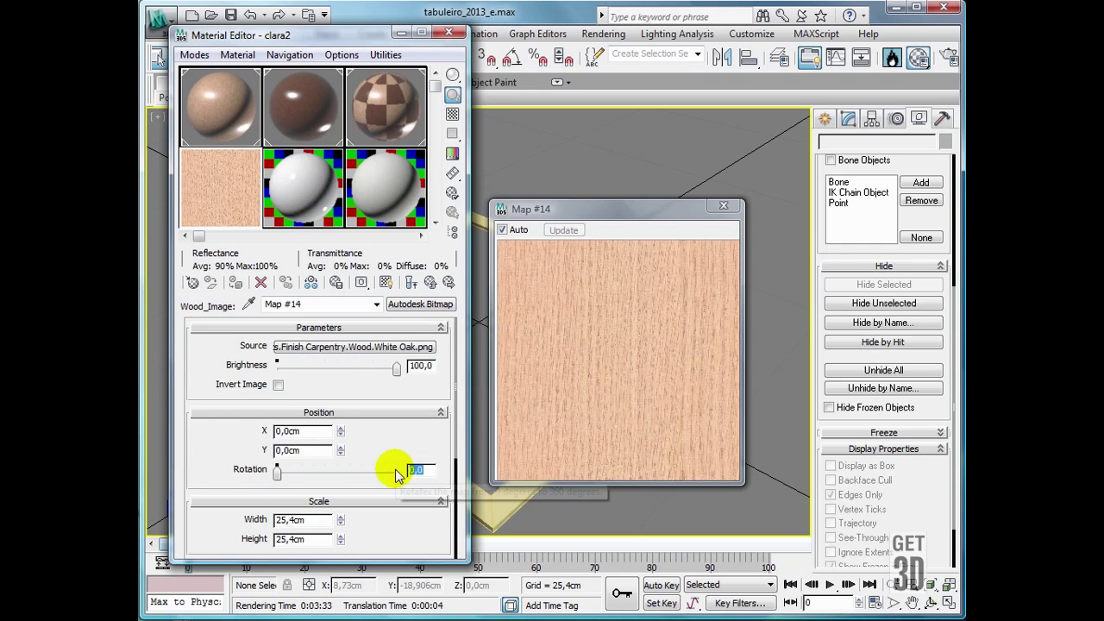
pyautogui.write('45')
pyautogui.press('Return')
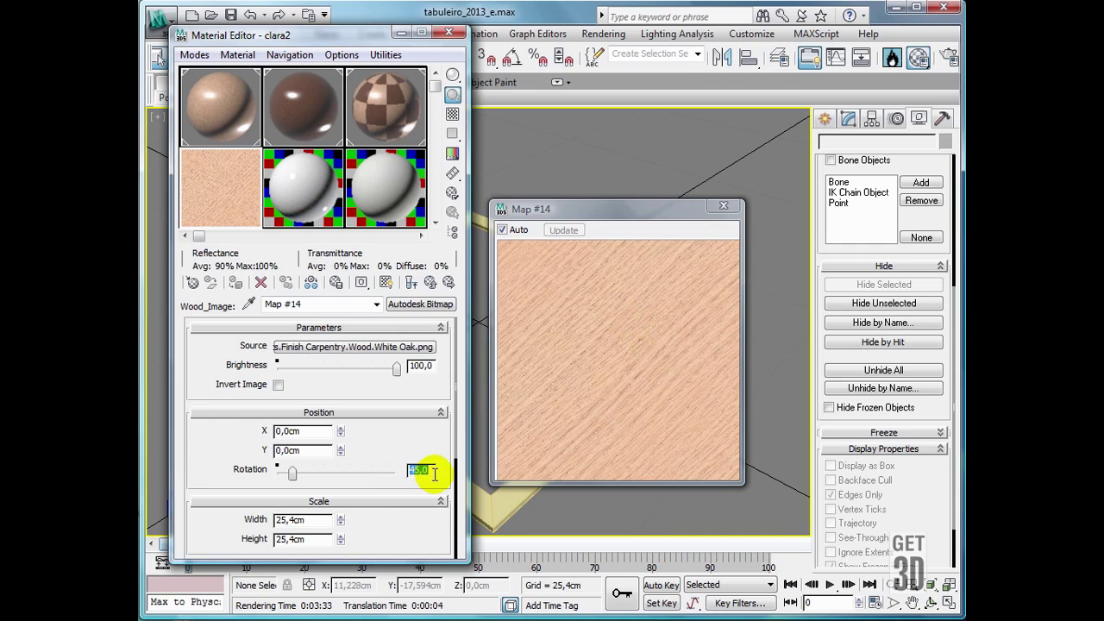
# Set the rotation of clara2's White Oak map to 90 degrees and turn the end-result display back on
pyautogui.moveTo(433, 473); pyautogui.dragTo(399, 469)
pyautogui.click(382, 466)
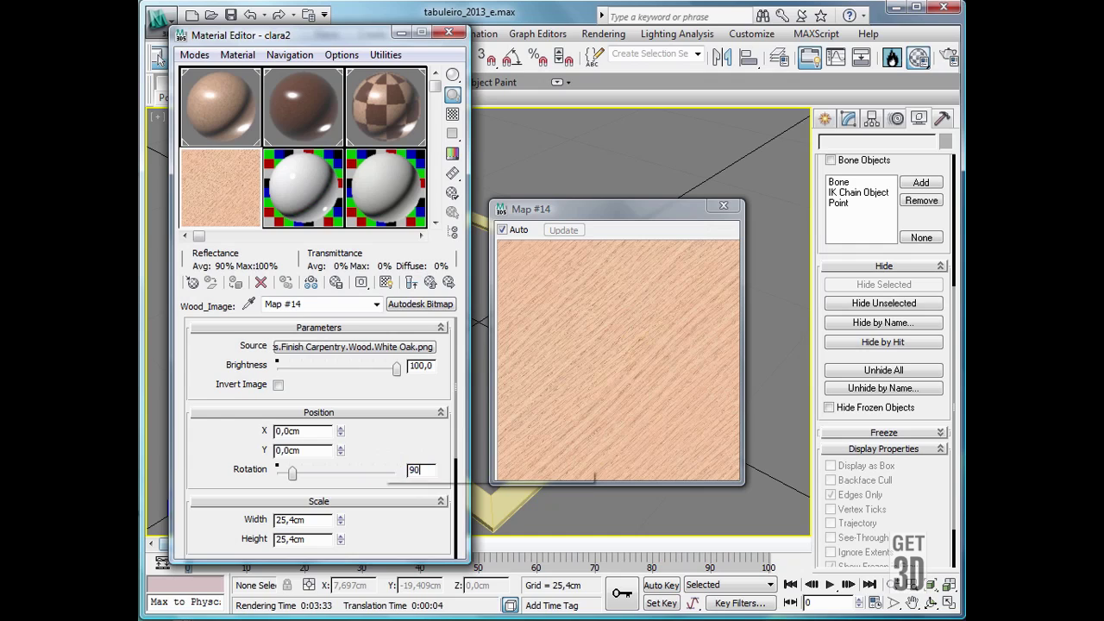
pyautogui.click(382, 467)
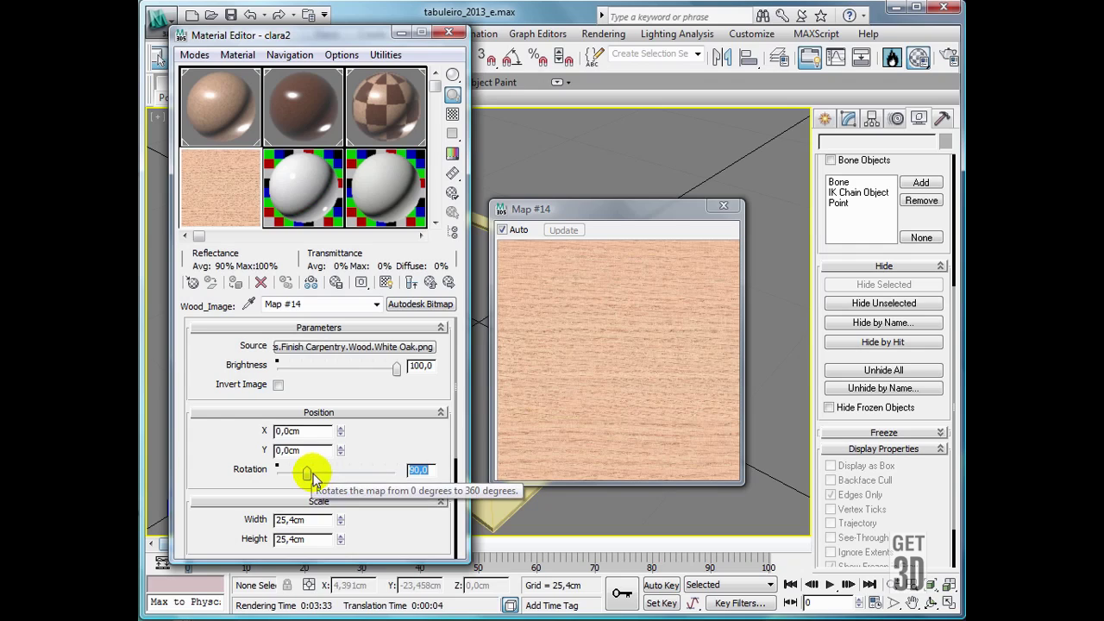
pyautogui.click(411, 282)
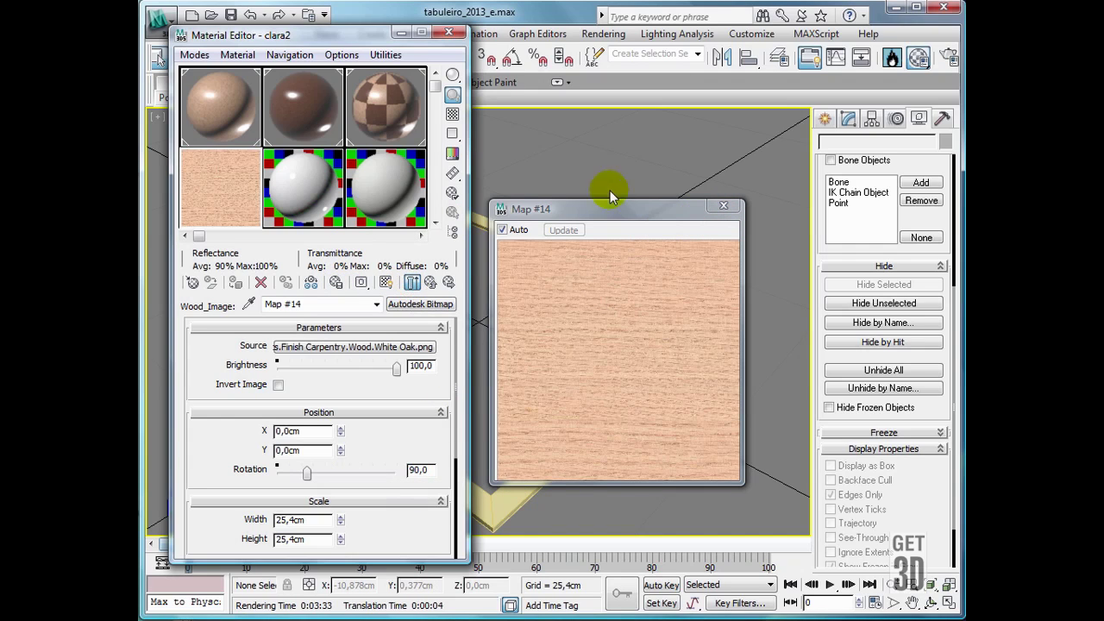
# Replace the Ceramic sample with a new Multi/Sub-Object material and name it borda
pyautogui.click(722, 209)
pyautogui.click(244, 197)
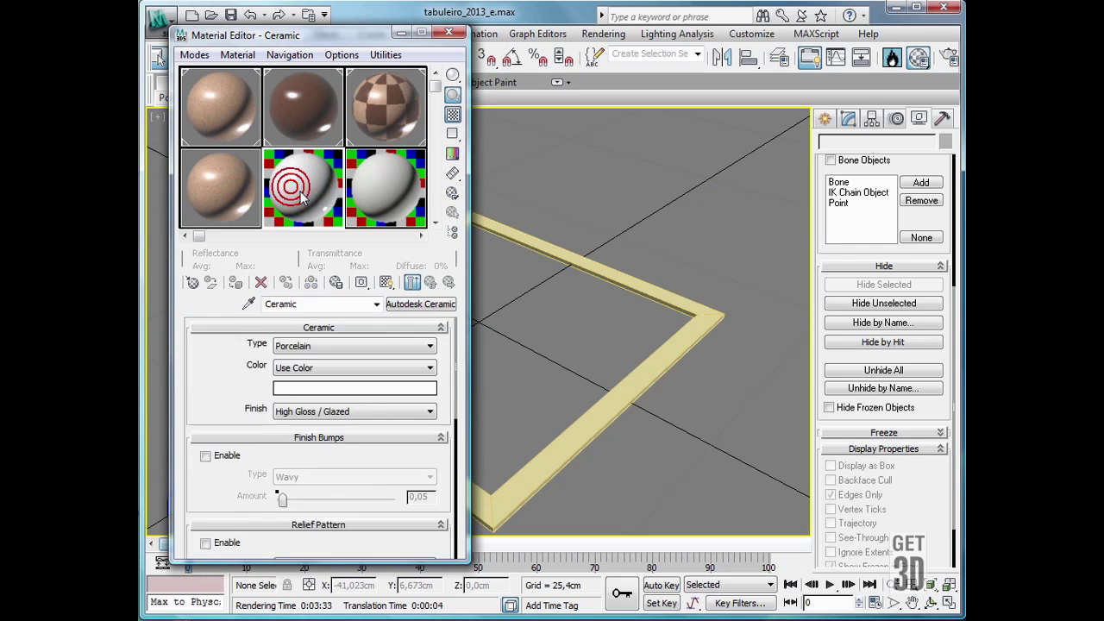
pyautogui.click(192, 284)
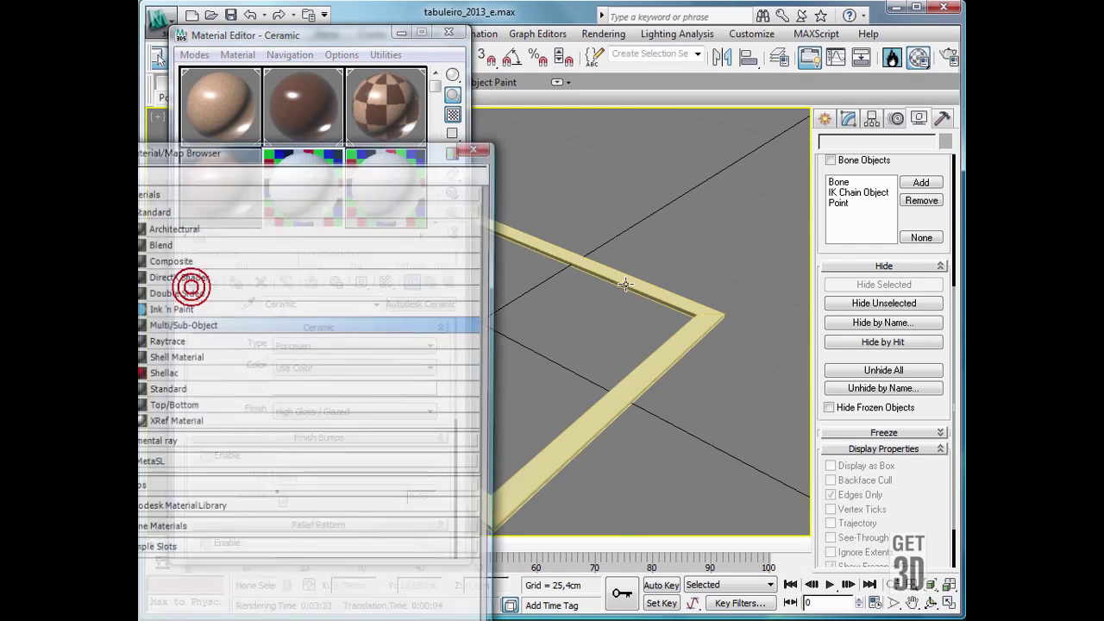
pyautogui.doubleClick(207, 326)
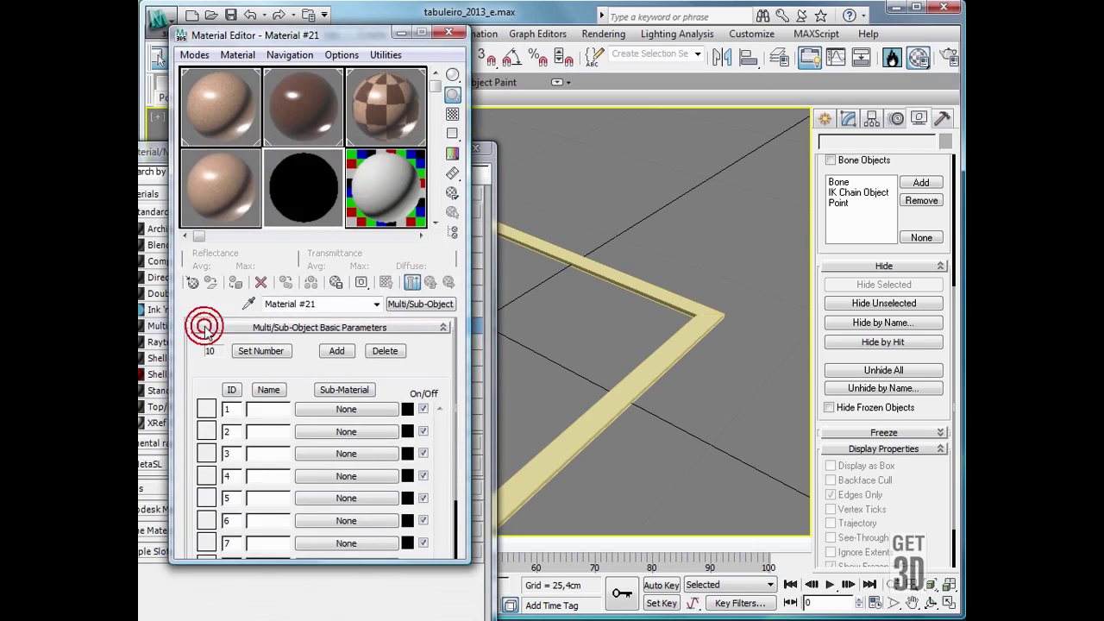
pyautogui.click(320, 304)
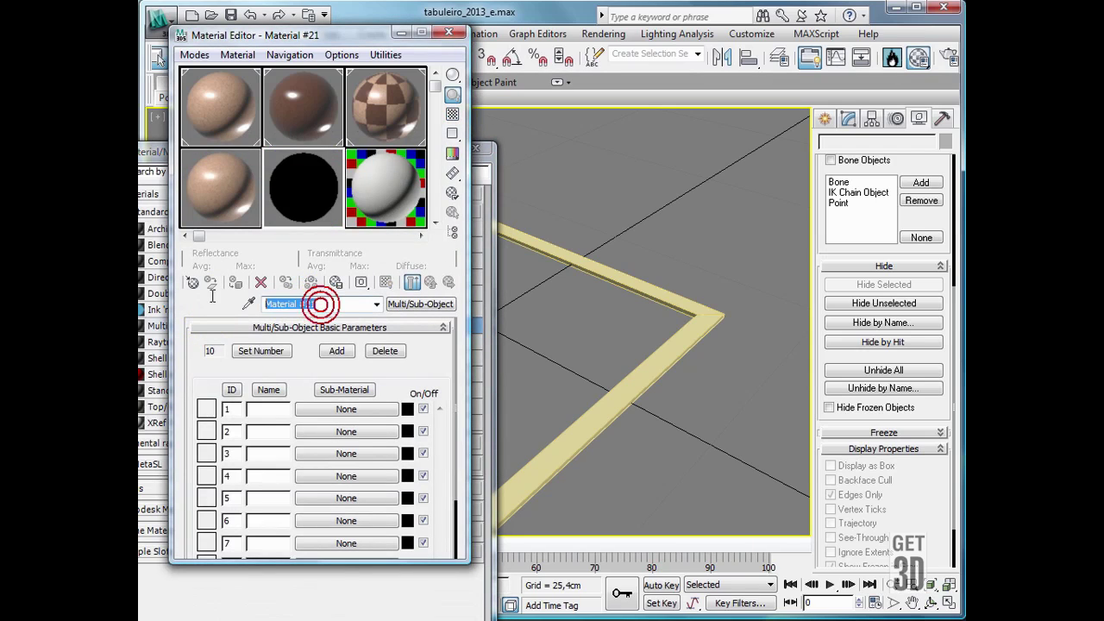
pyautogui.write('borda')
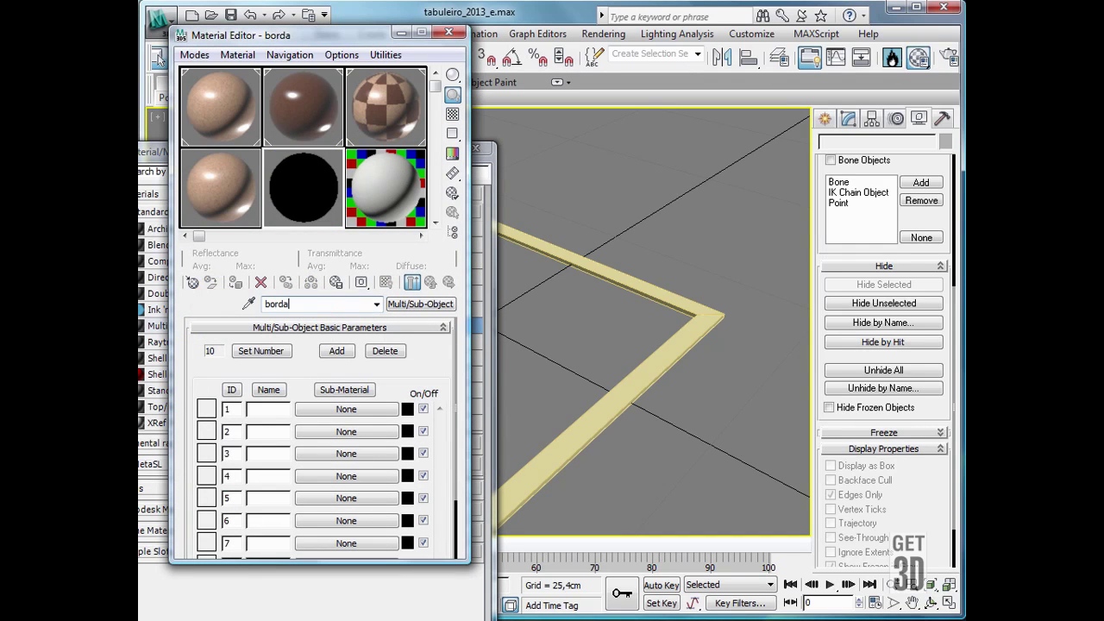
# Set the number of sub-materials in the borda material to 2
pyautogui.click(266, 356)
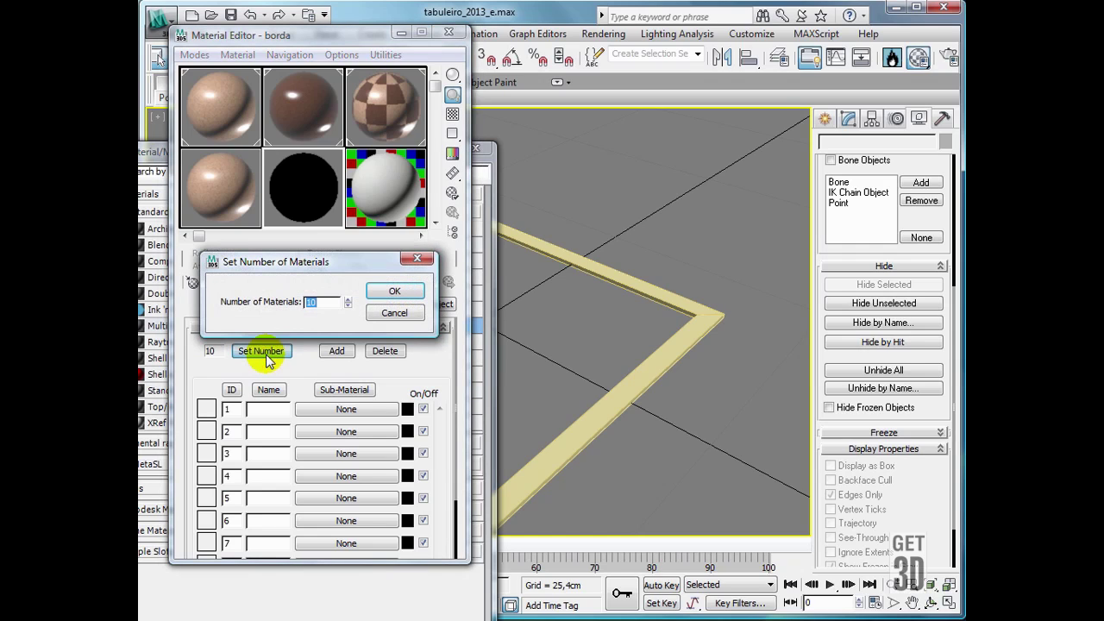
pyautogui.doubleClick(315, 301)
pyautogui.write('2')
pyautogui.click(380, 295)
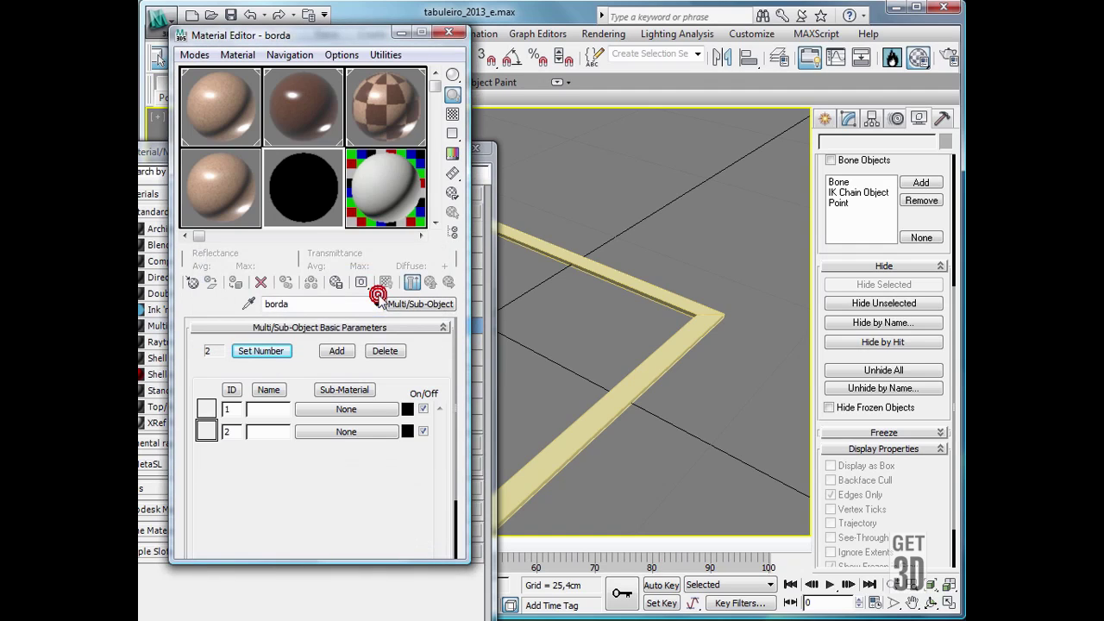
# Place clara and clara2 as instances in borda's sub-material slots 1 and 2, and assign borda to the board's border frame
pyautogui.moveTo(221, 121); pyautogui.dragTo(336, 412)
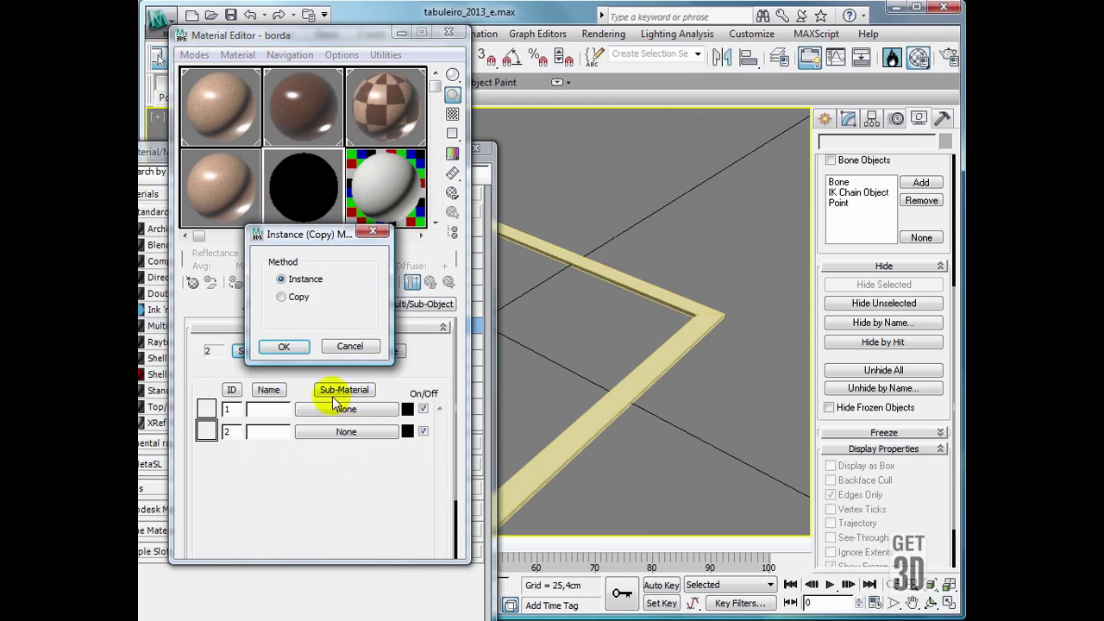
pyautogui.click(287, 347)
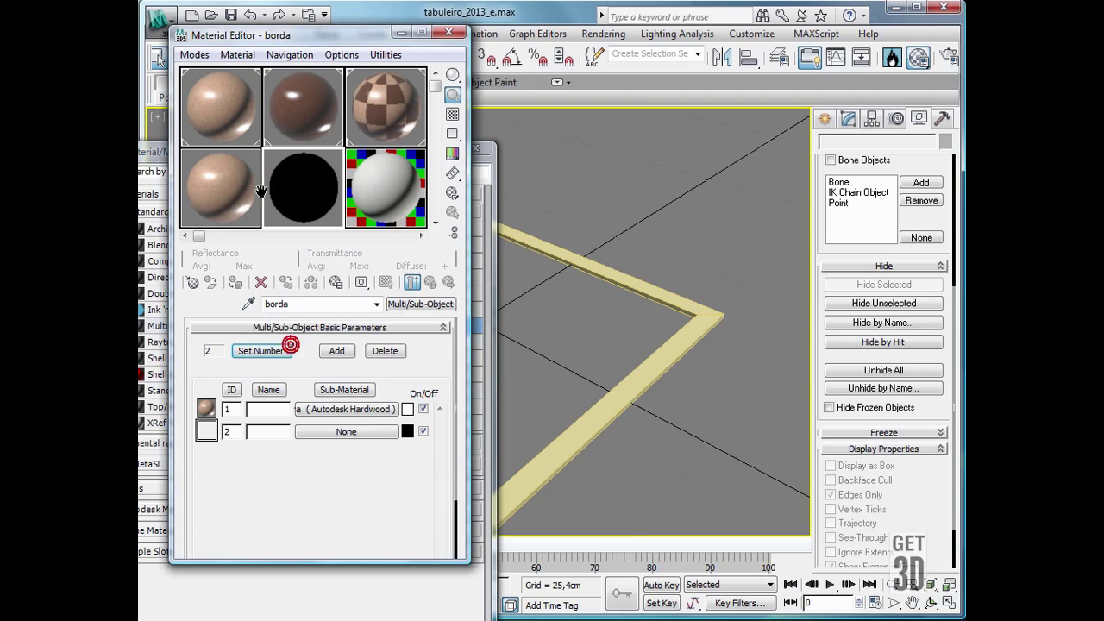
pyautogui.moveTo(221, 187); pyautogui.dragTo(338, 435)
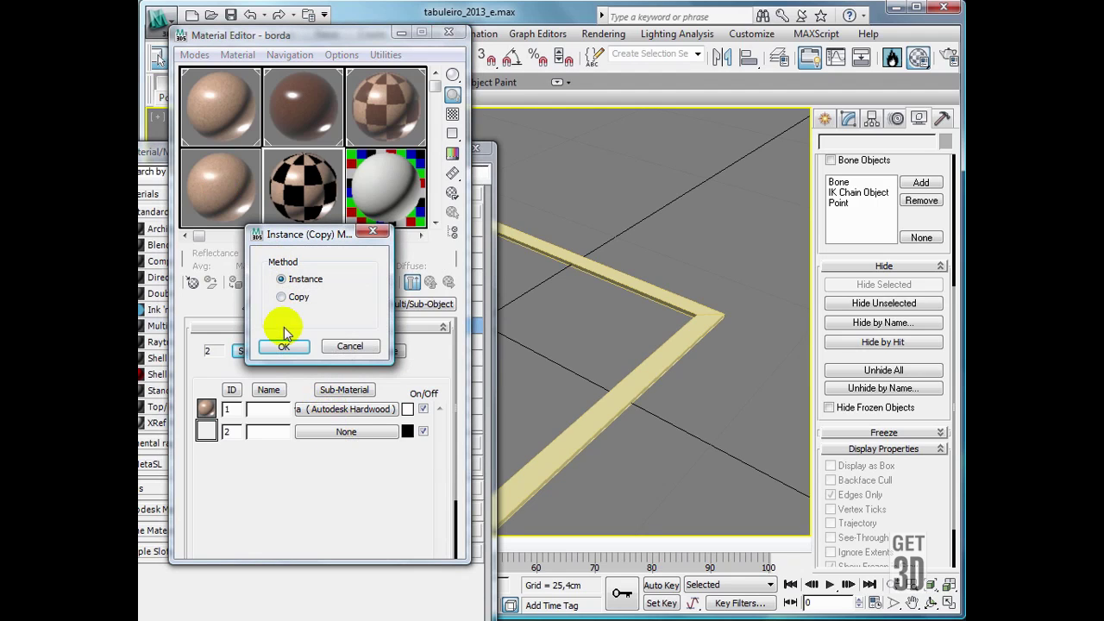
pyautogui.click(284, 346)
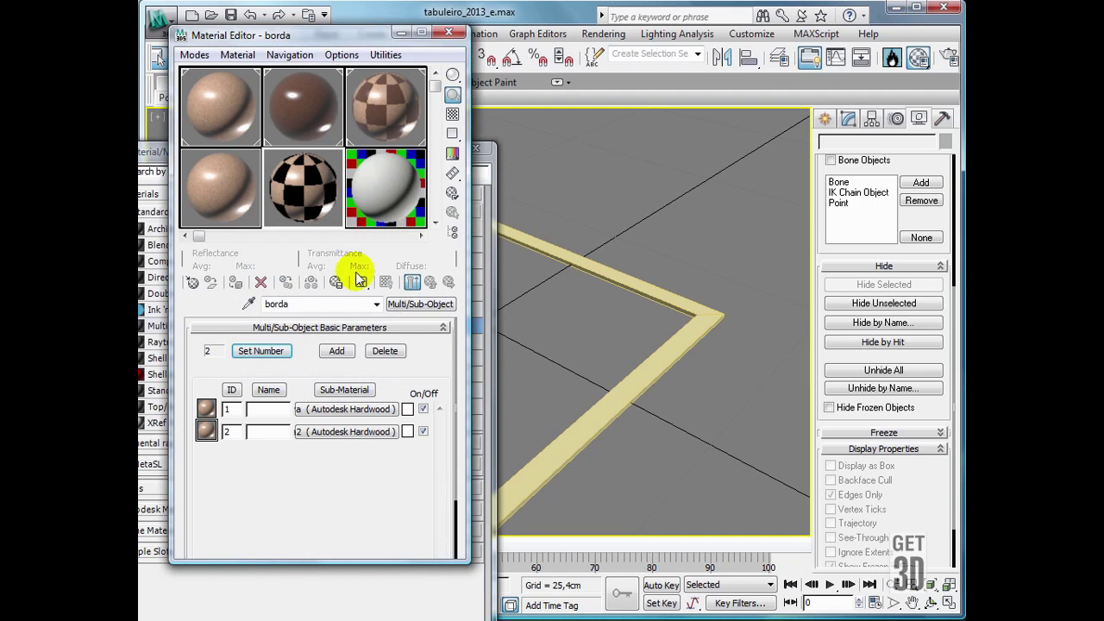
pyautogui.click(311, 206)
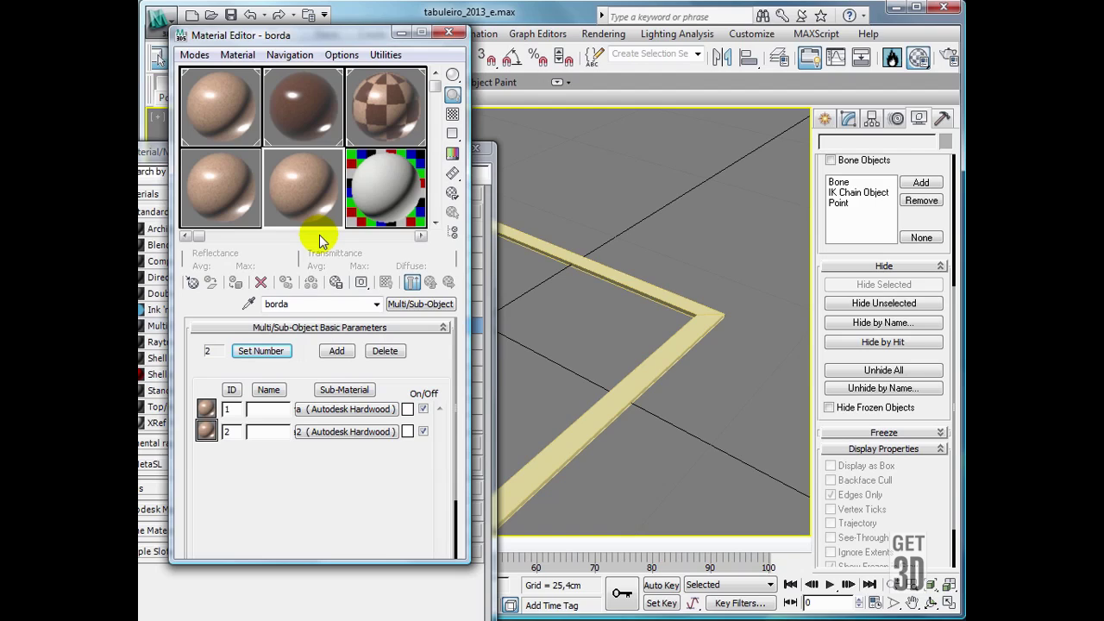
pyautogui.moveTo(295, 177); pyautogui.dragTo(700, 323)
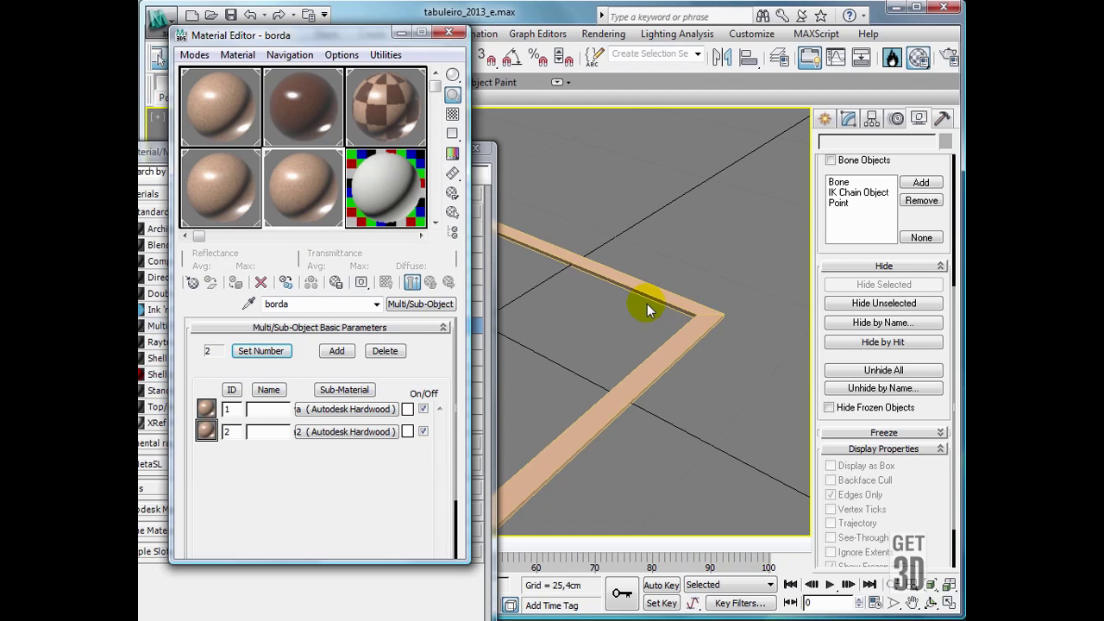
# Toggle the viewport display of clara and of clara2's wood map, and close the Material Editor and Material/Map Browser
pyautogui.click(232, 113)
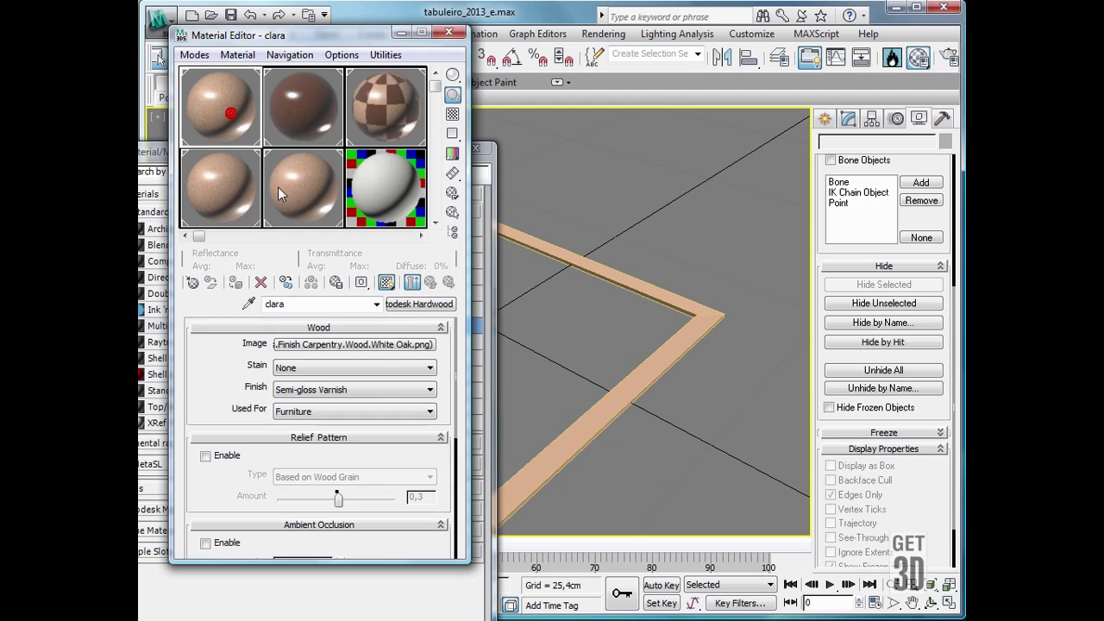
pyautogui.click(386, 282)
pyautogui.click(206, 191)
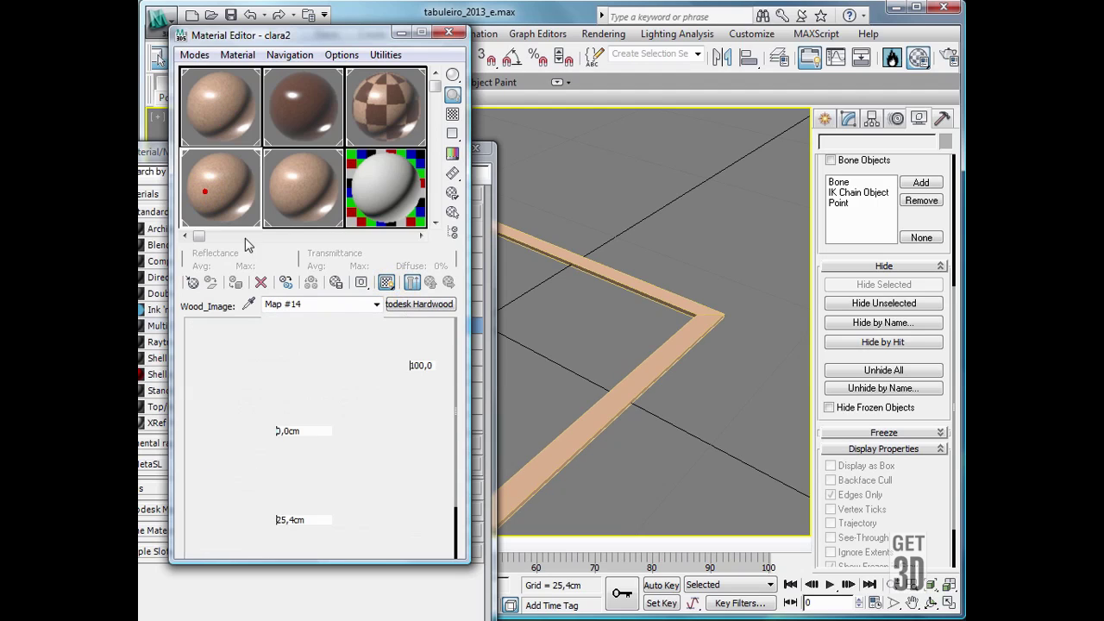
pyautogui.click(386, 282)
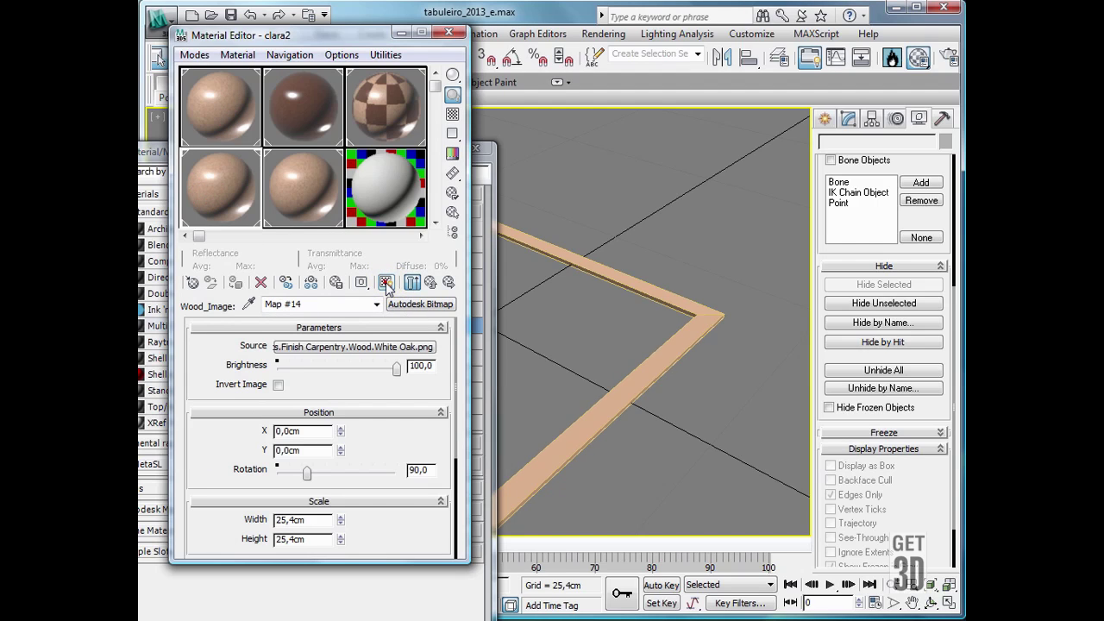
pyautogui.click(448, 34)
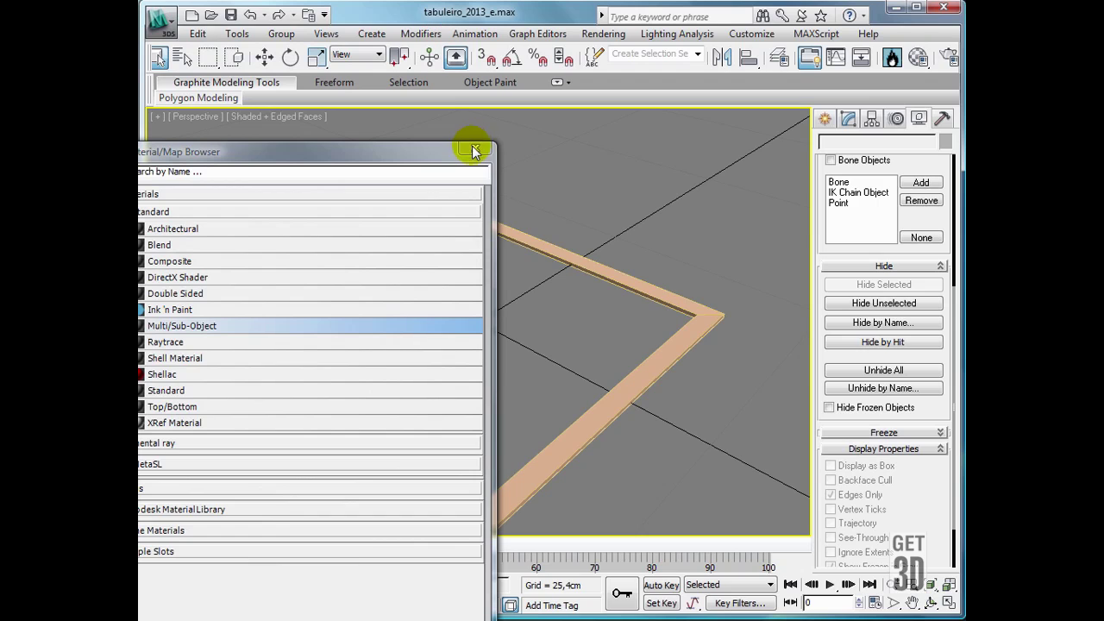
pyautogui.click(474, 151)
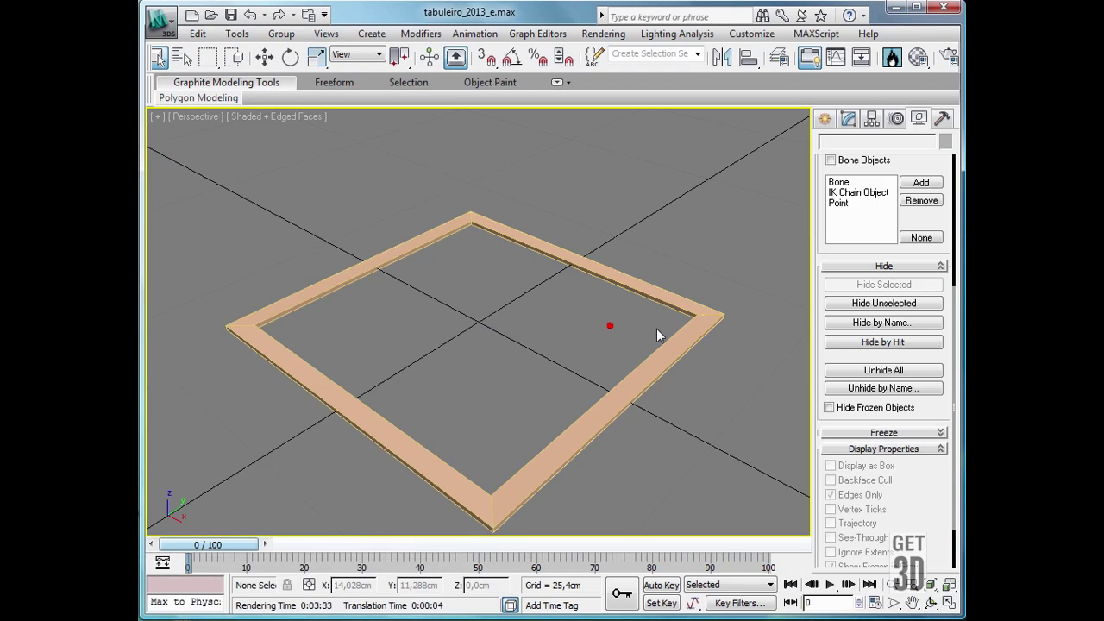
# Test-render a close perspective view of one border corner, continuing despite the missing map coordinates, and close the render
pyautogui.scroll(5, 656, 328)
pyautogui.moveTo(657, 328); pyautogui.dragTo(261, 345, button='middle')
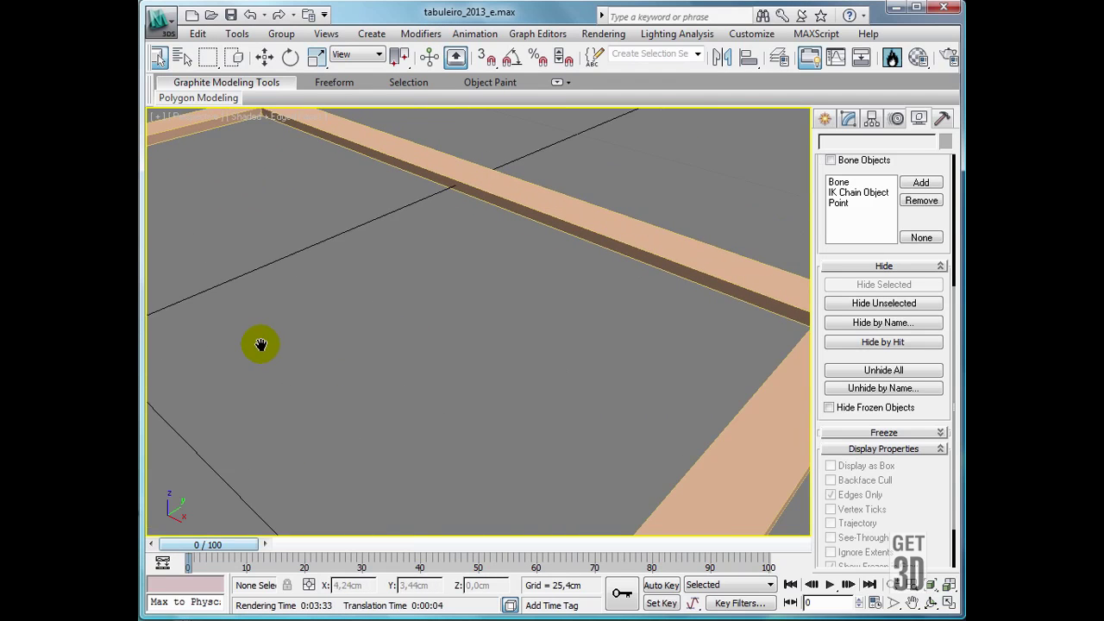
pyautogui.moveTo(575, 389); pyautogui.dragTo(374, 434, button='middle')
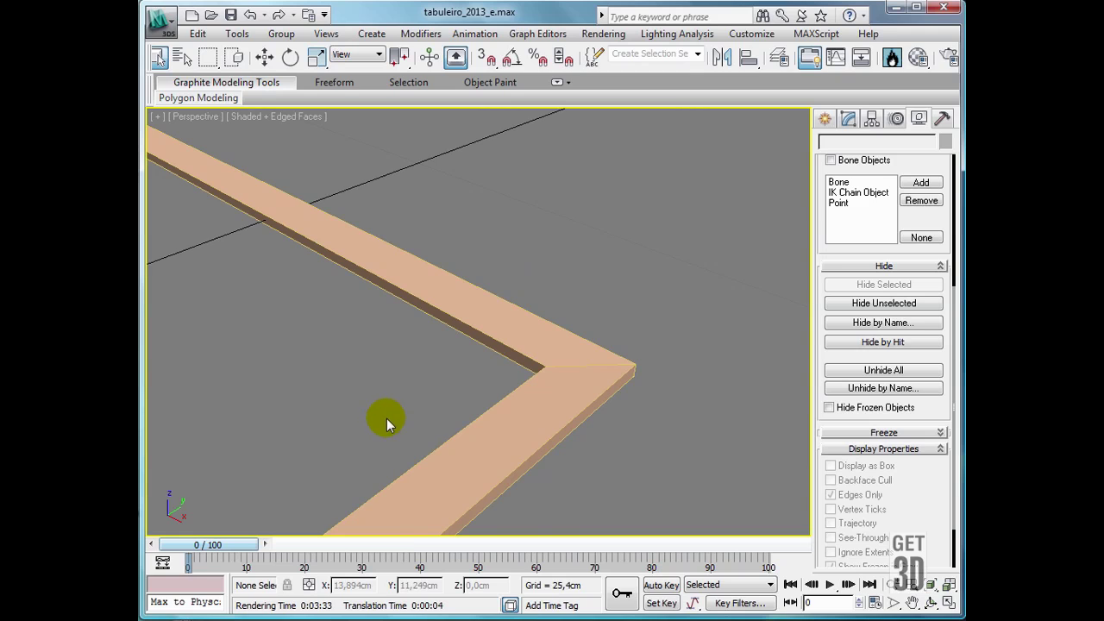
pyautogui.scroll(-1, 386, 418)
pyautogui.moveTo(394, 387); pyautogui.dragTo(324, 366, button='middle')
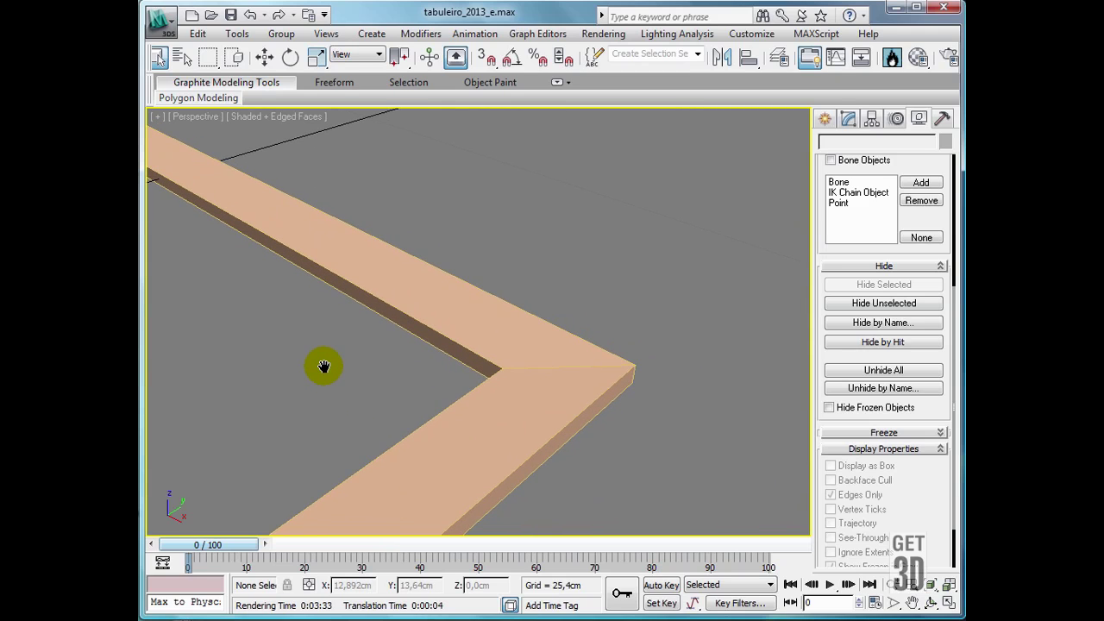
pyautogui.hotkey('shift', 'q')
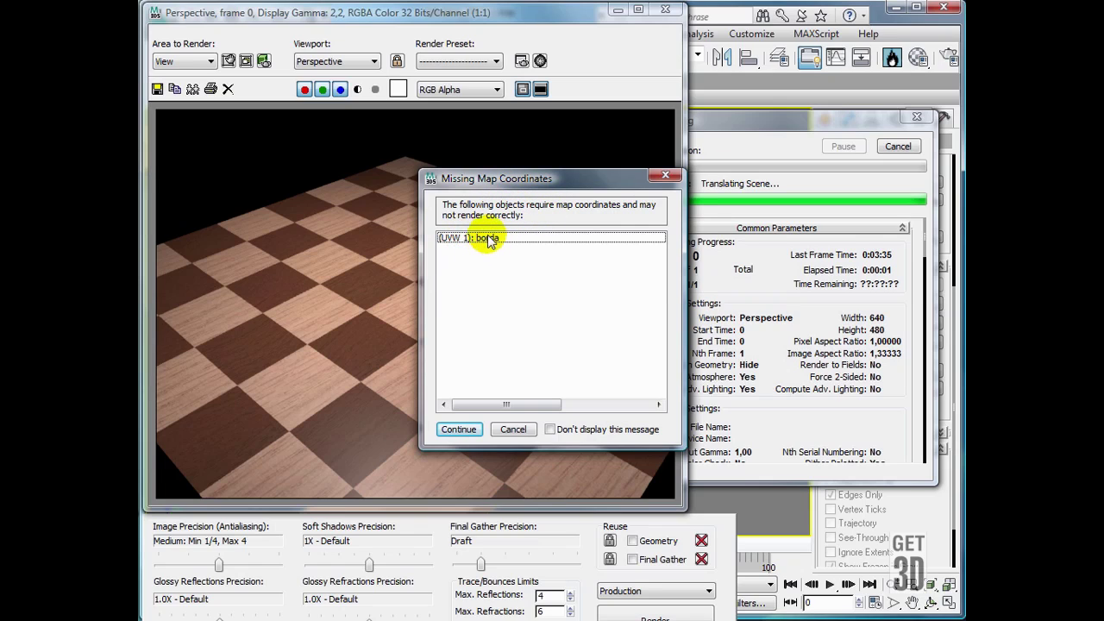
pyautogui.click(467, 427)
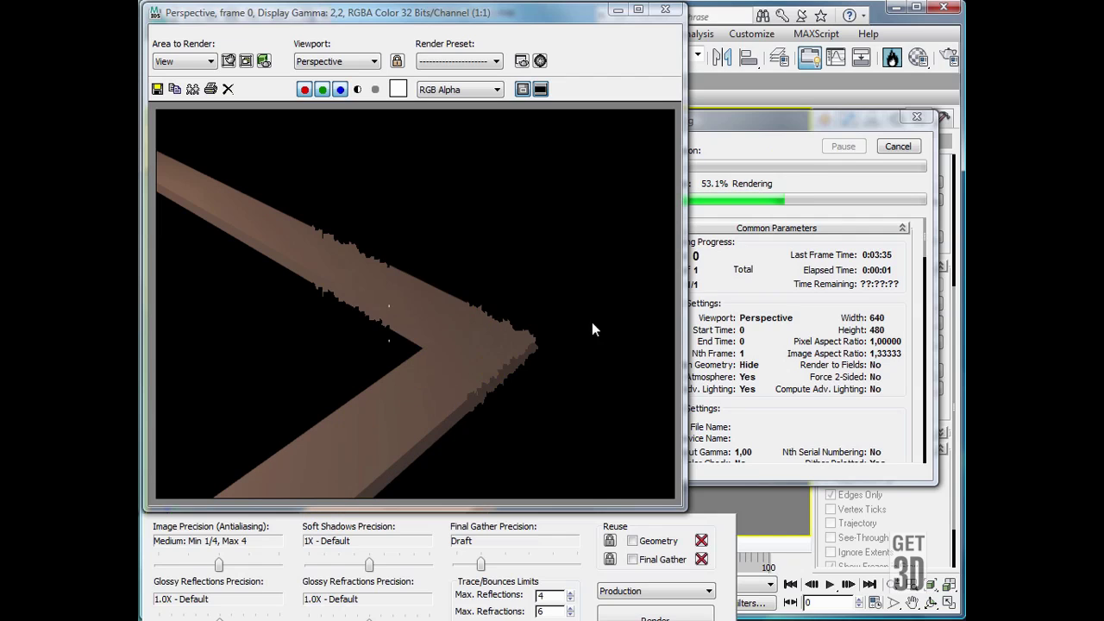
pyautogui.click(897, 146)
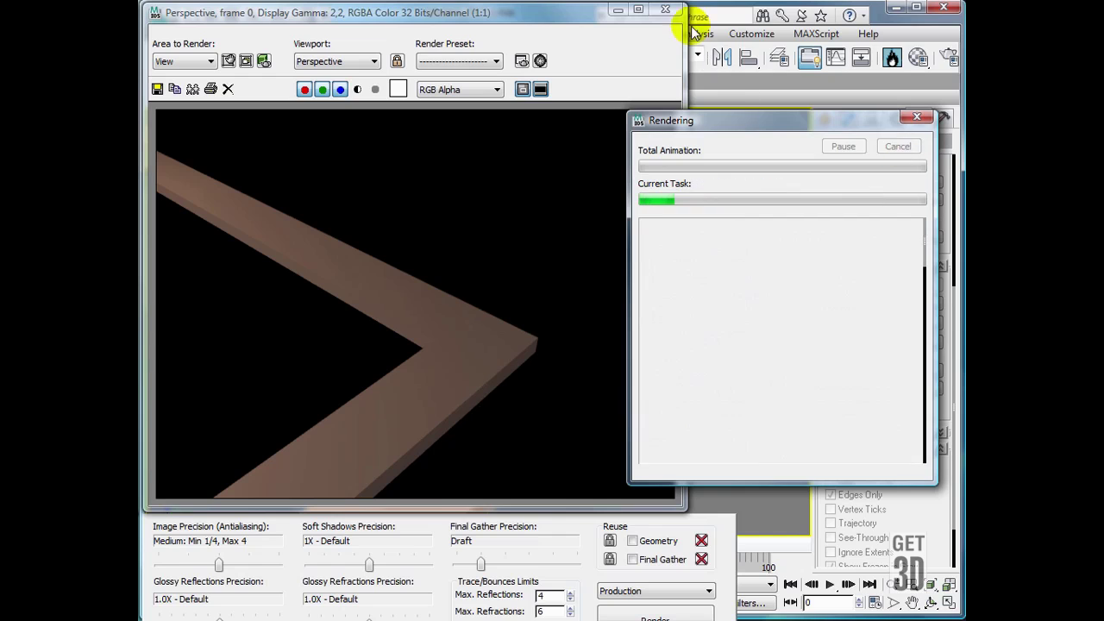
pyautogui.click(668, 12)
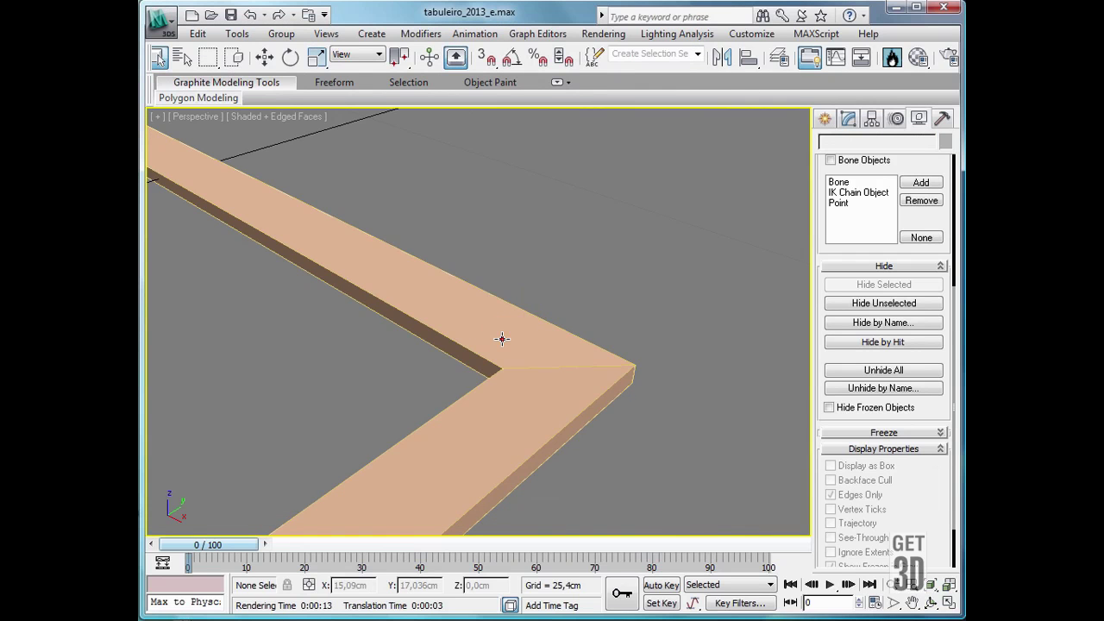
# Show the border in a maximized Top view with Realistic + Edged Faces shading, focused on its upper part
pyautogui.click(502, 338)
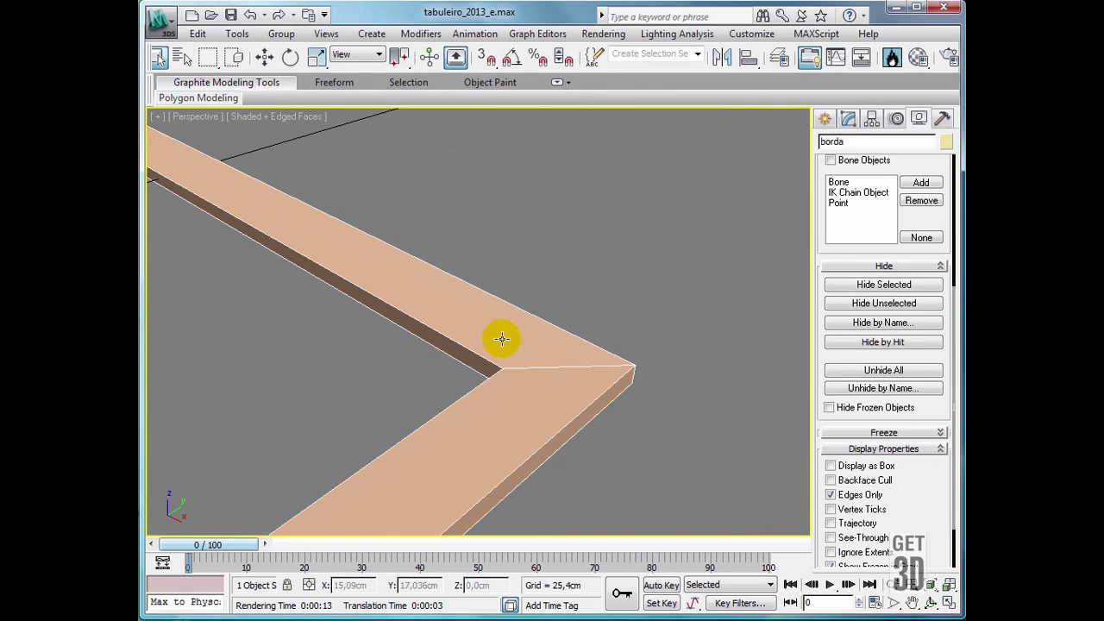
pyautogui.press('z')
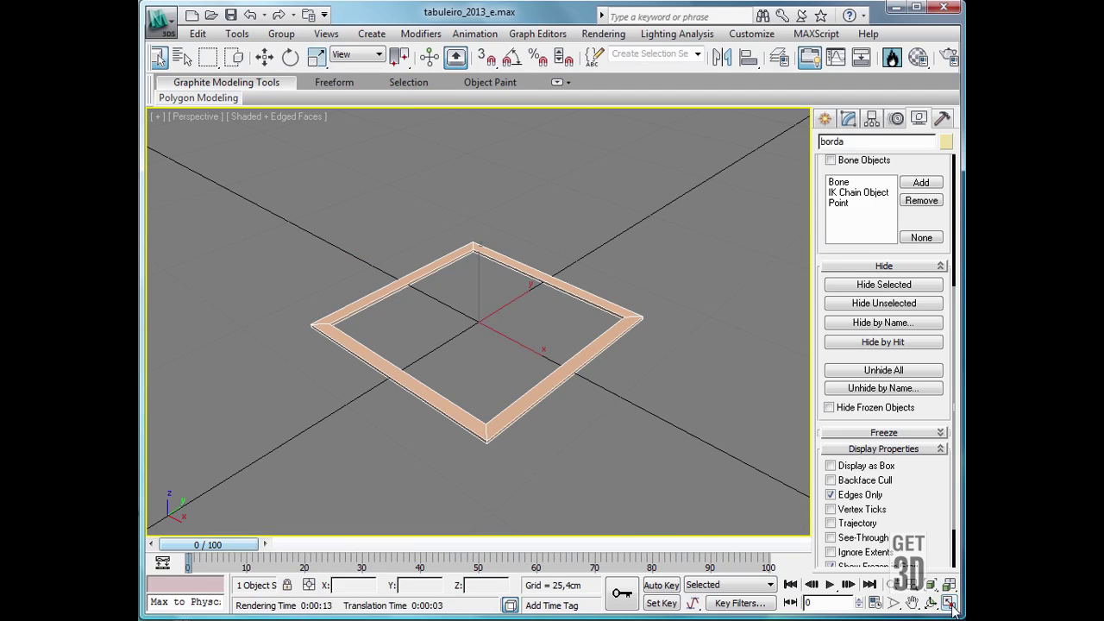
pyautogui.hotkey('alt', 'w')
pyautogui.click(456, 289)
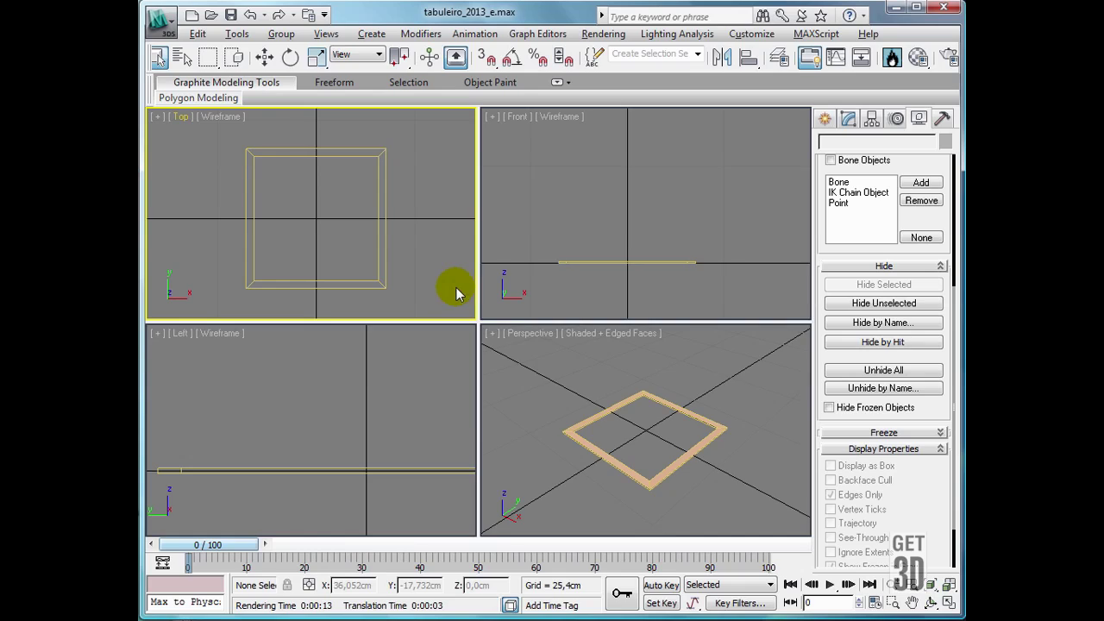
pyautogui.hotkey('alt', 'w')
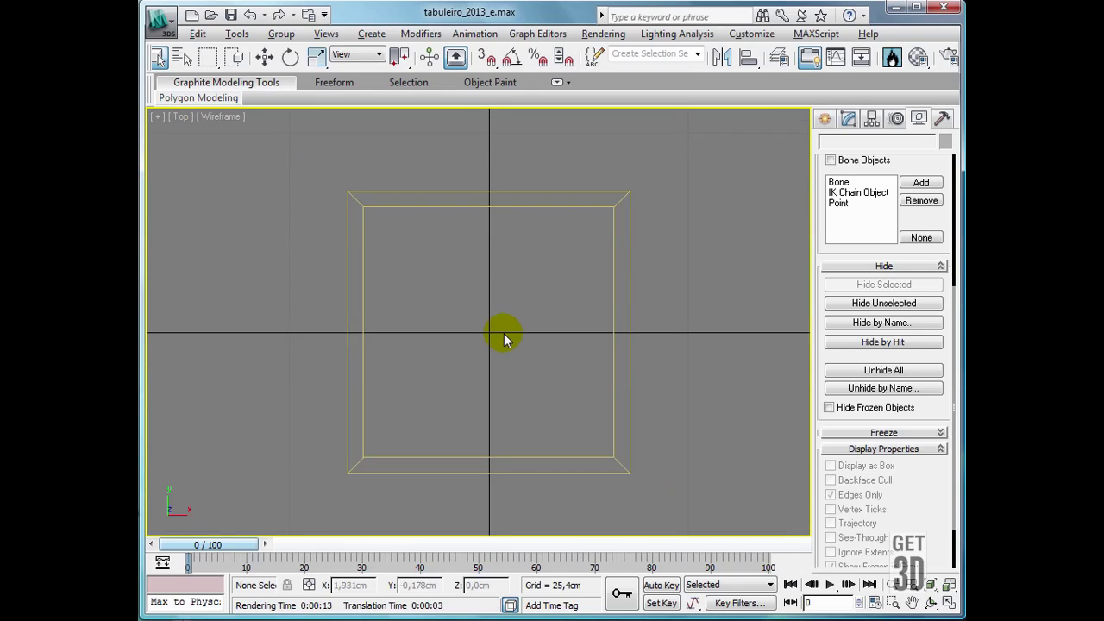
pyautogui.press('F3')
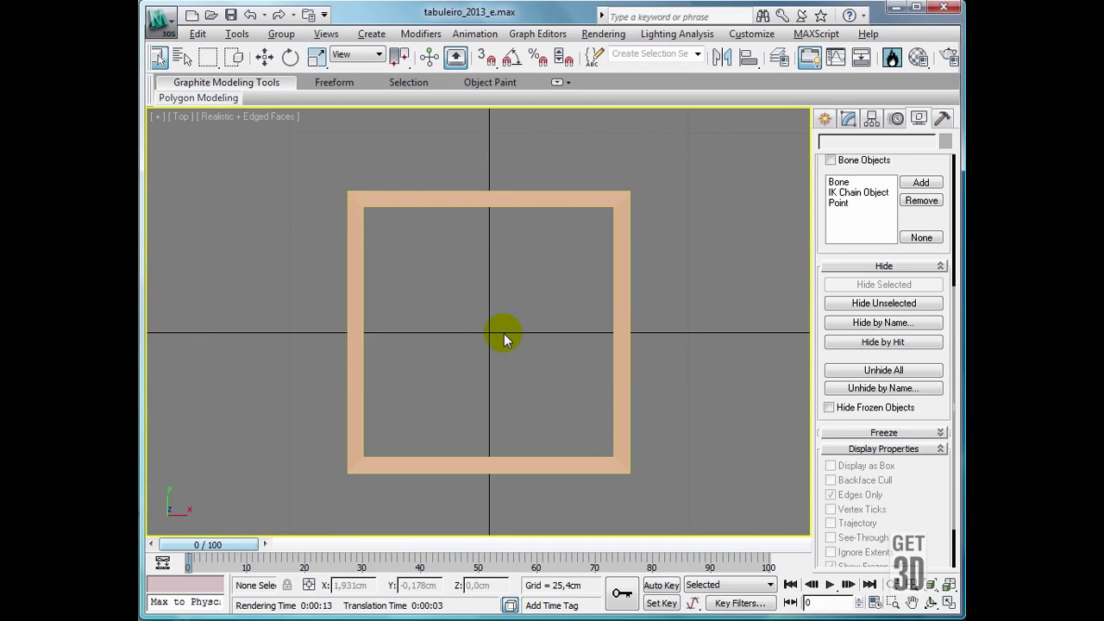
pyautogui.scroll(3, 522, 283)
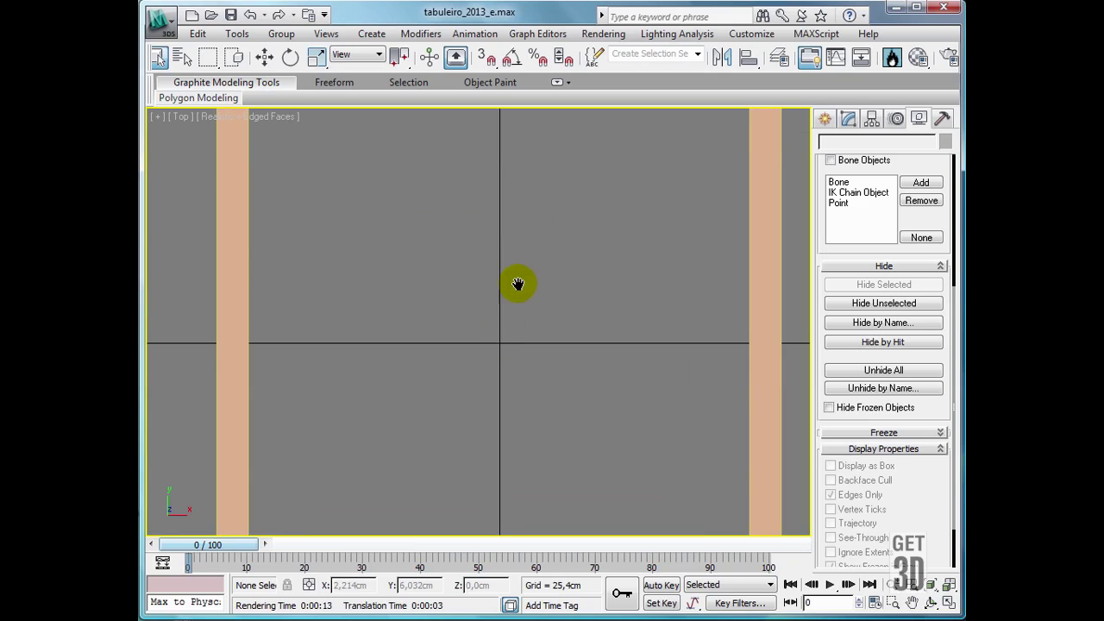
pyautogui.moveTo(518, 284); pyautogui.dragTo(460, 461, button='middle')
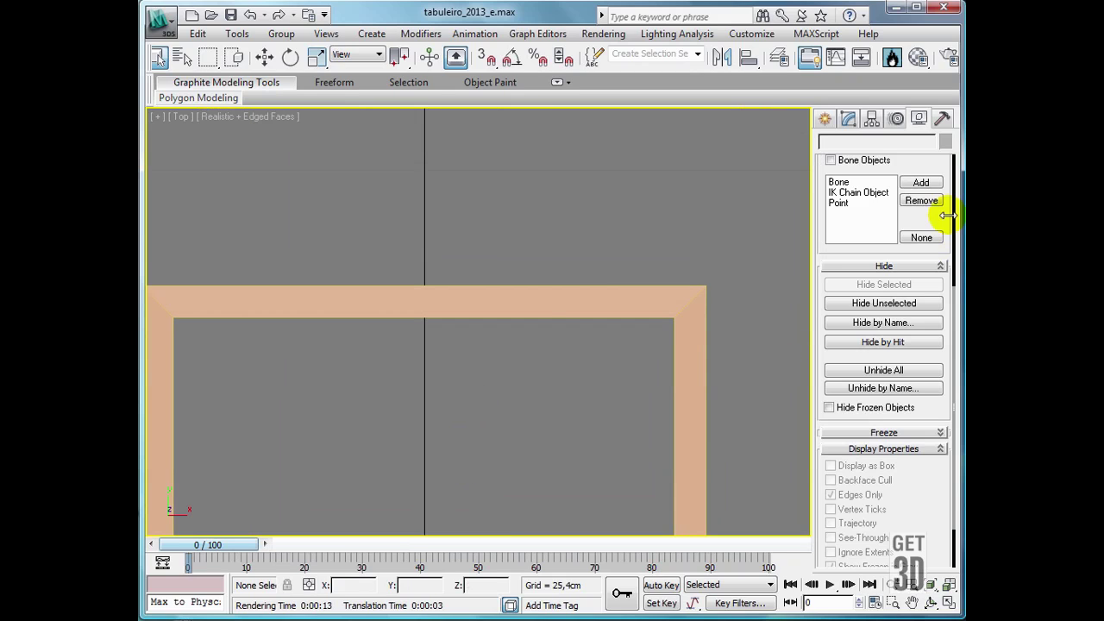
# Apply a UVW Map modifier to the border object borda, keeping Planar mapping
pyautogui.click(851, 121)
pyautogui.click(389, 302)
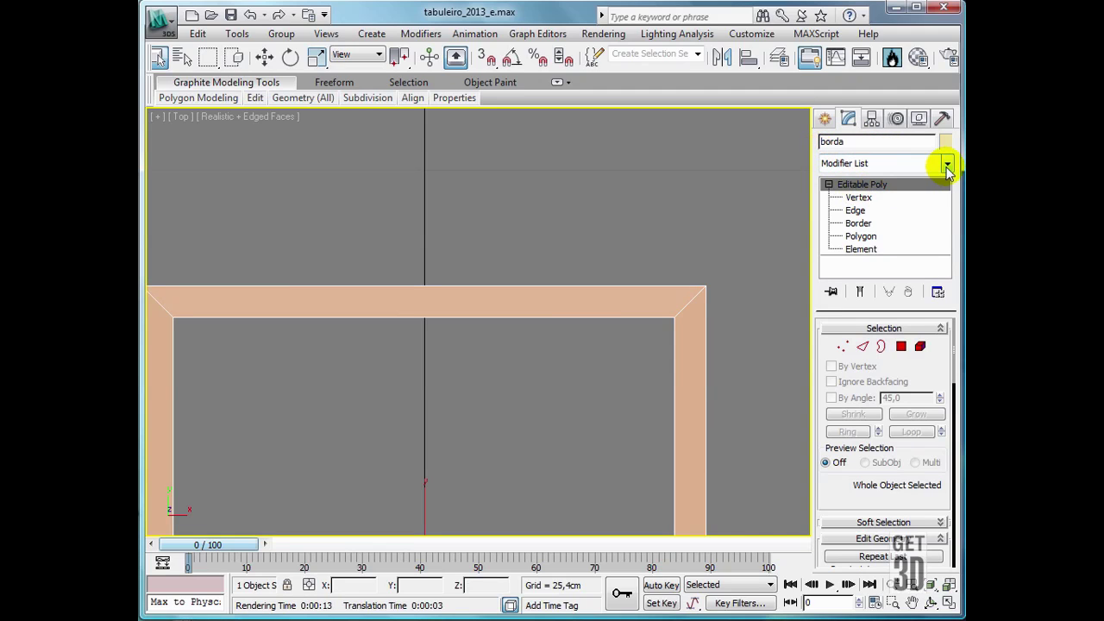
pyautogui.click(828, 185)
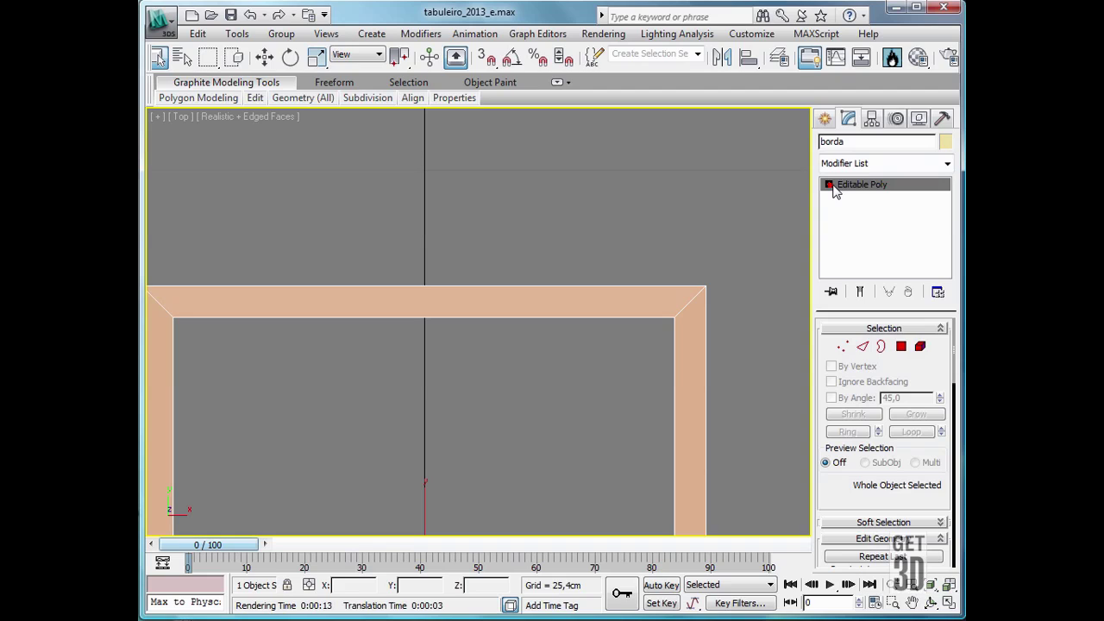
pyautogui.click(946, 164)
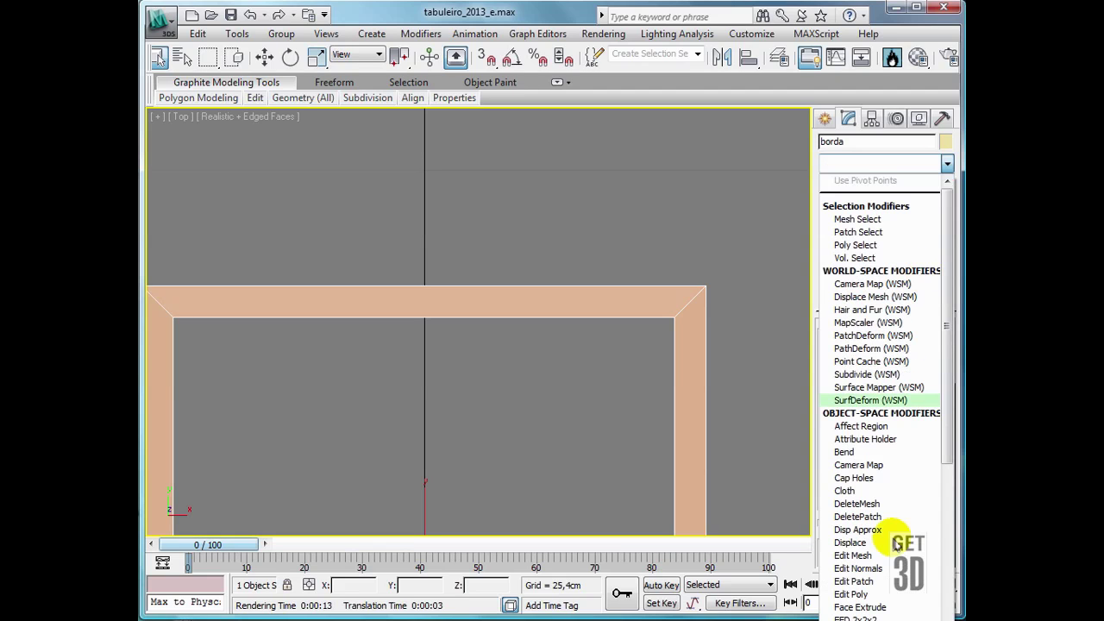
pyautogui.scroll(-19, 896, 543)
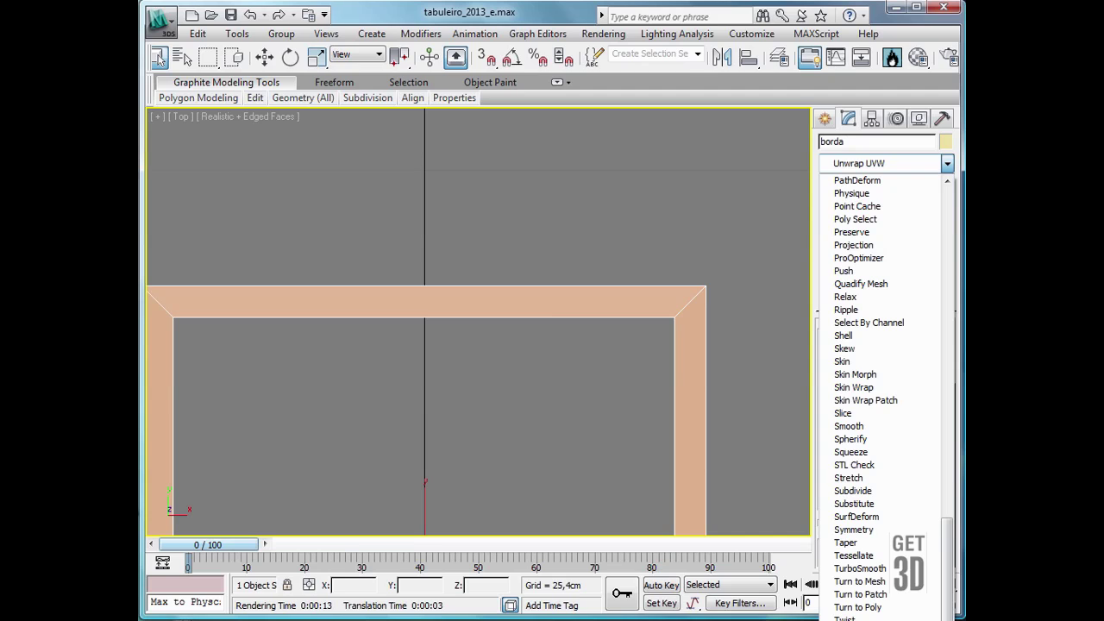
pyautogui.press('u')
pyautogui.press('Return')
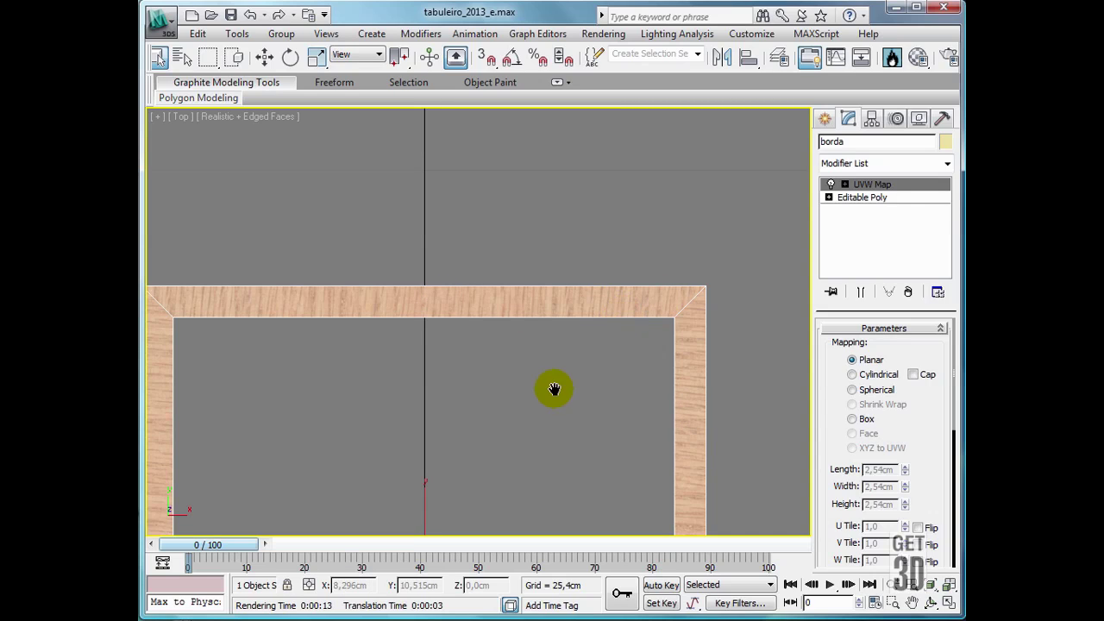
pyautogui.moveTo(557, 388); pyautogui.dragTo(576, 295, button='middle')
pyautogui.scroll(-3, 477, 312)
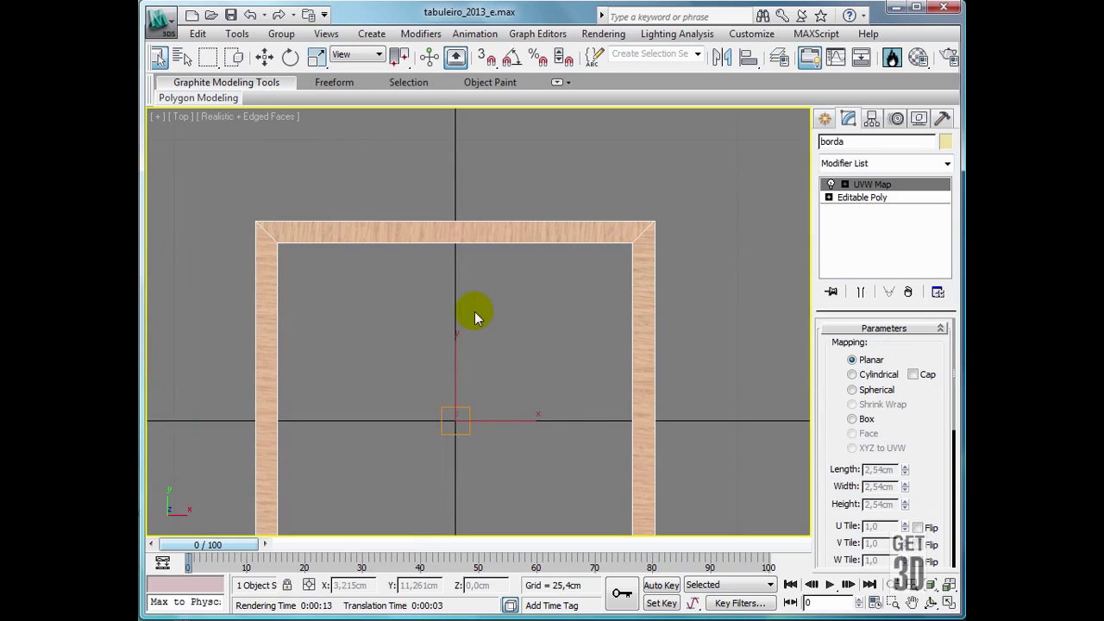
pyautogui.scroll(3, 530, 357)
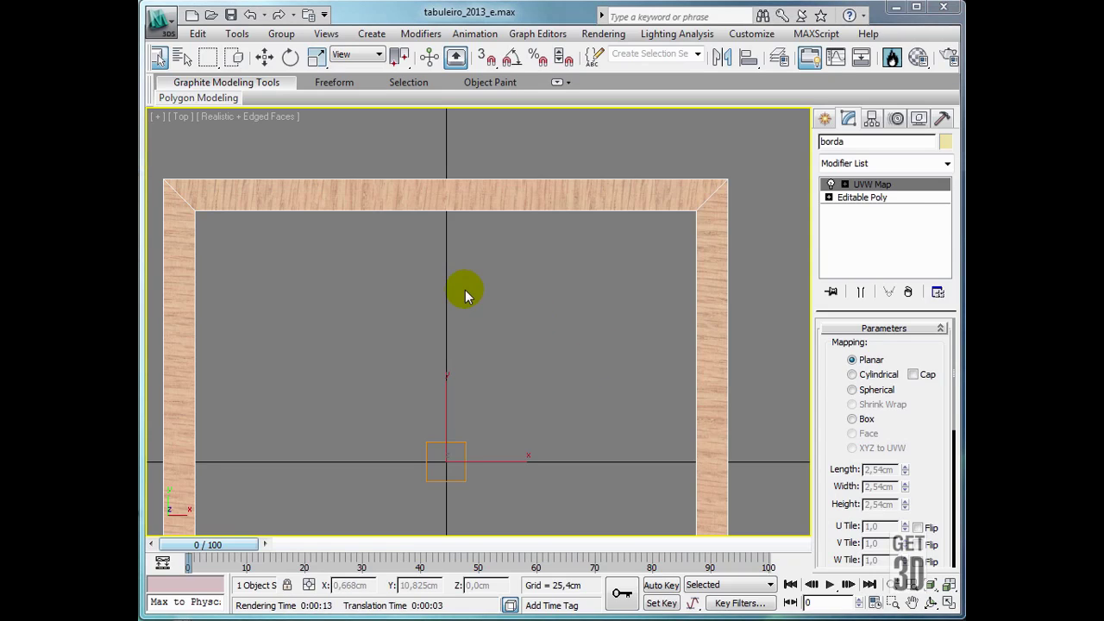
# Swap the two Hardwood sub-materials in the borda Multi/Sub-Object material, and close the Material Editor
pyautogui.click(915, 58)
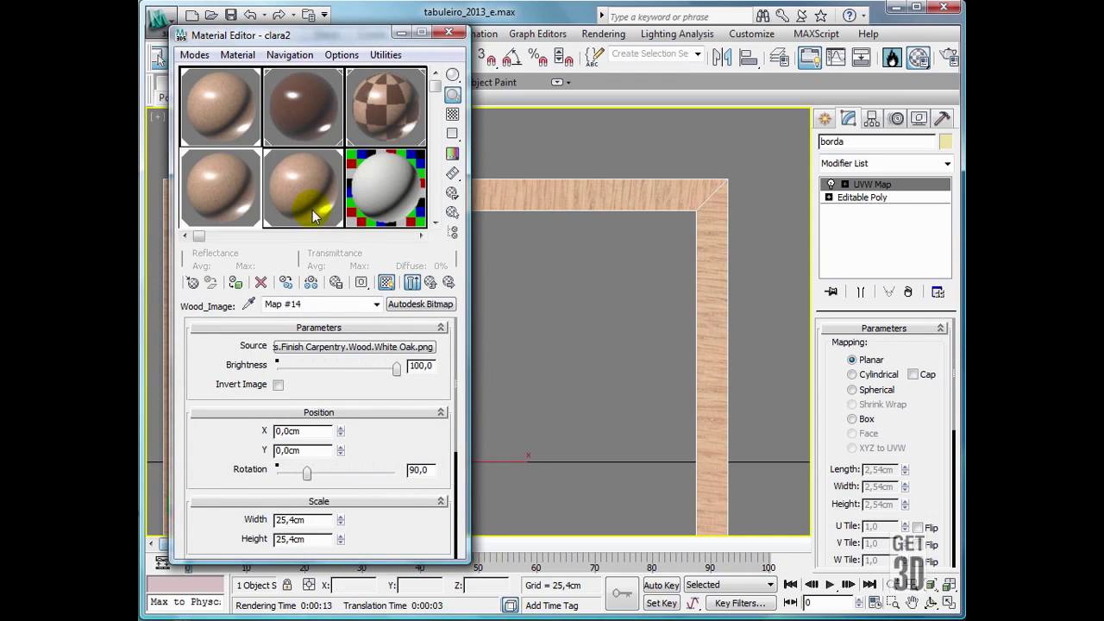
pyautogui.click(301, 177)
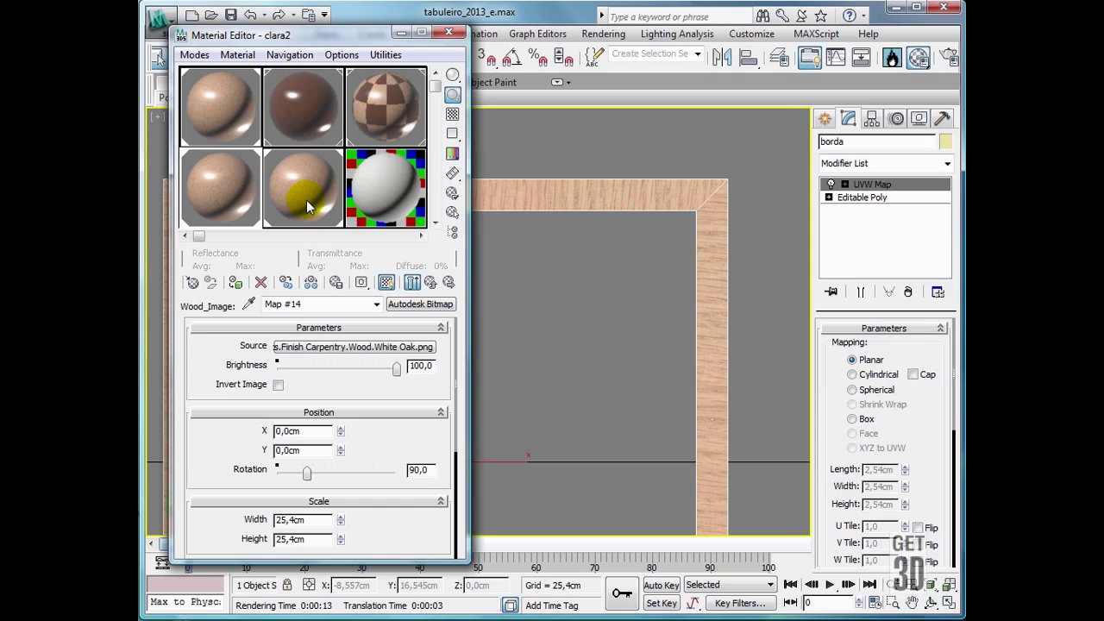
pyautogui.click(304, 197)
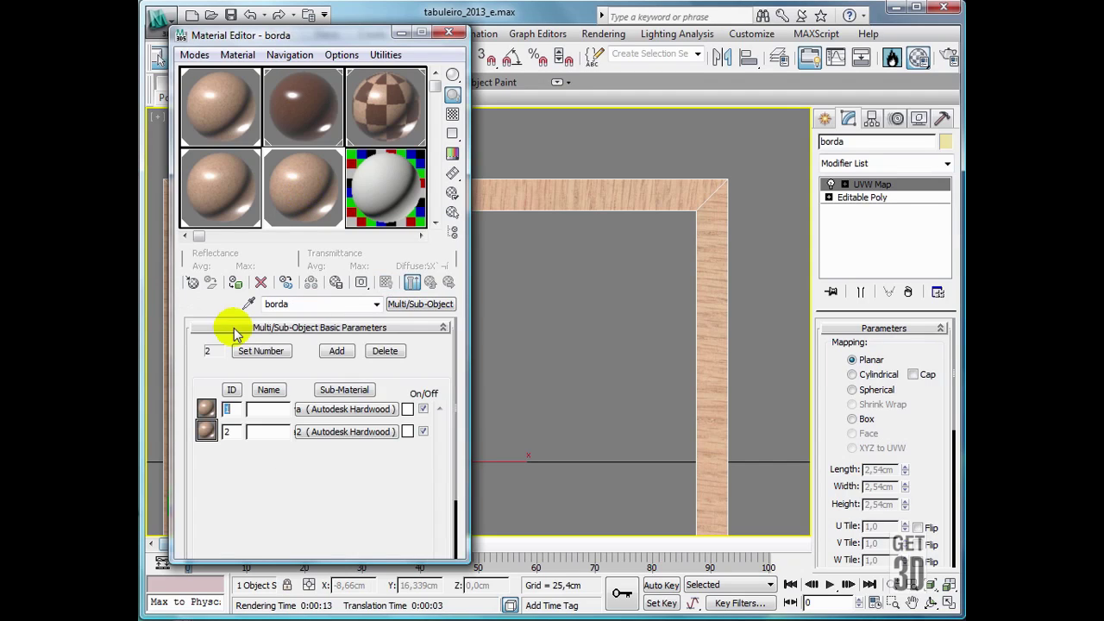
pyautogui.click(347, 410)
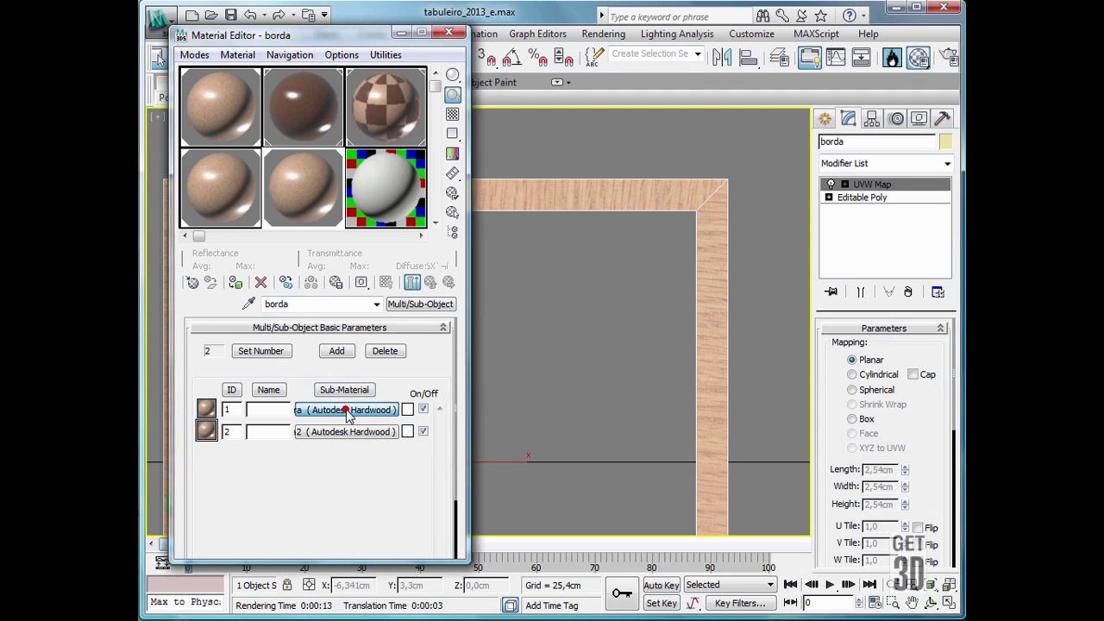
pyautogui.moveTo(348, 414); pyautogui.dragTo(345, 431)
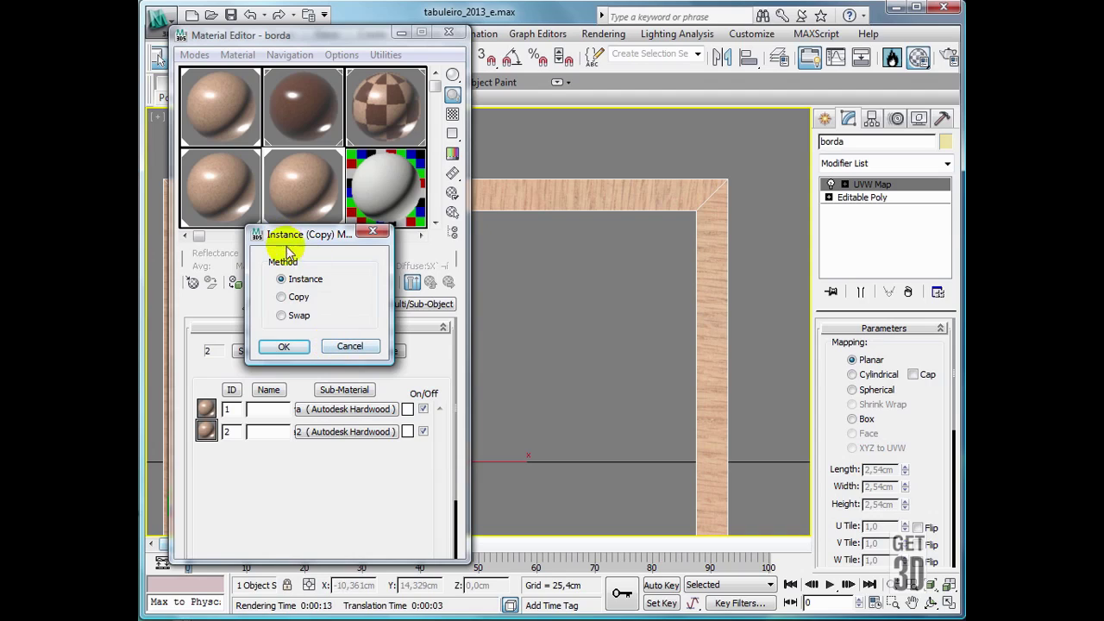
pyautogui.click(283, 316)
pyautogui.click(284, 348)
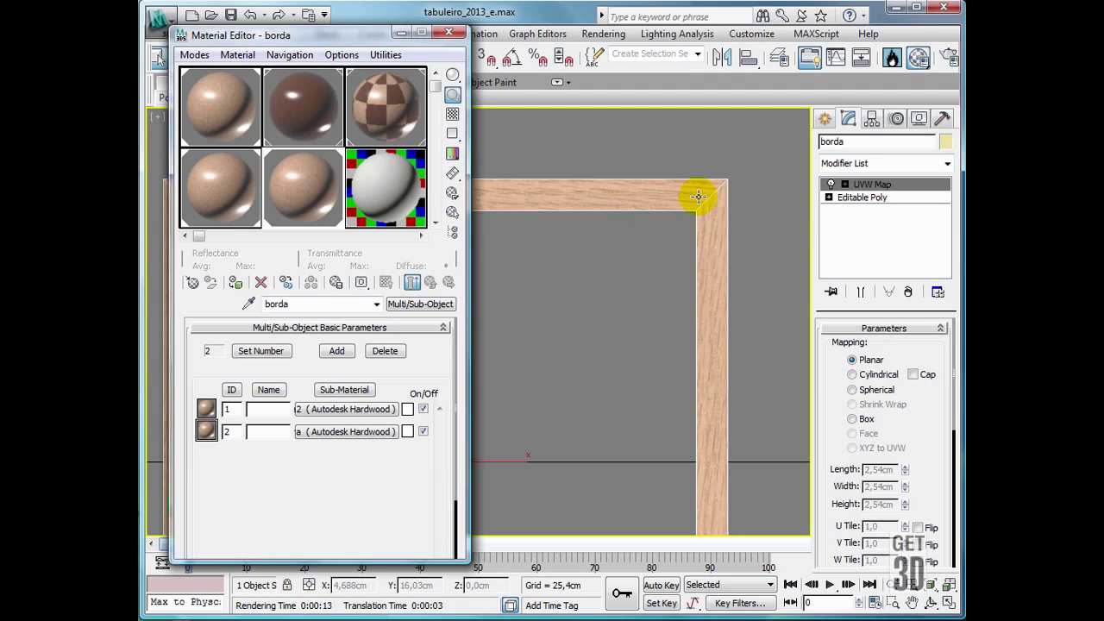
pyautogui.click(448, 34)
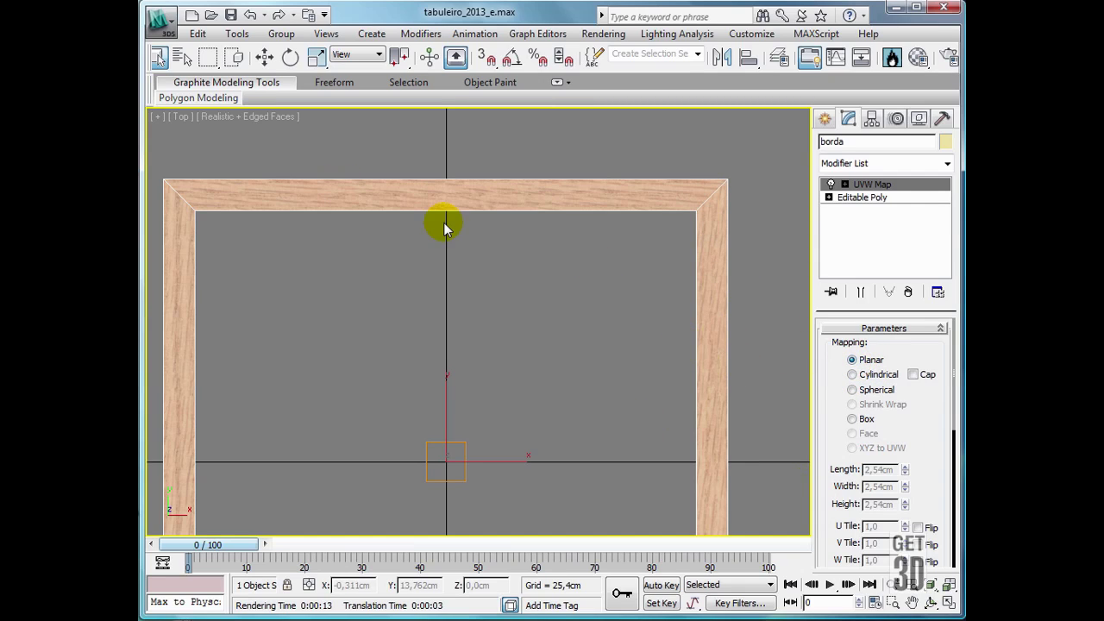
# Set the border's UVW Map projection to Box, checking the wood grain on its sides in a maximized Perspective view
pyautogui.click(950, 585)
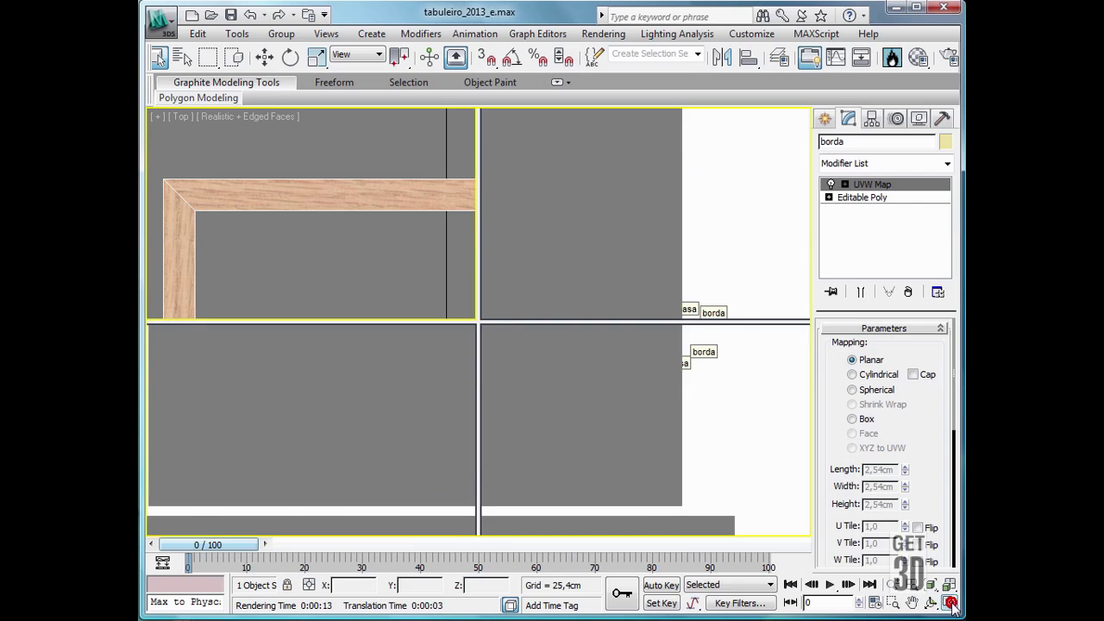
pyautogui.click(706, 481)
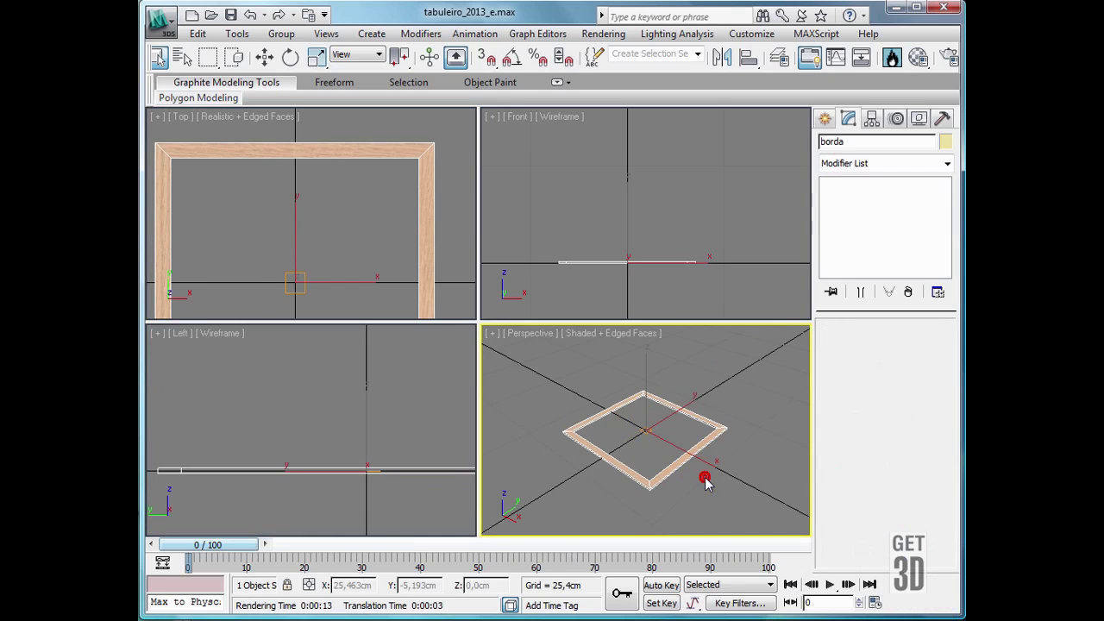
pyautogui.hotkey('alt', 'w')
pyautogui.scroll(5, 598, 411)
pyautogui.keyDown('alt'); pyautogui.moveTo(598, 411); pyautogui.dragTo(493, 328, button='middle'); pyautogui.keyUp('alt')
pyautogui.keyDown('alt'); pyautogui.moveTo(587, 379); pyautogui.dragTo(558, 357, button='middle'); pyautogui.keyUp('alt')
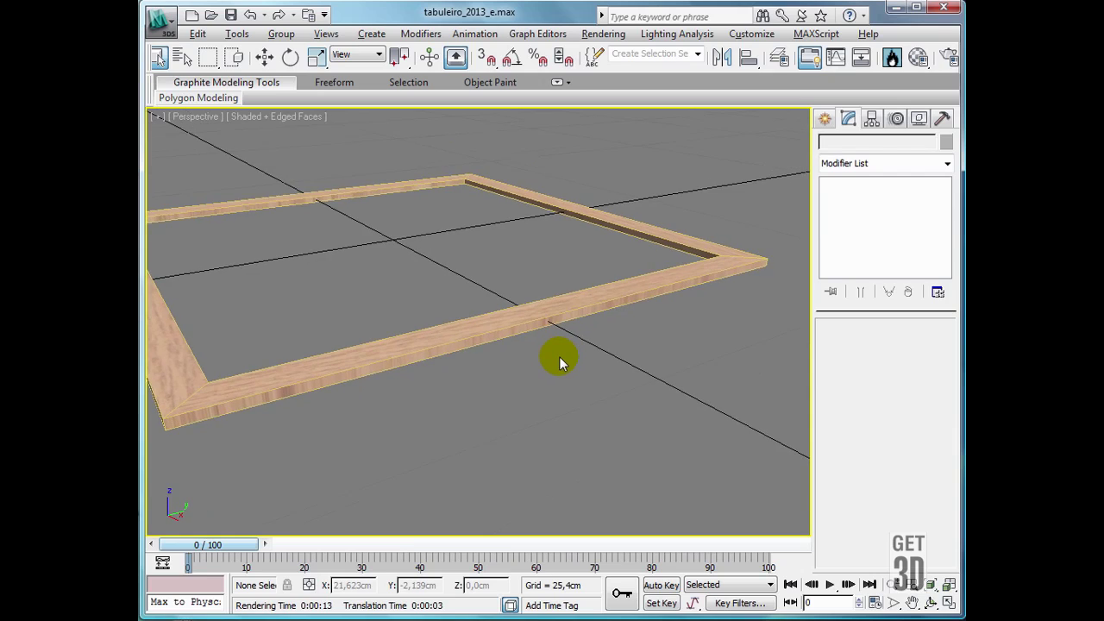
pyautogui.scroll(3, 559, 356)
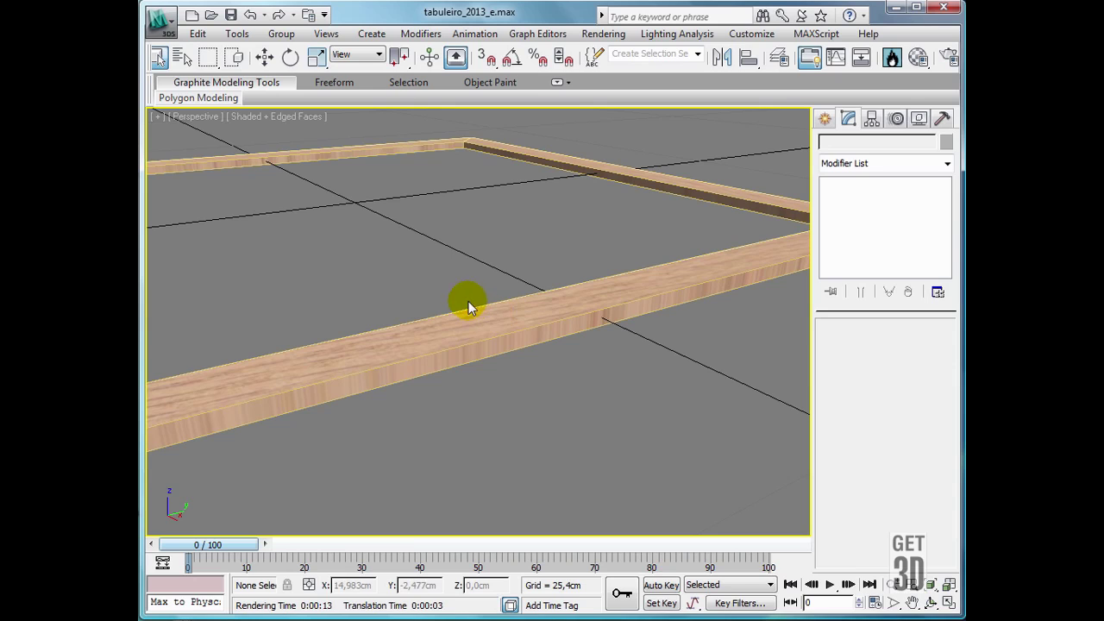
pyautogui.moveTo(492, 315); pyautogui.dragTo(501, 328, button='middle')
pyautogui.click(511, 354)
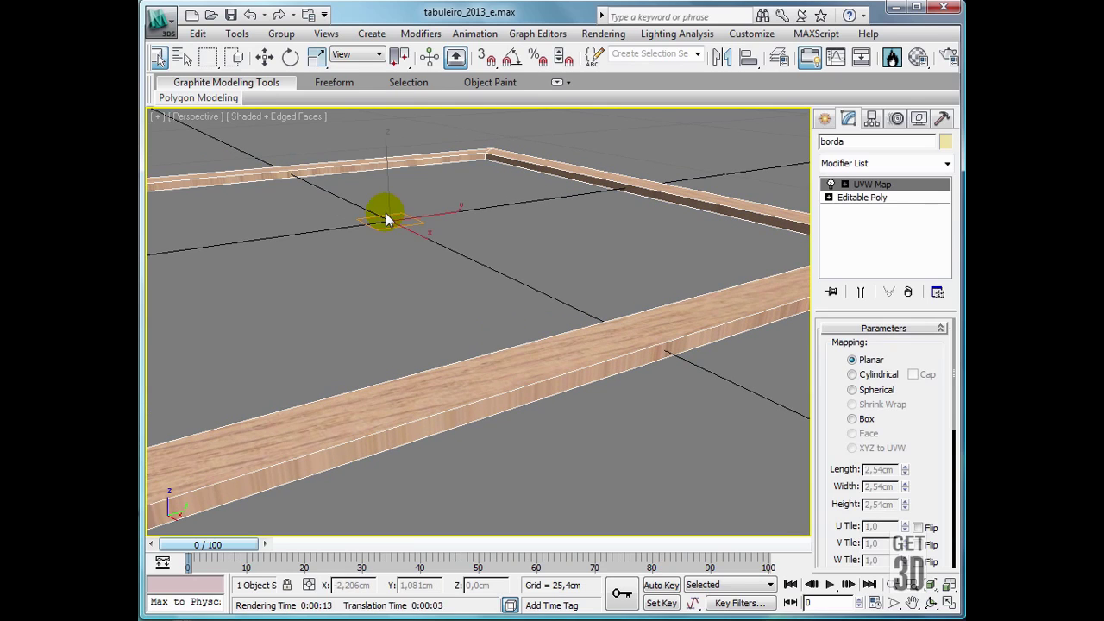
pyautogui.click(852, 419)
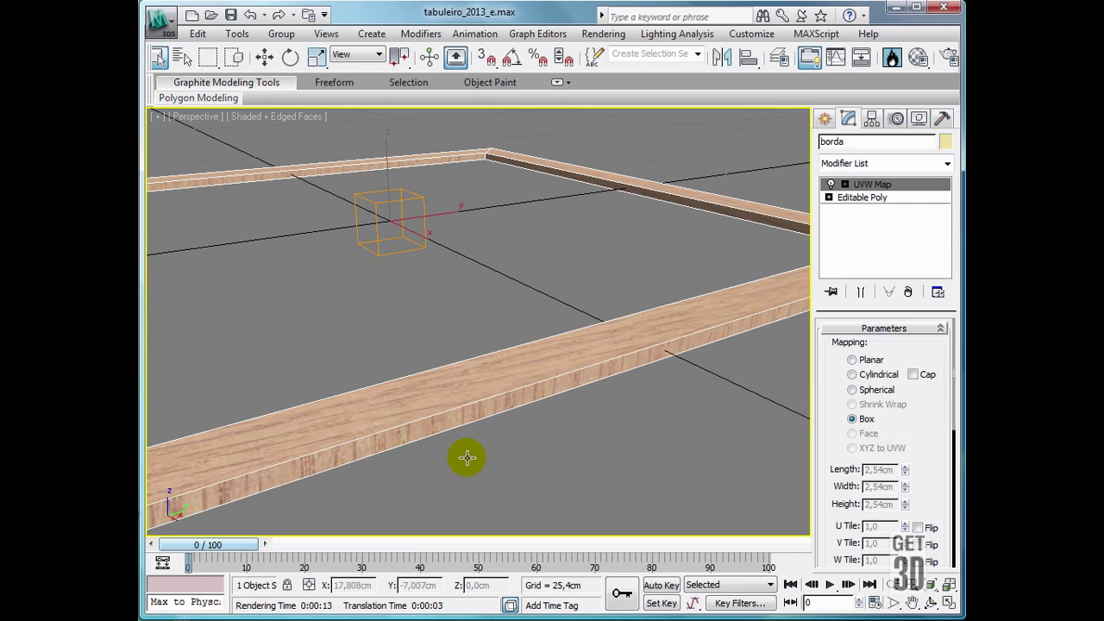
pyautogui.keyDown('alt'); pyautogui.moveTo(457, 470); pyautogui.dragTo(506, 469, button='middle'); pyautogui.keyUp('alt')
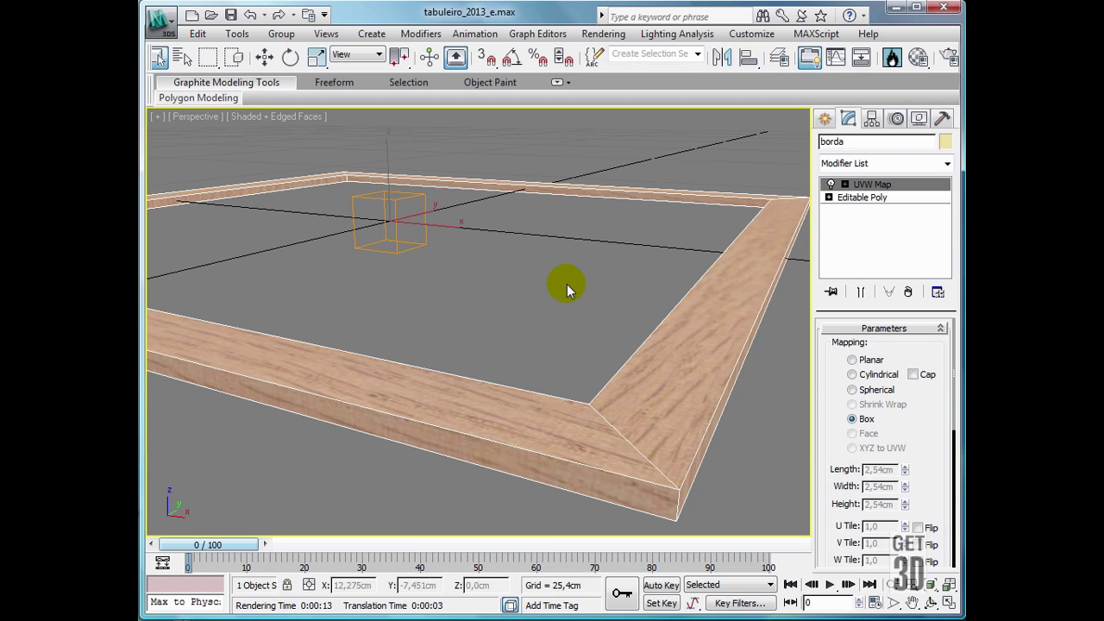
# Switch to the Camera001 view, deselect the border, and unhide the casa object by name
pyautogui.press('c')
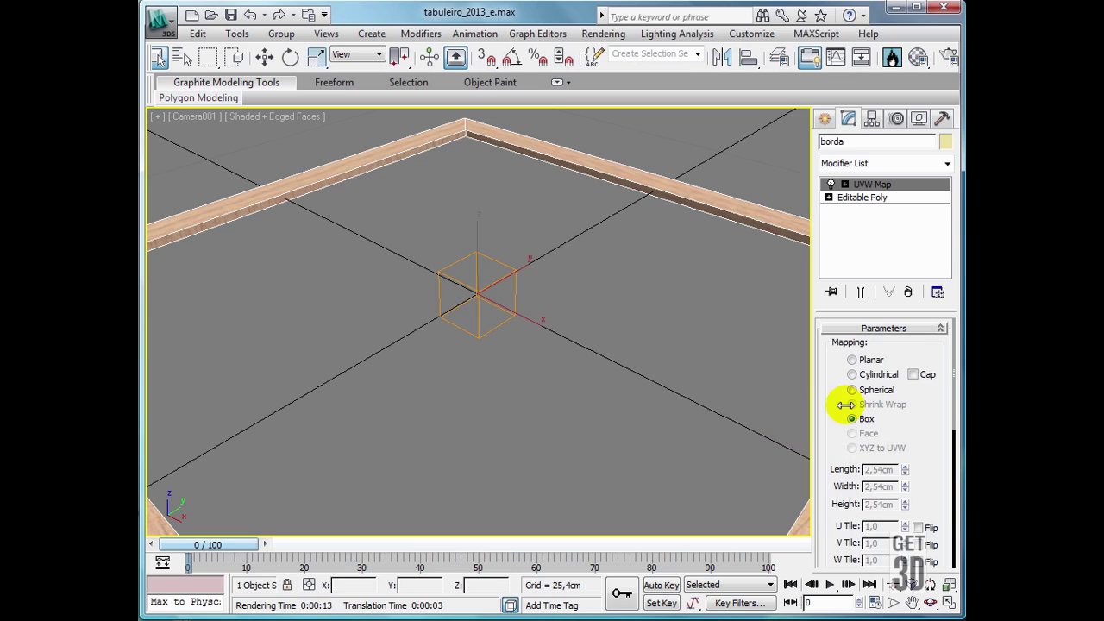
pyautogui.click(692, 307)
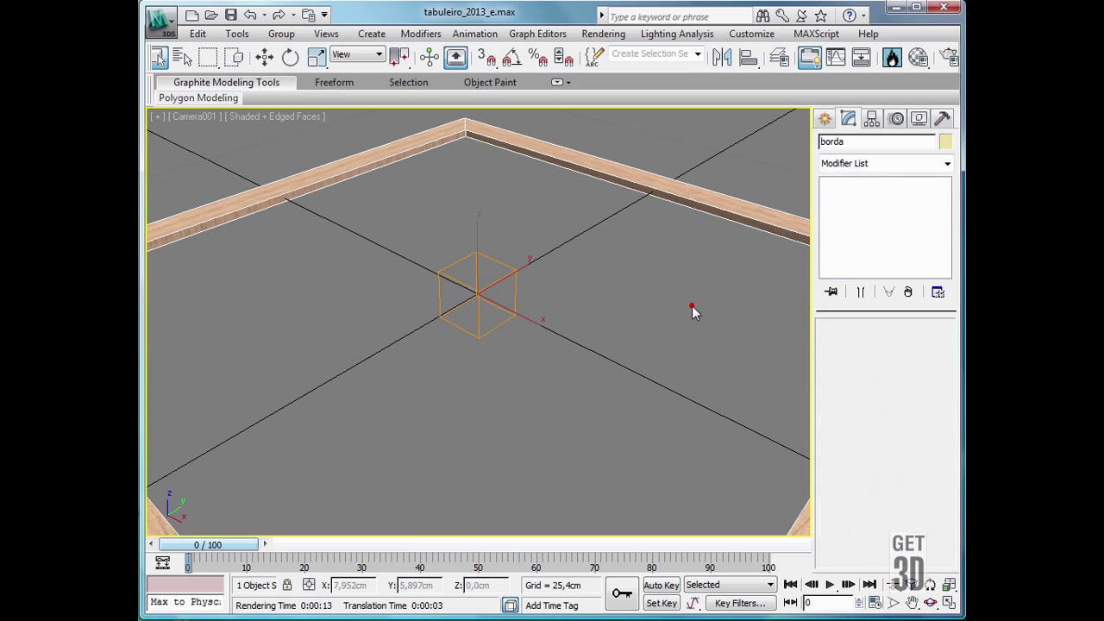
pyautogui.rightClick(597, 316)
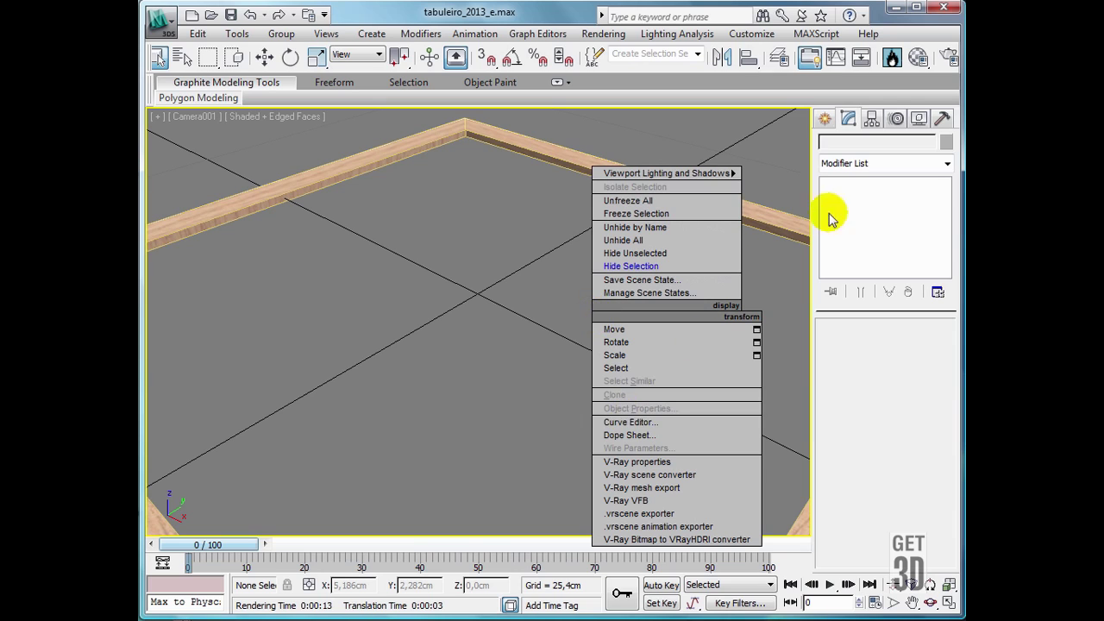
pyautogui.click(642, 231)
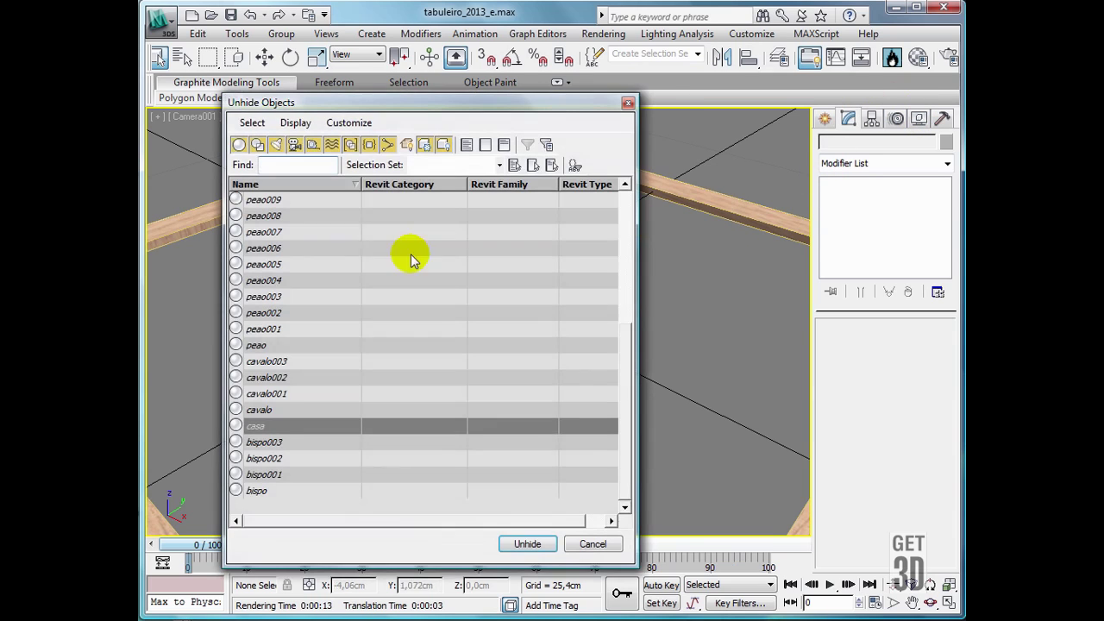
pyautogui.click(250, 426)
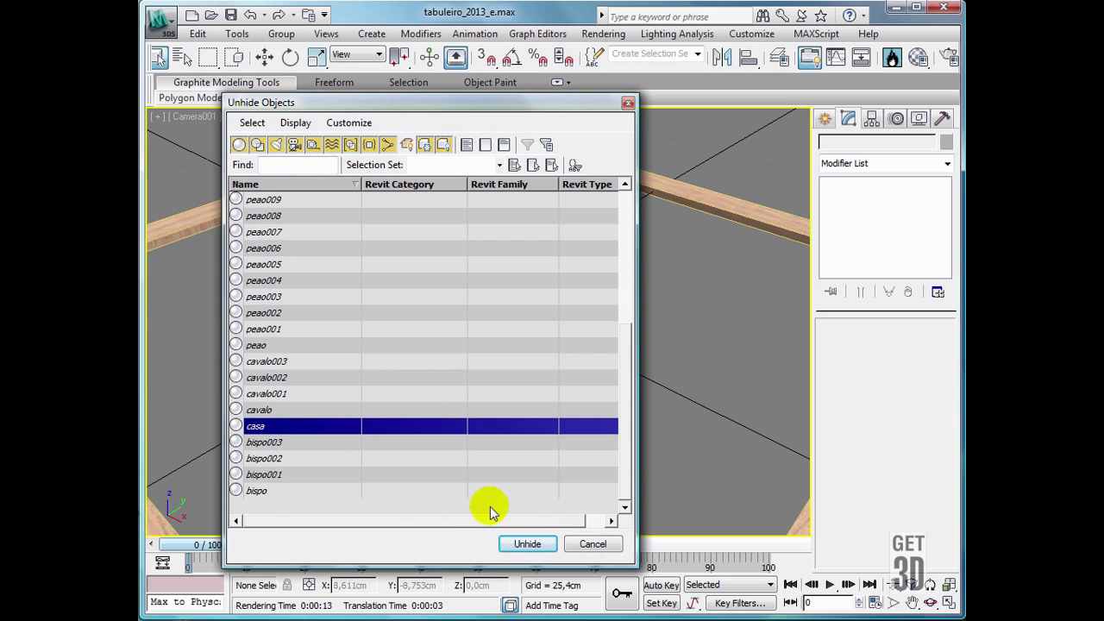
pyautogui.click(523, 544)
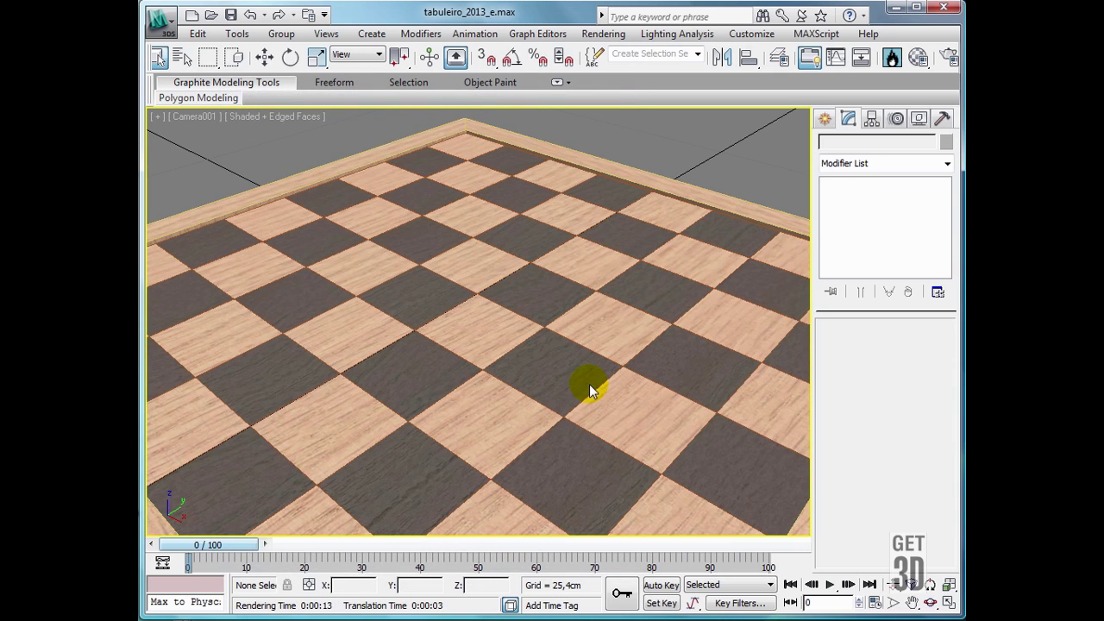